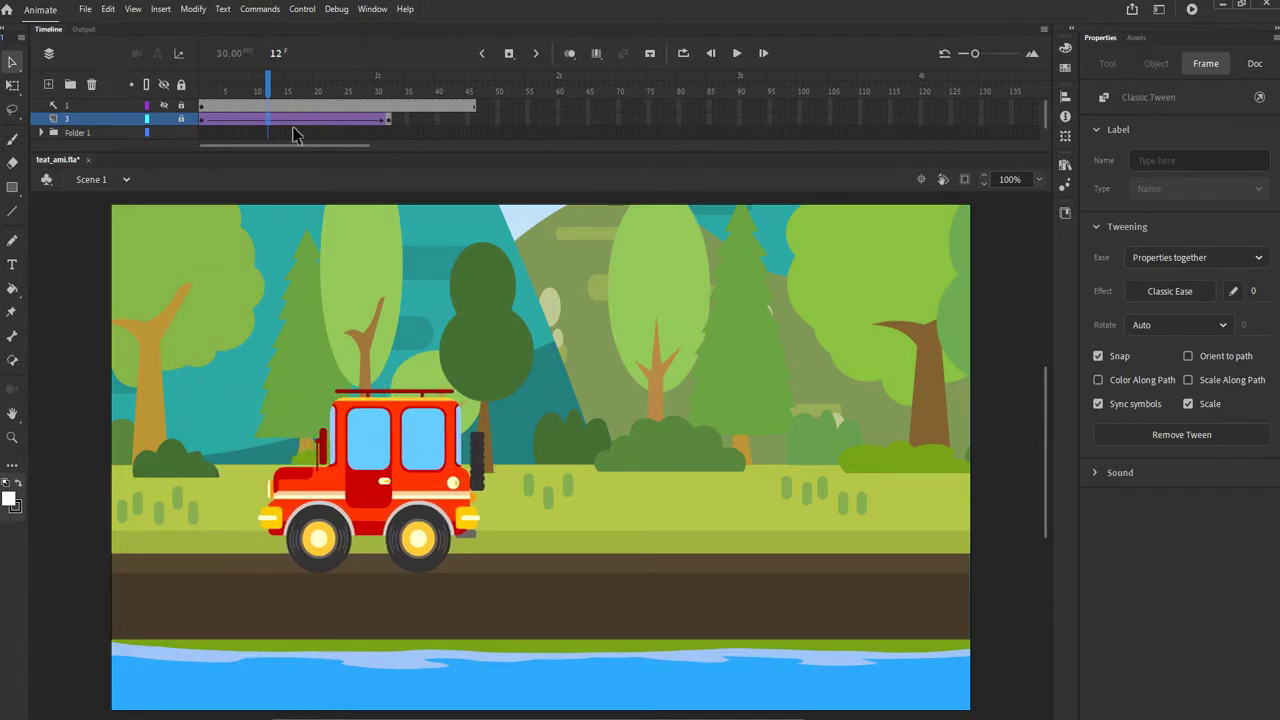
Adjust the frame count of the car's classic tween on layer 3 to end at frame 37, and open its ease effect presets
key("shift+F5")
key("shift+F5")
key("shift+F5")
key("shift+F5")
key("shift+F5")
key("shift+F5")
key("shift+F5")
key("shift+F5")
key("shift+F5")
key("shift+F5")
key("shift+F5")
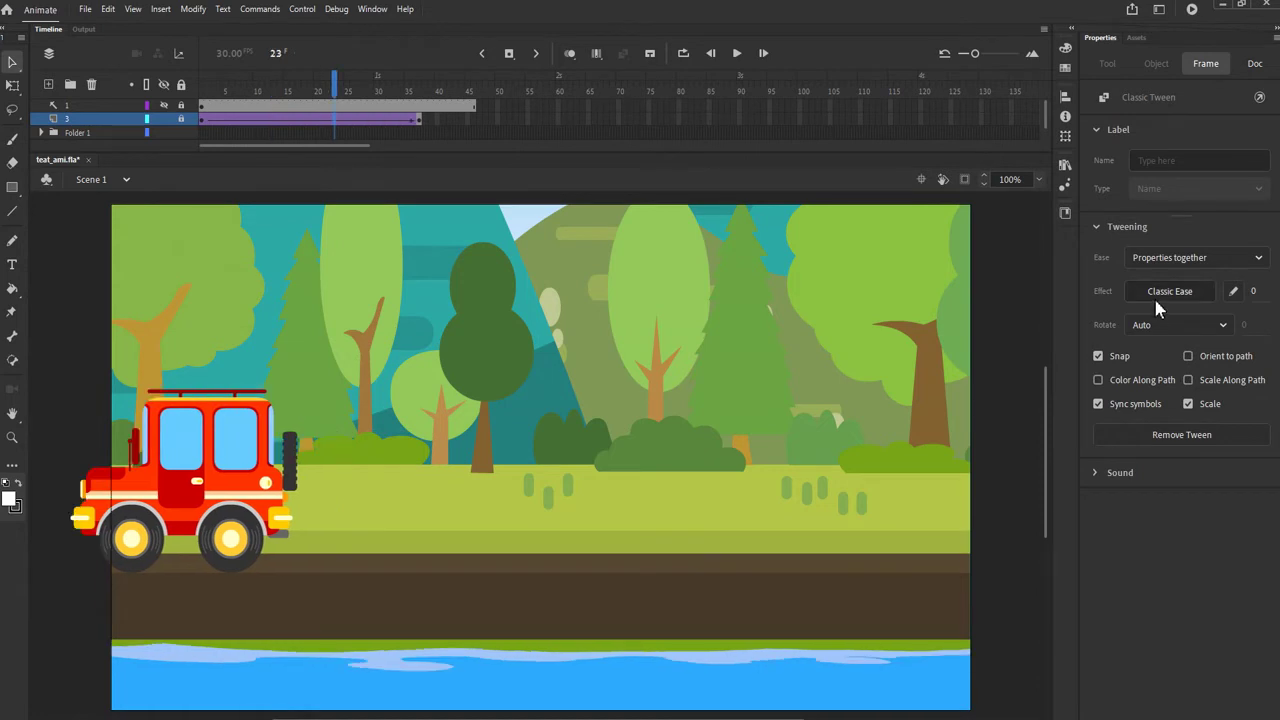
left_click(1168, 291)
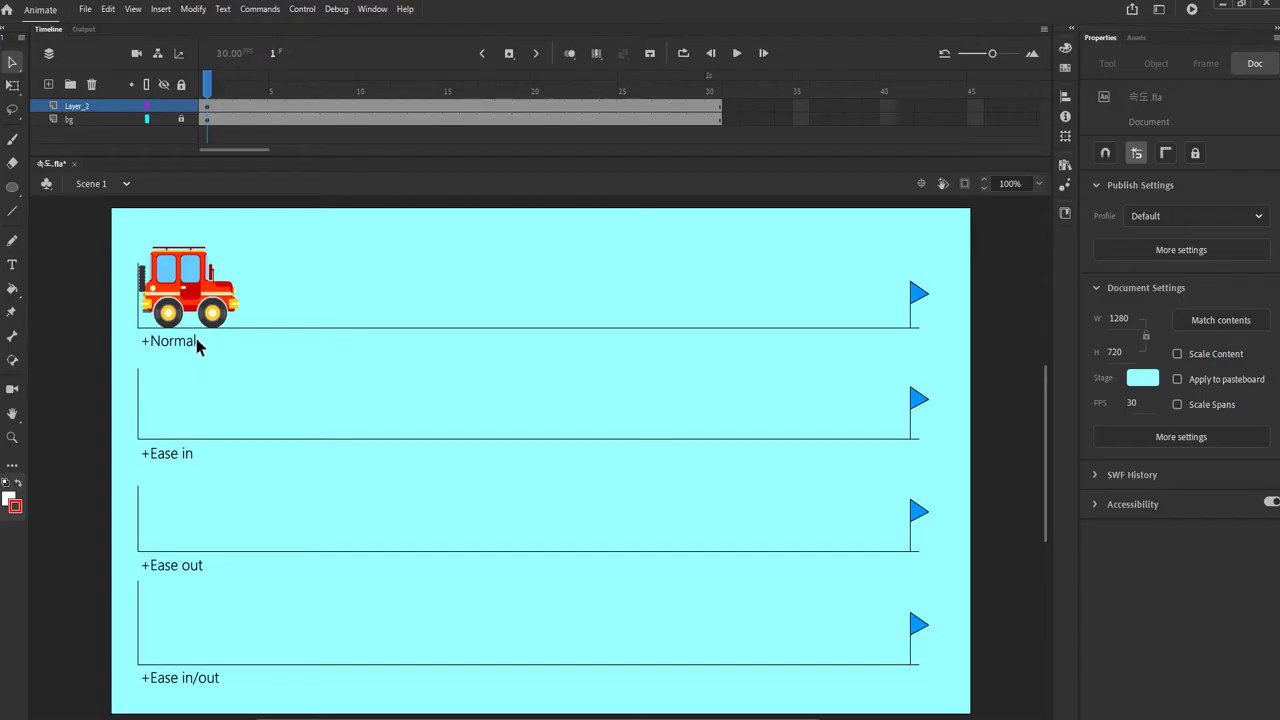
Animate the car on Layer_2 along the Normal track with a classic tween from frame 1 to a keyframe at frame 30 by the flag
left_click(194, 318)
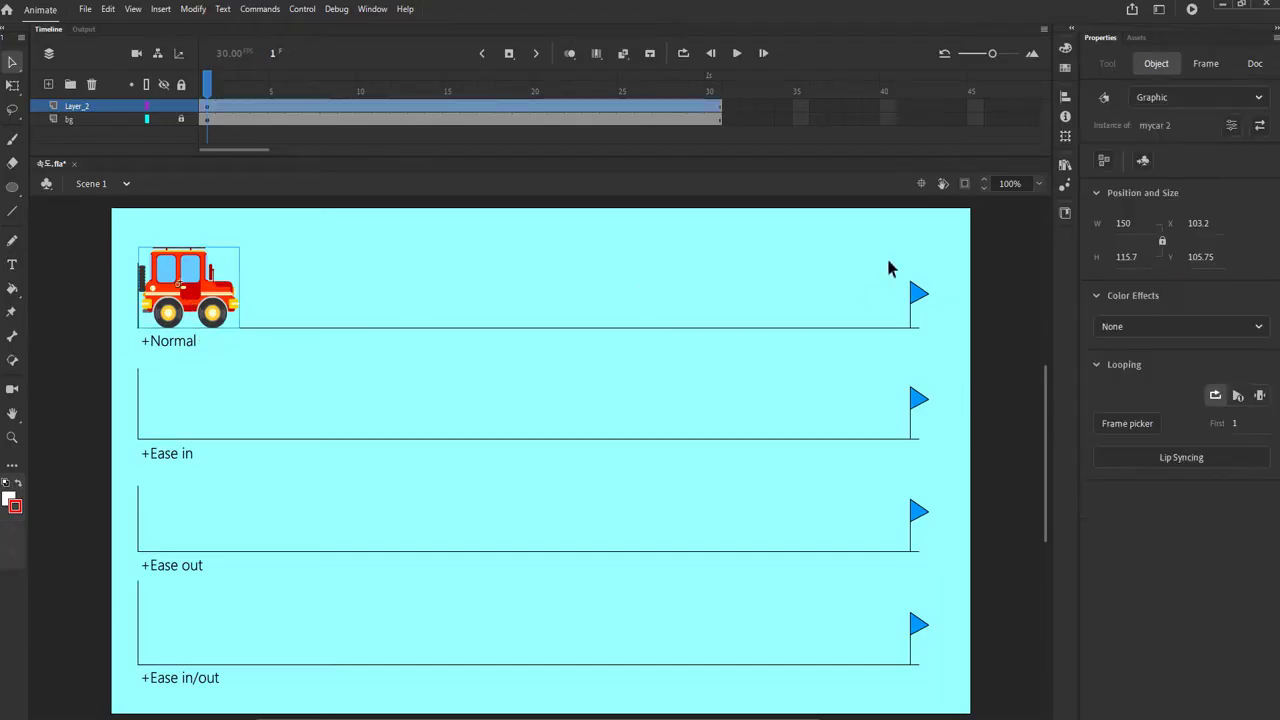
left_click(163, 348)
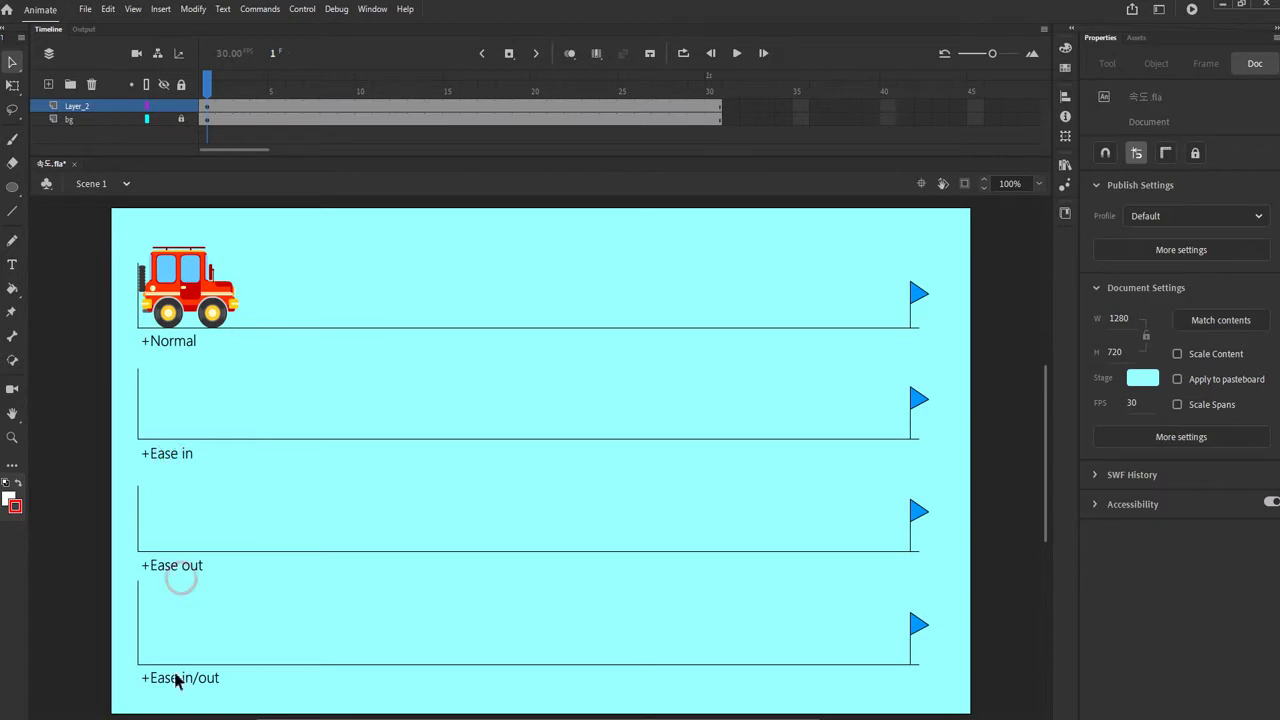
left_click(210, 282)
left_click(712, 107)
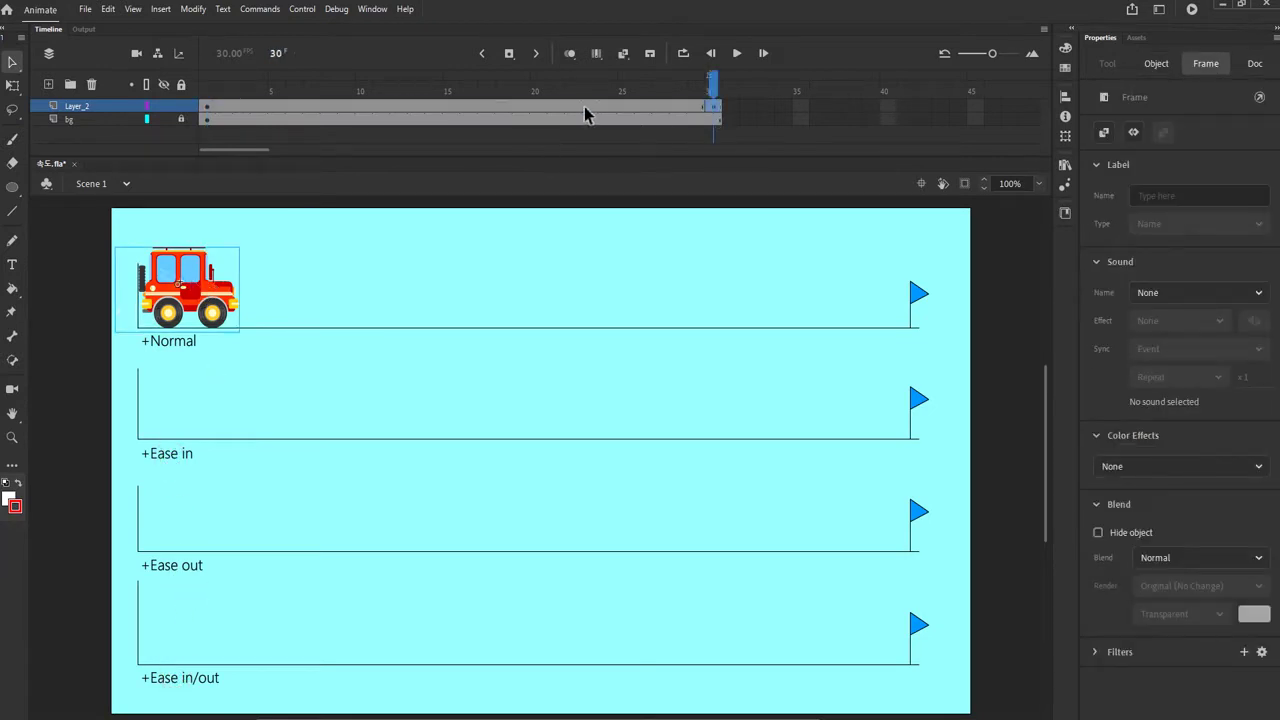
right_click(584, 109)
left_click(592, 115)
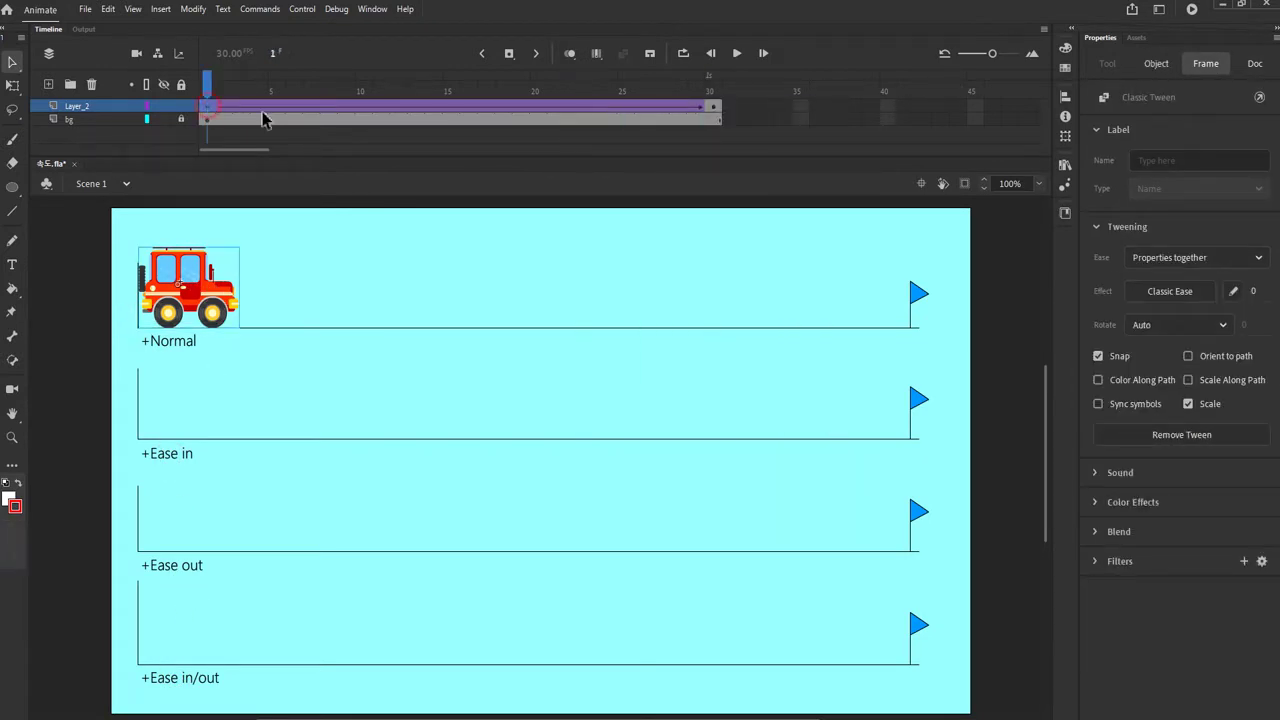
left_click(706, 118)
key("Return")
Add three new layers above Layer_2 and copy its car tween frames onto each of them
left_click(48, 84)
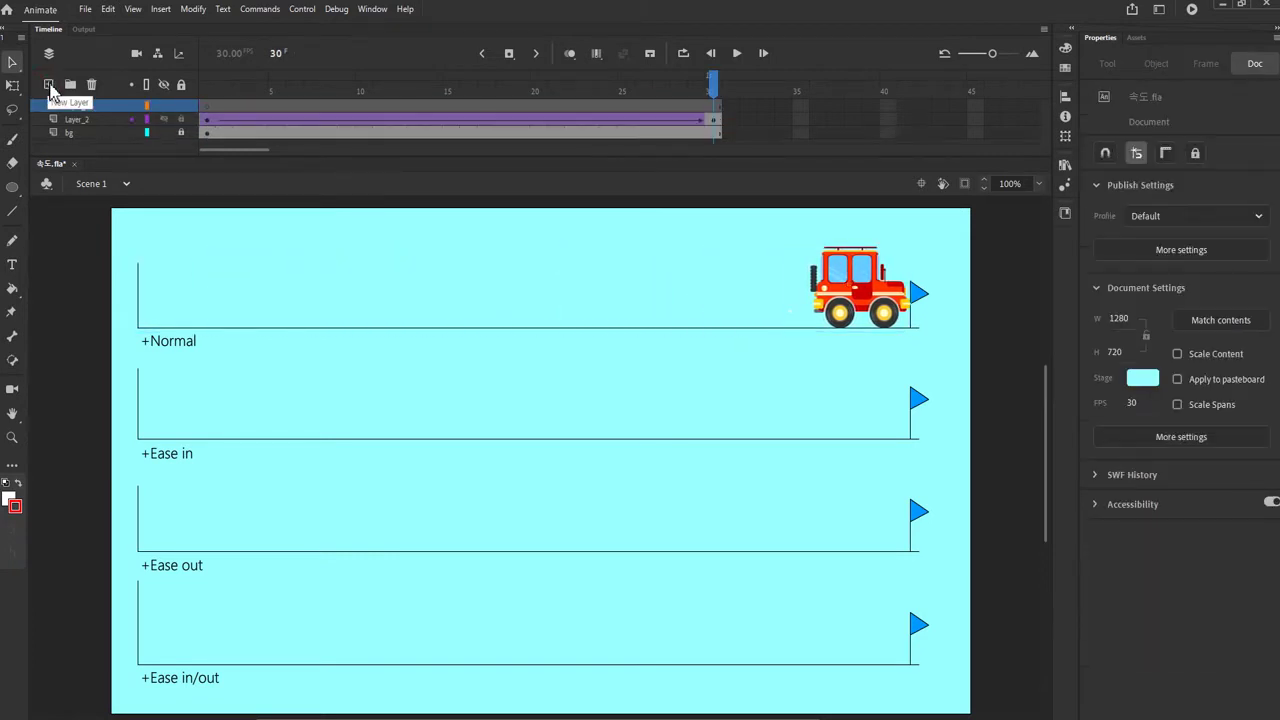
left_click_drag(125, 157, 125, 203)
left_click_drag(990, 55, 983, 54)
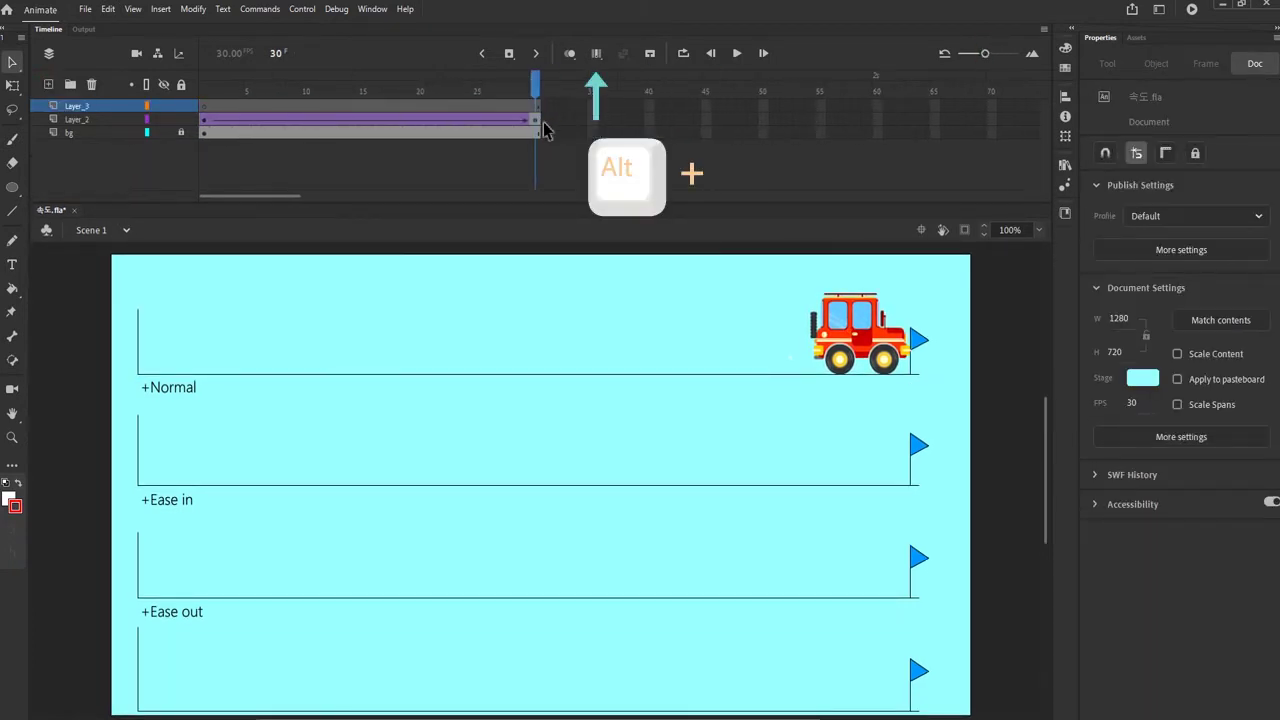
left_click_drag(537, 120, 231, 109)
left_click(48, 84)
left_click_drag(538, 120, 243, 107)
left_click(48, 84)
left_click_drag(538, 122, 251, 107)
Lock every layer except Layer_4 and enable editing of multiple frames across frames 1 to 30
left_click(182, 104, "alt")
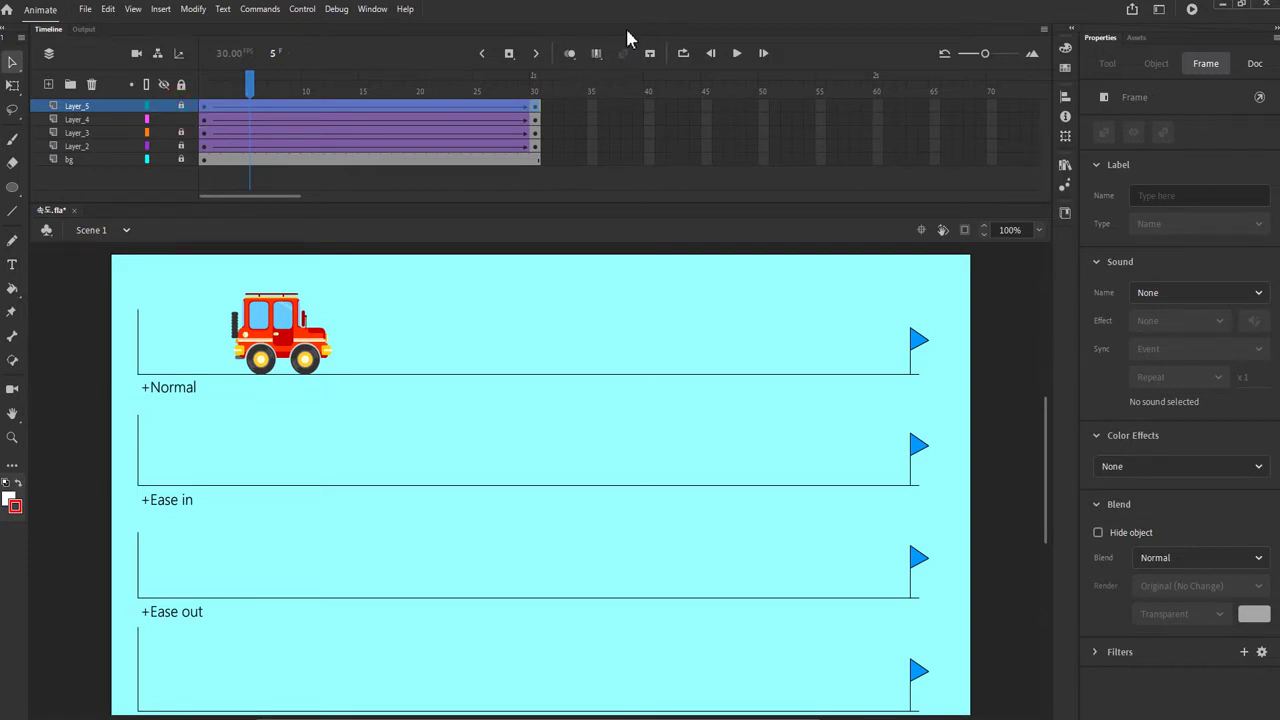
left_click(597, 55)
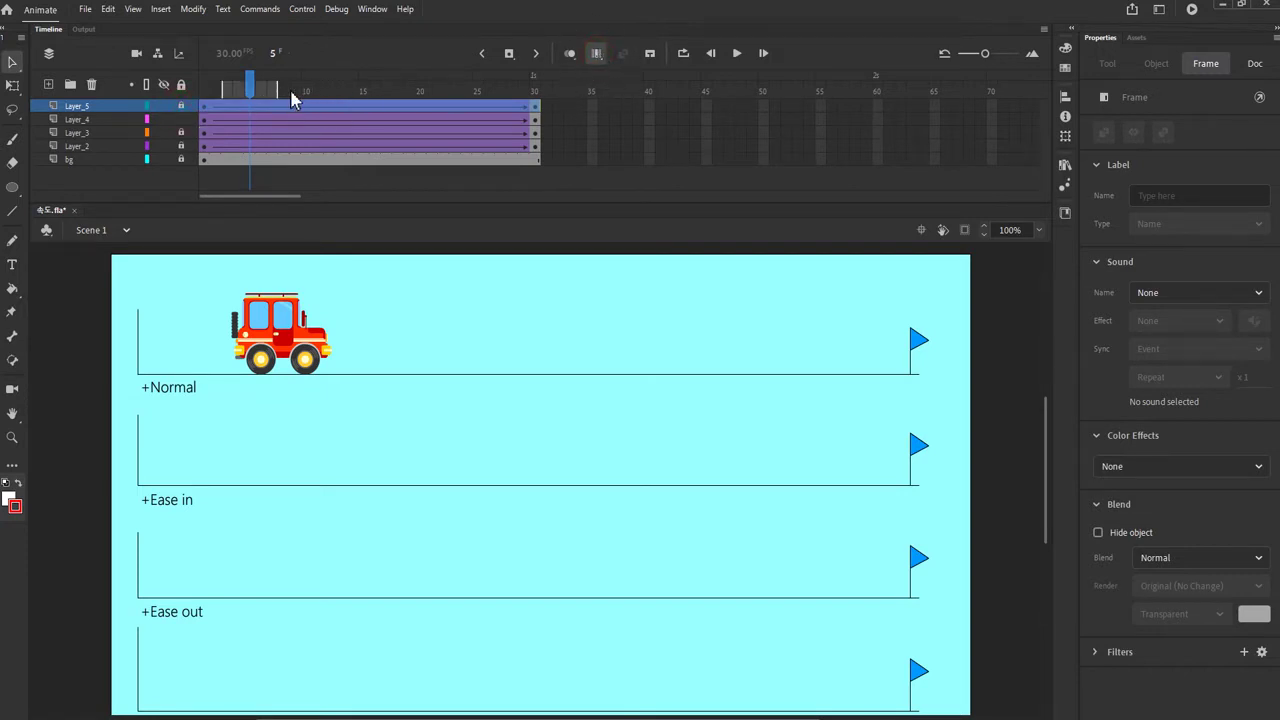
left_click_drag(277, 89, 534, 90)
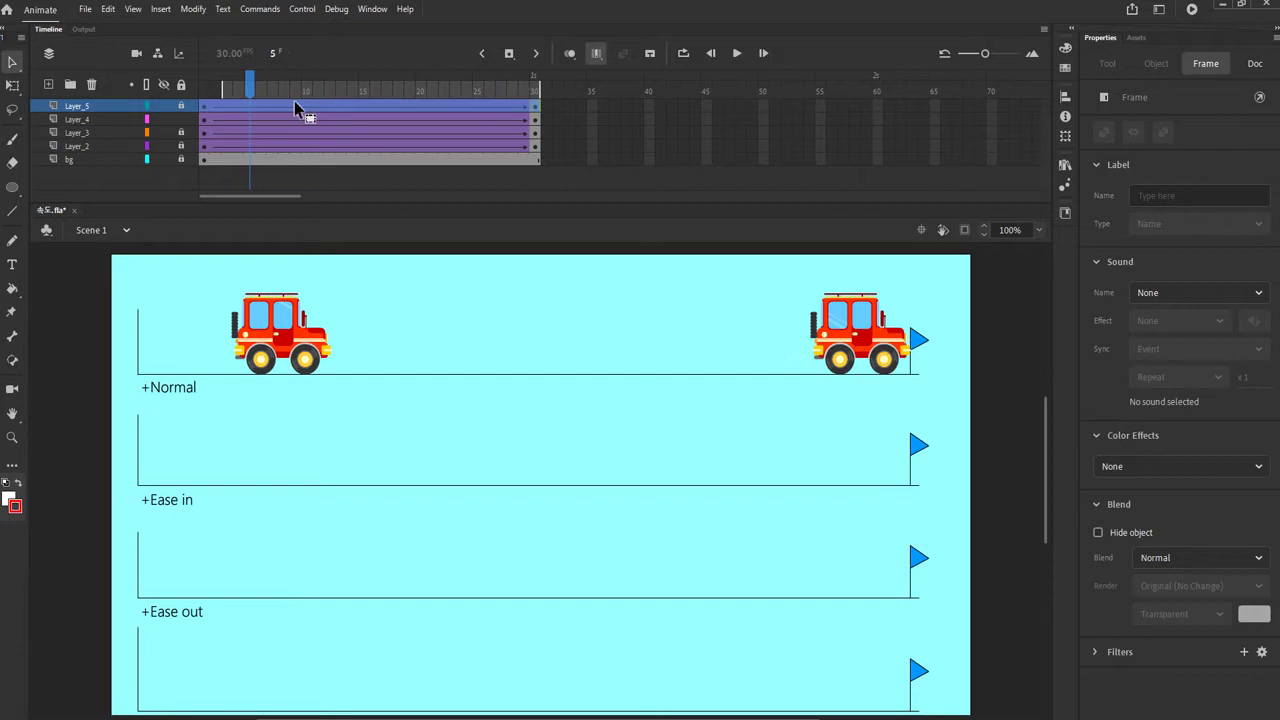
left_click_drag(221, 92, 205, 90)
left_click(204, 90)
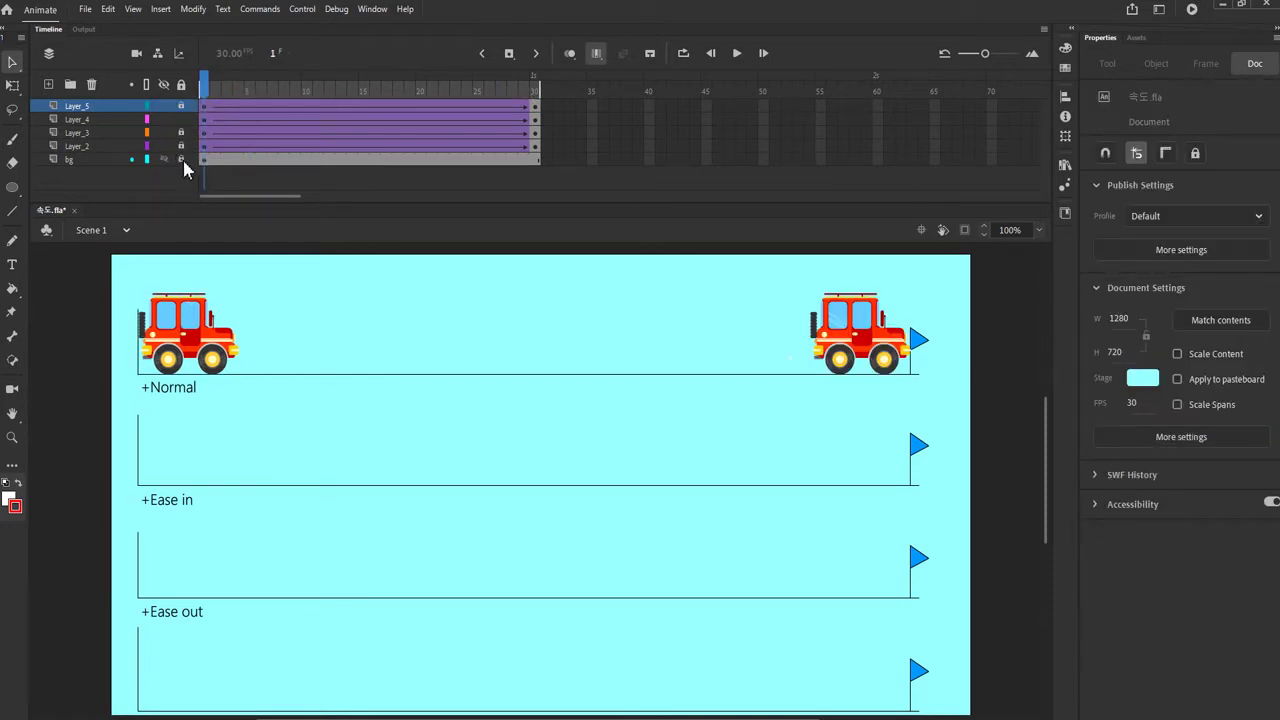
Move both the start and end cars of Layer_4 down onto the Ease in track and lock the layer
key("ctrl+a")
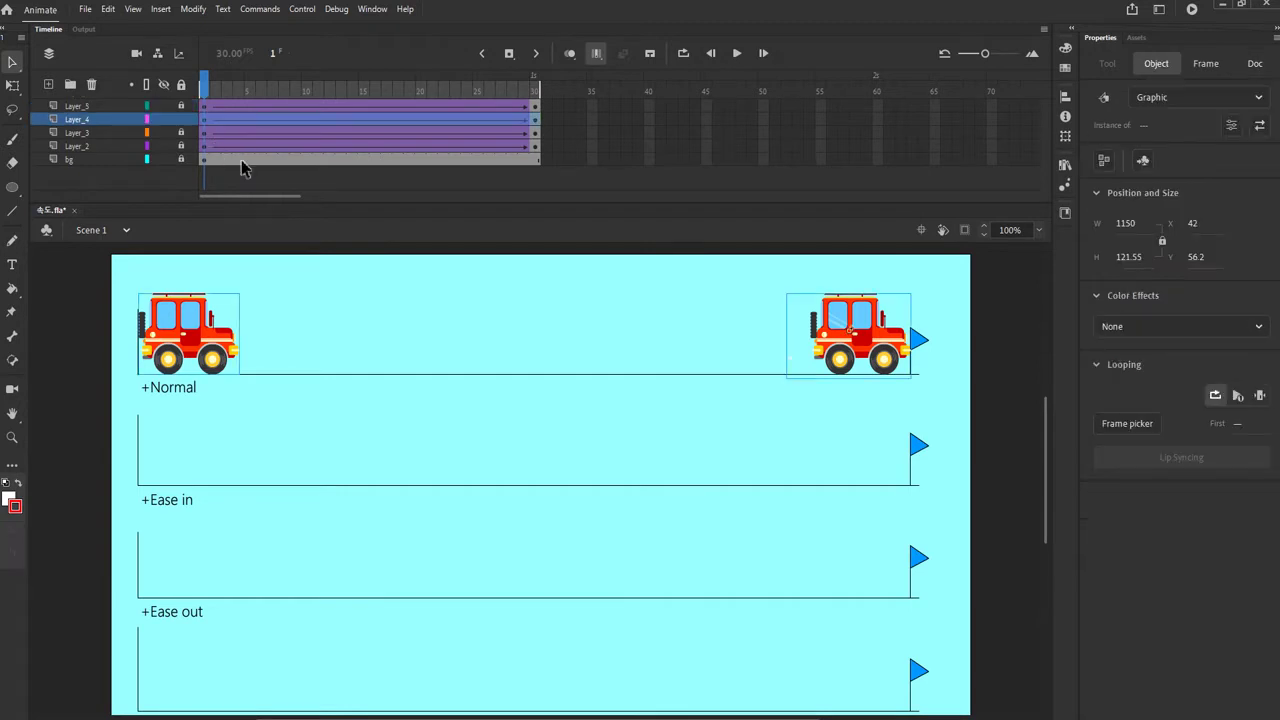
key("shift+Down")
key("shift+Down")
key("shift+Down")
key("shift+Down")
key("shift+Down")
key("shift+Down")
key("shift+Down")
key("shift+Down")
key("shift+Down")
key("shift+Down")
key("shift+Down")
left_click(181, 119)
Unlock Layer_3, move its start and end cars down onto the Ease out track, and lock it again
left_click(181, 132)
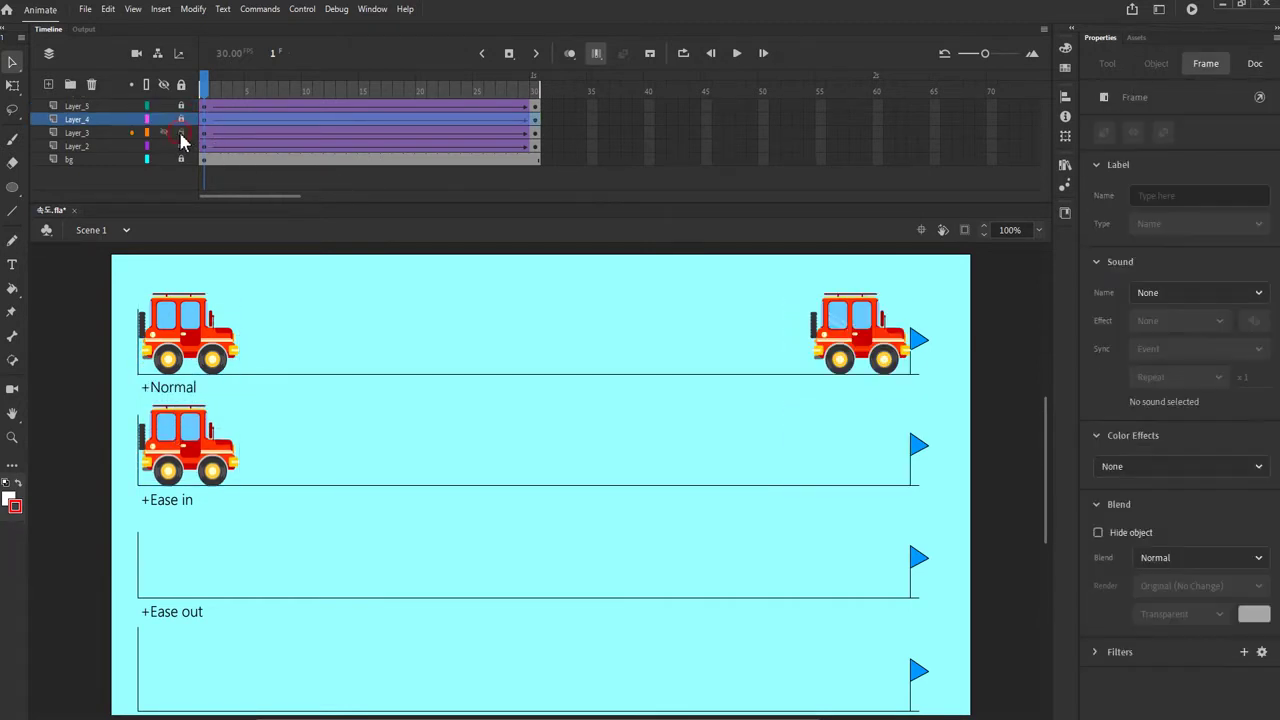
left_click(249, 140)
key("shift+Down")
key("shift+Down")
key("shift+Down")
key("shift+Down")
key("shift+Down")
key("shift+Down")
key("shift+Down")
key("shift+Down")
key("shift+Down")
key("shift+Down")
key("shift+Down")
key("shift+Down")
key("shift+Down")
key("shift+Down")
key("shift+Down")
key("shift+Down")
left_click(181, 132)
Unlock Layer_2 and move its start and end cars down onto the Ease in/out track, to Y 536.2
left_click(181, 146)
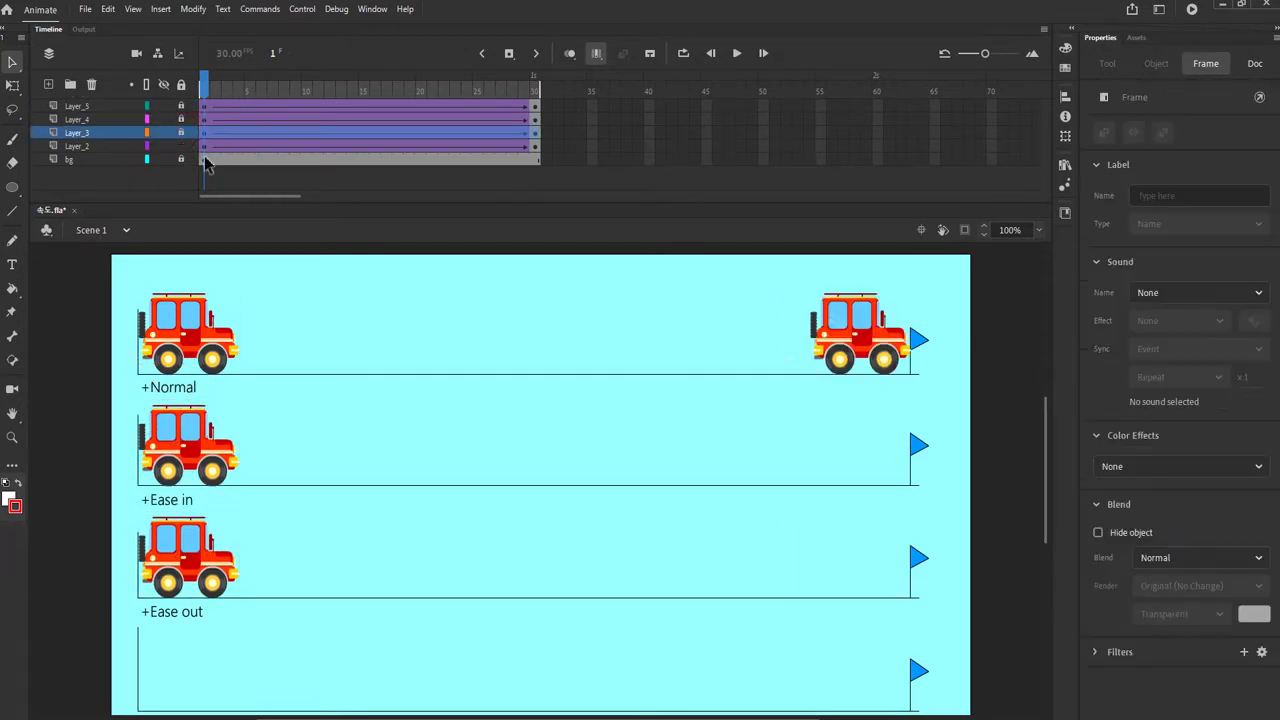
left_click(235, 146)
key("shift+Down")
key("shift+Down")
key("shift+Down")
key("shift+Down")
key("shift+Down")
key("shift+Down")
key("shift+Down")
key("shift+Down")
key("shift+Down")
key("shift+Down")
key("shift+Down")
key("shift+Down")
key("shift+Down")
key("shift+Down")
key("shift+Down")
key("shift+Down")
key("shift+Down")
key("shift+Down")
key("shift+Down")
key("shift+Down")
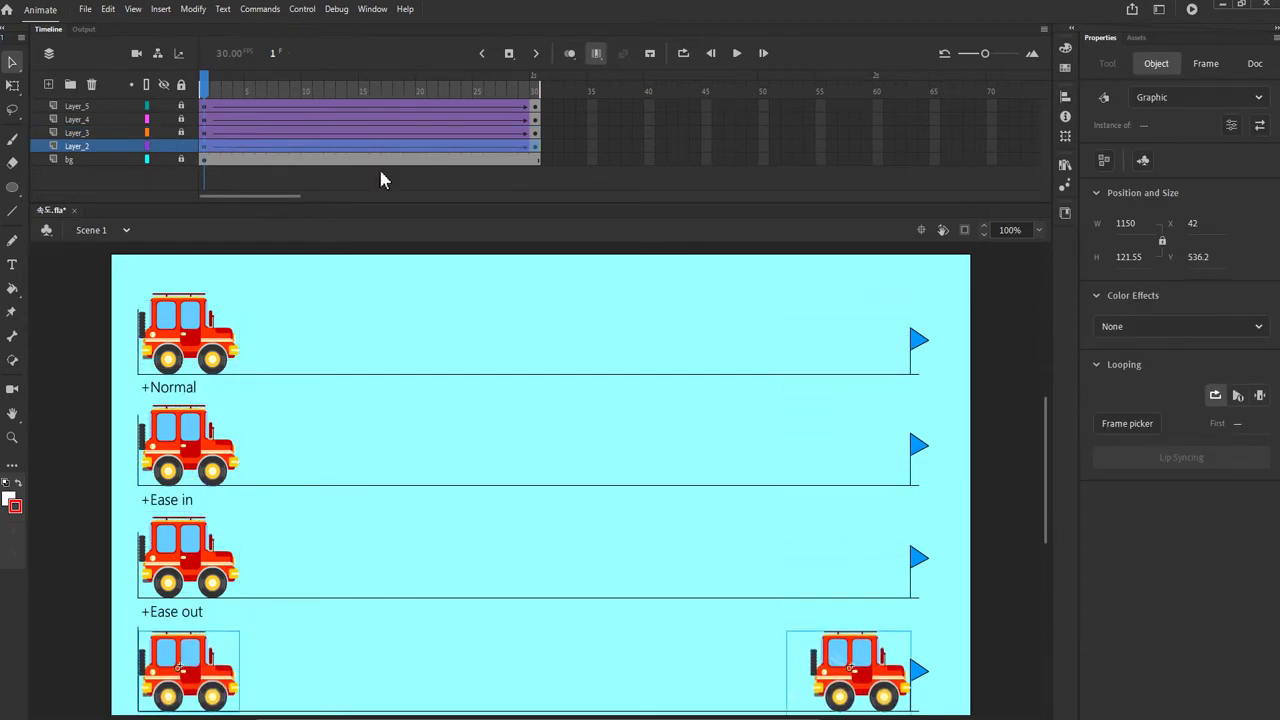
Rename Layer_5 as normal and Layer_4 as ease_in
double_click(77, 105)
type("normal")
double_click(80, 119)
type("ease in")
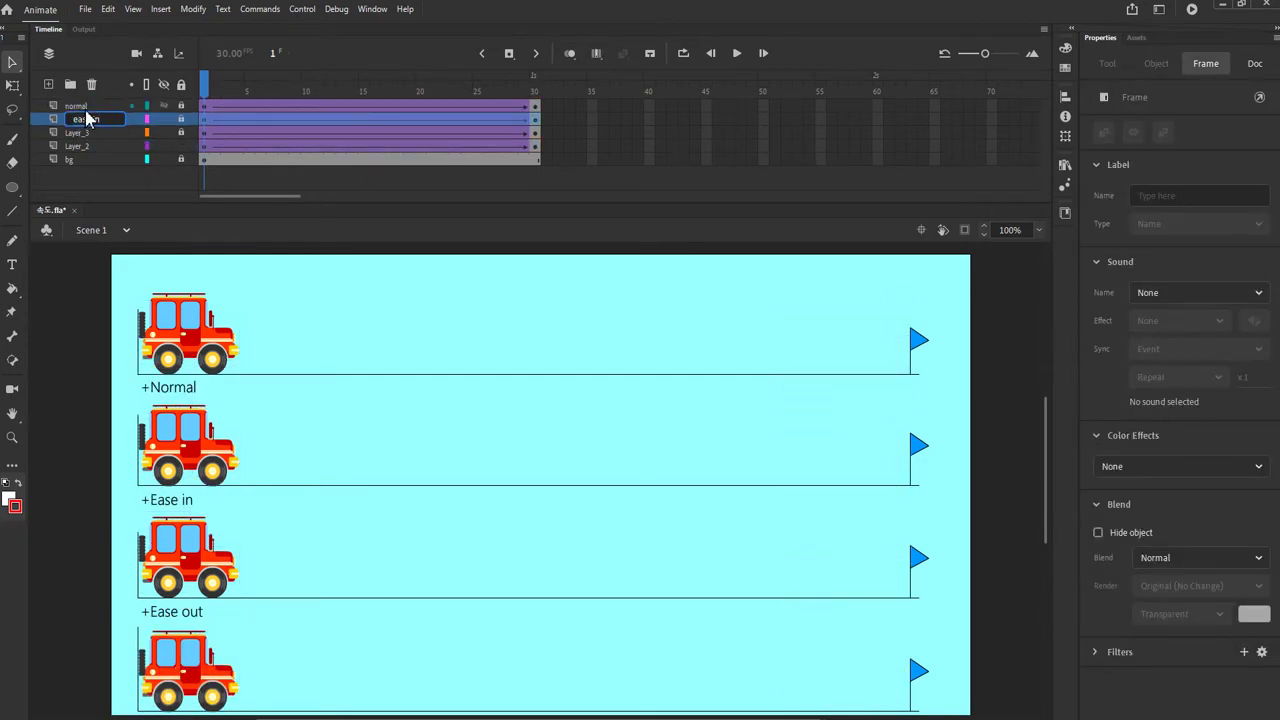
key("Tab")
left_click(708, 402)
Rename Layer_3 as ease__out and Layer_2 as ease_in_out
type("ease_ouy")
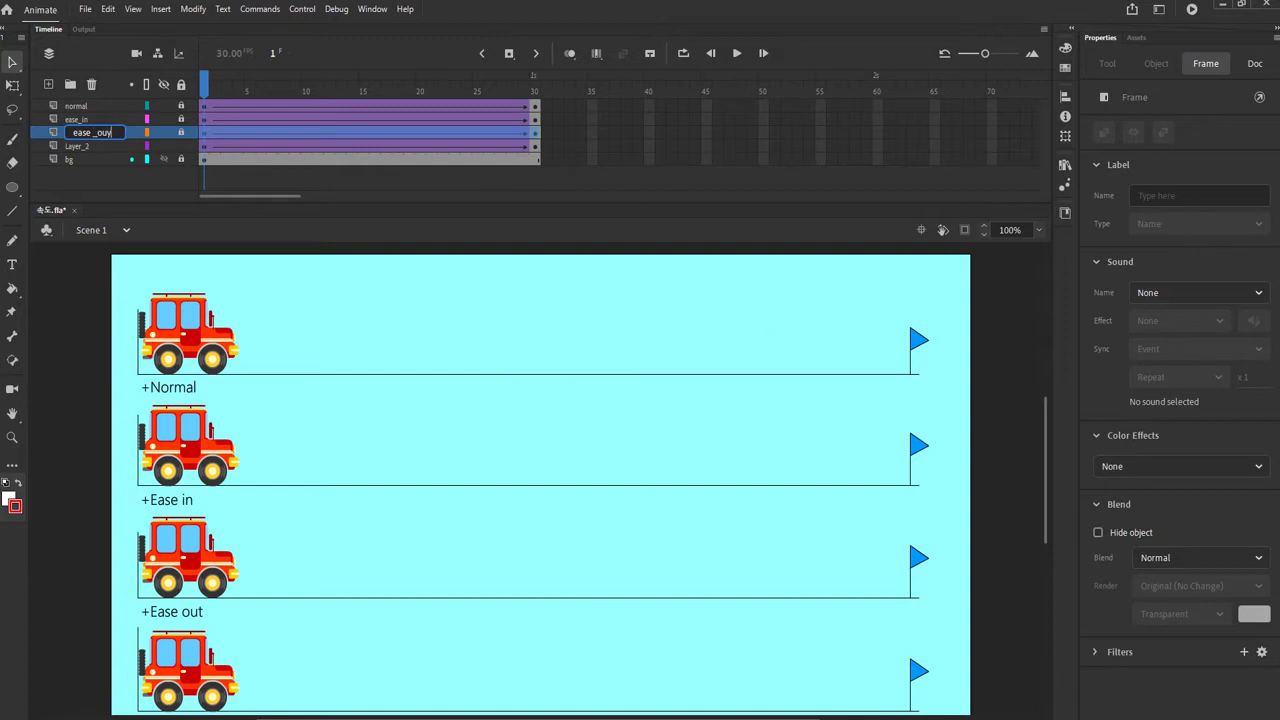
key("BackSpace")
type("t")
key("Return")
left_click(709, 403)
right_click(77, 147)
double_click(76, 147)
type("e")
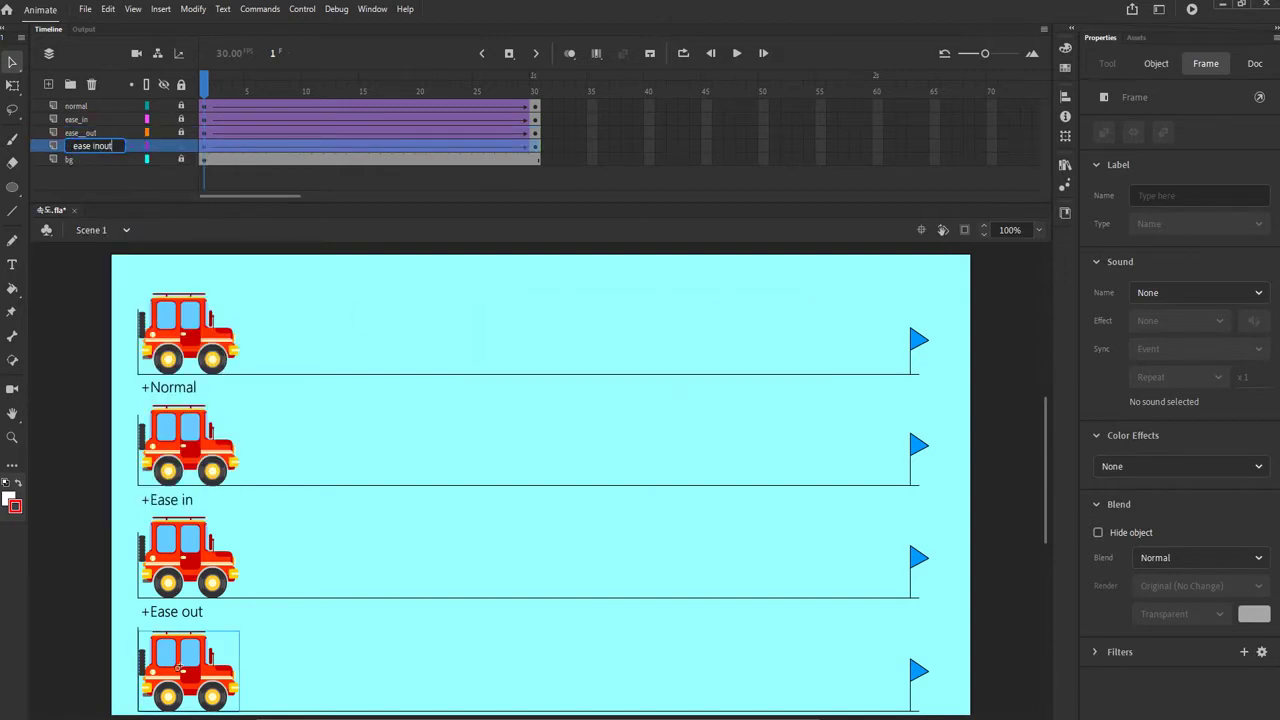
type("ase in/out")
key("Return")
key("Return")
Examine the Ease In, Ease Out, Ease In Out and Custom presets for the normal layer's tween, returning to Classic Ease
left_click(251, 105)
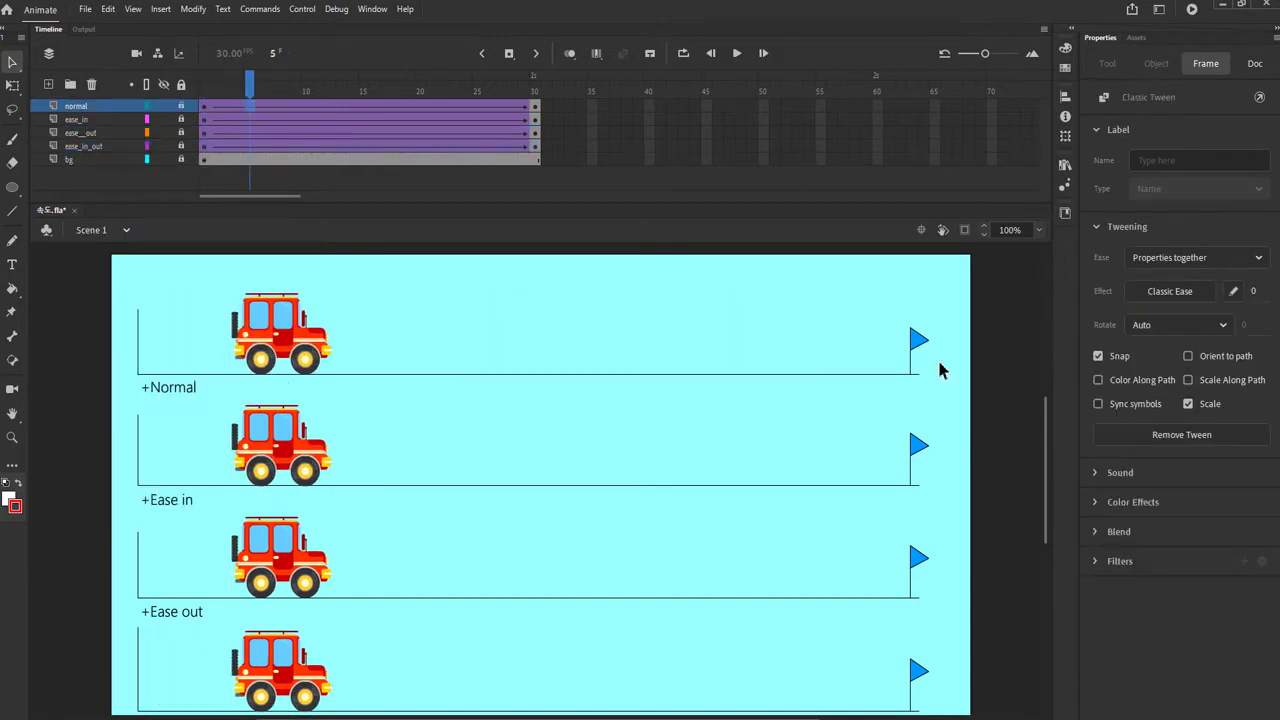
left_click(1145, 294)
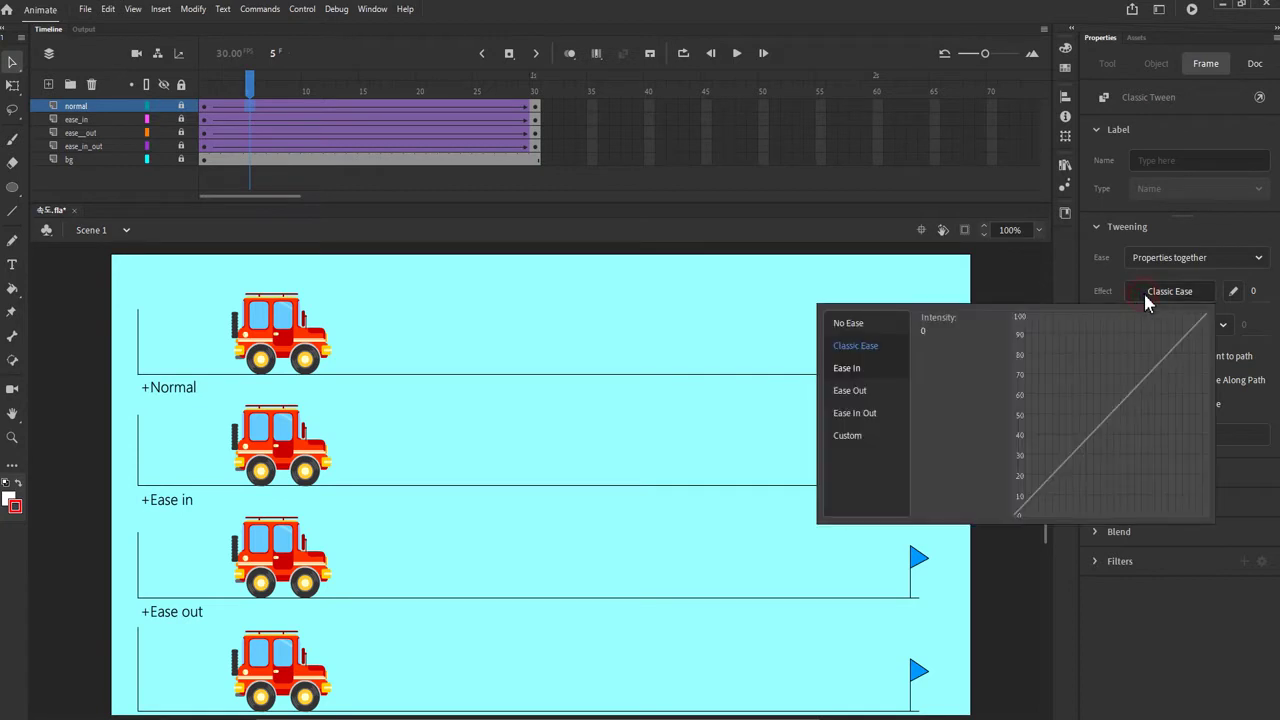
left_click(860, 369)
left_click(865, 392)
left_click(870, 420)
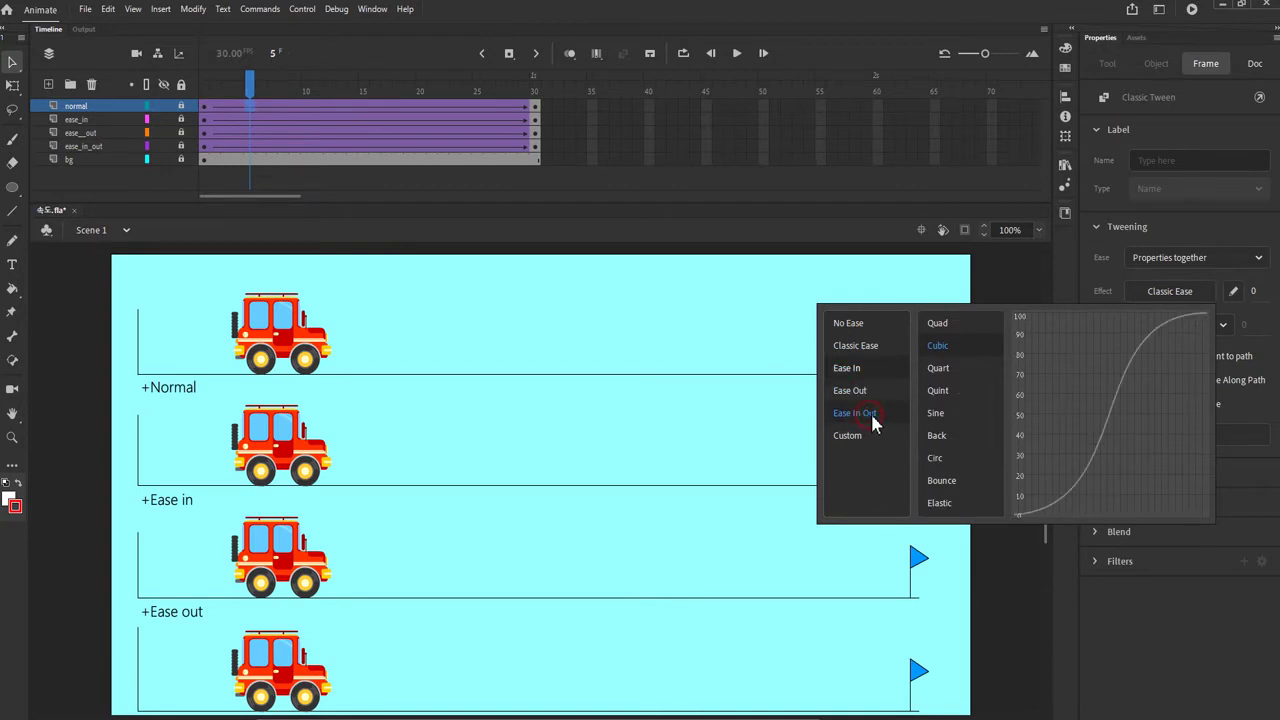
left_click(857, 433)
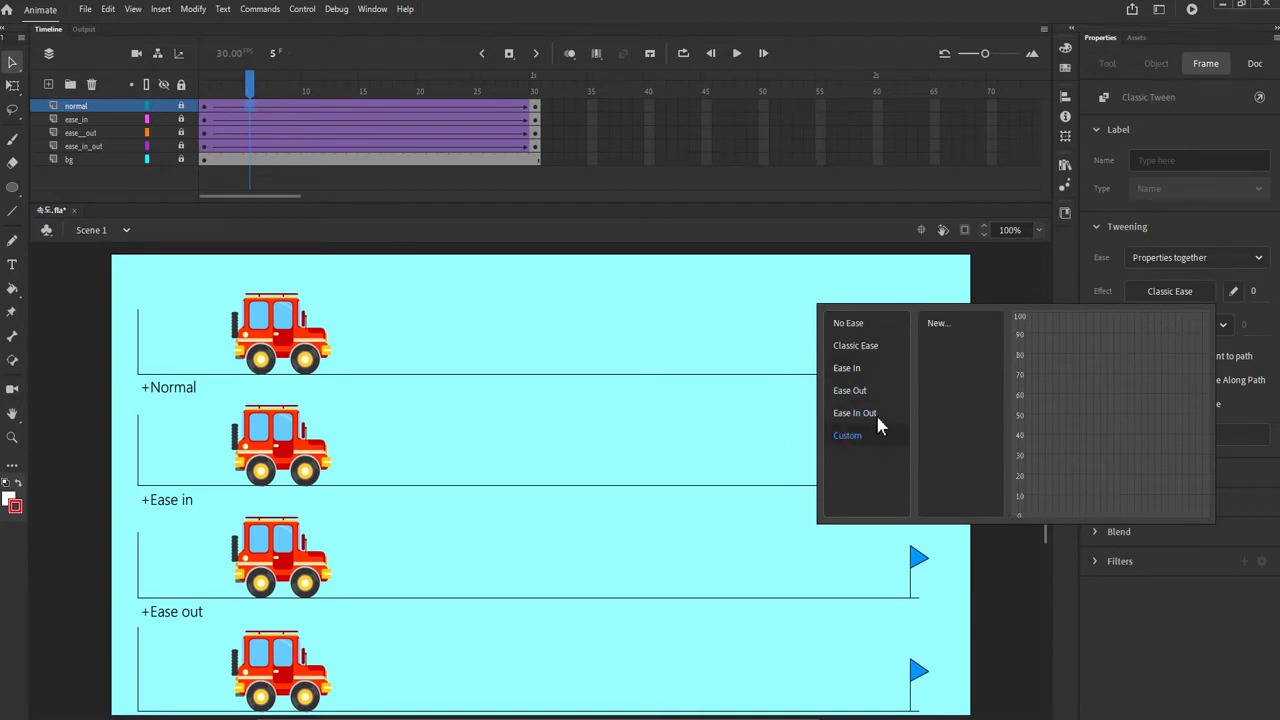
left_click(855, 348)
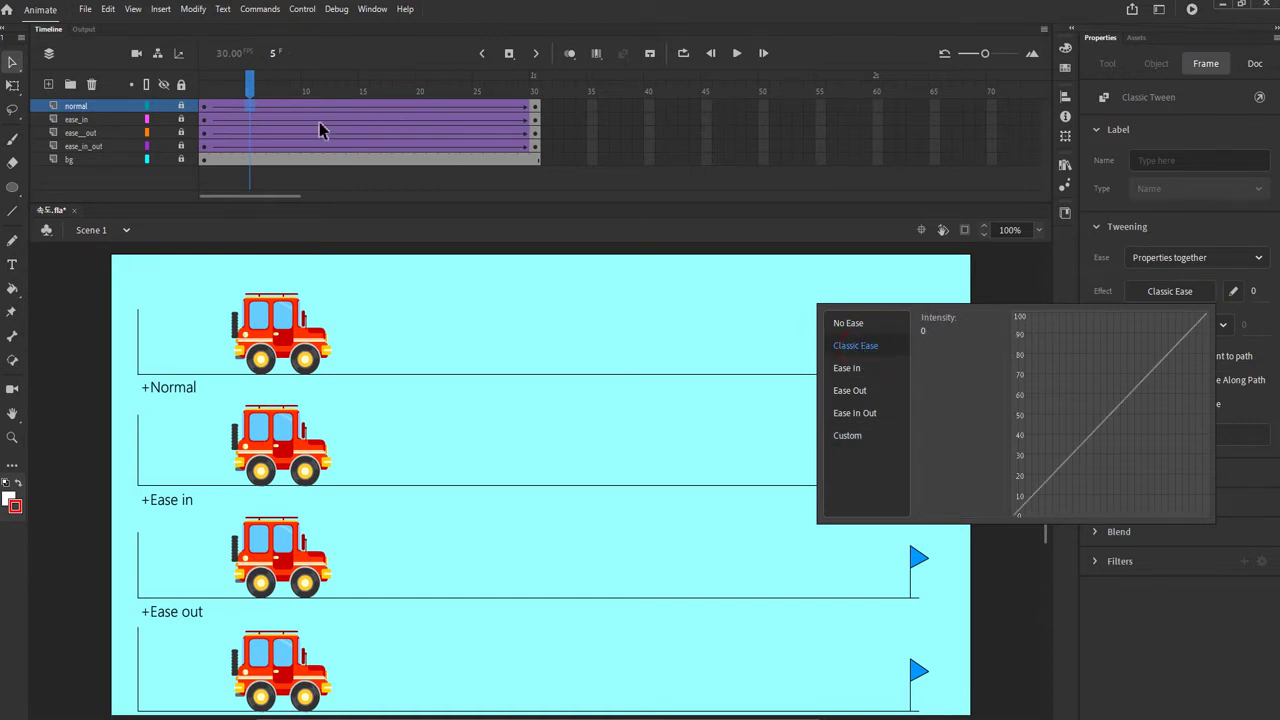
Compare the Ease In curves from Quad to Elastic for the ease_in layer's tween and apply Cubic
left_click(350, 128)
left_click(387, 121)
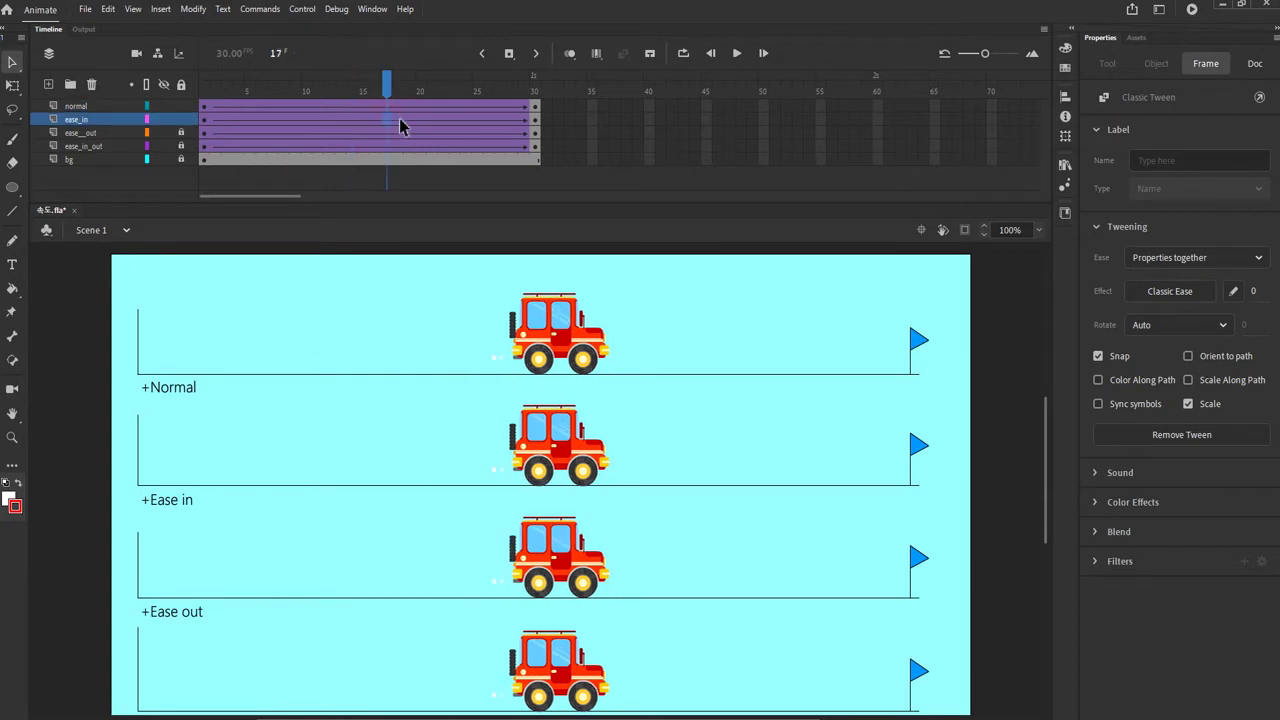
left_click(1150, 292)
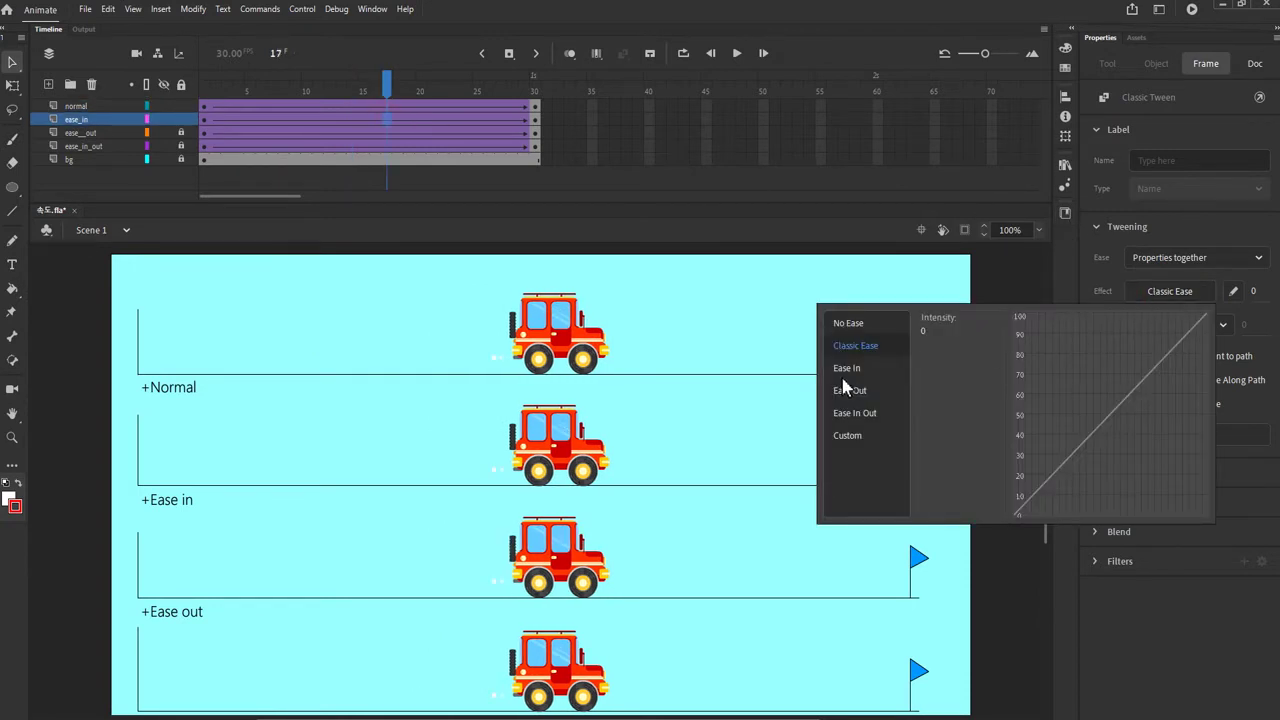
left_click(849, 373)
left_click(937, 324)
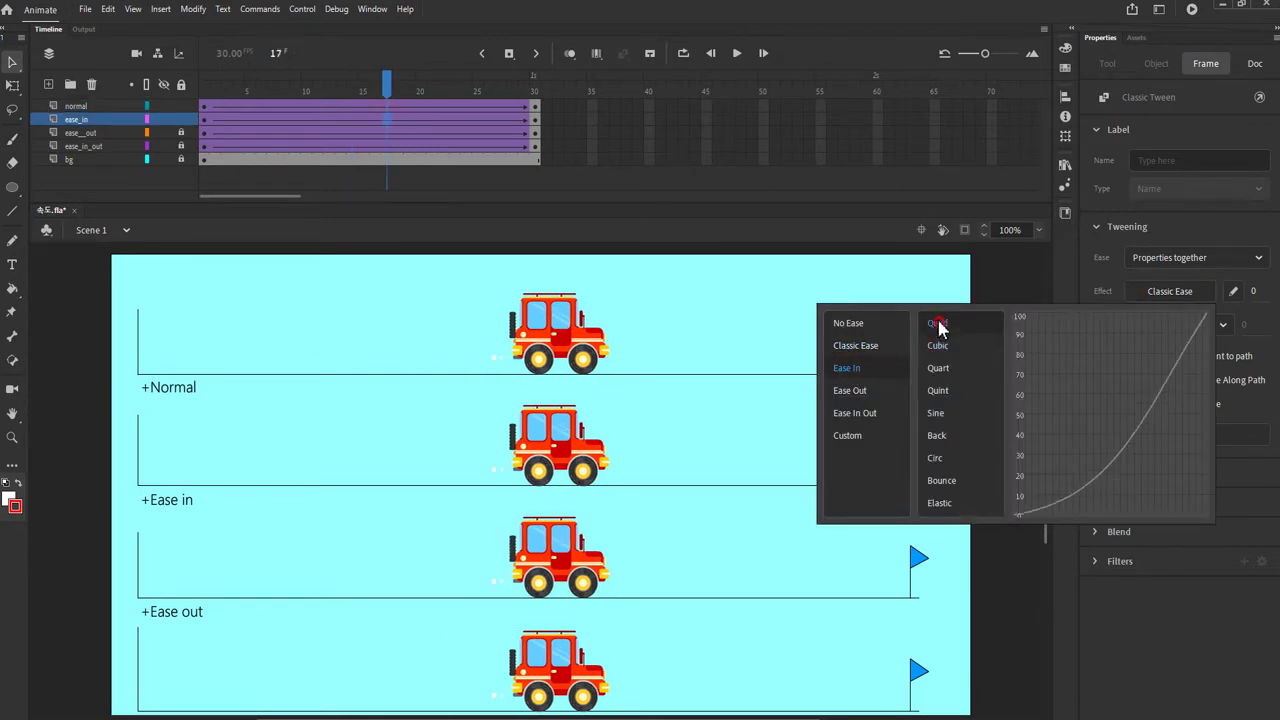
left_click(944, 345)
left_click(940, 368)
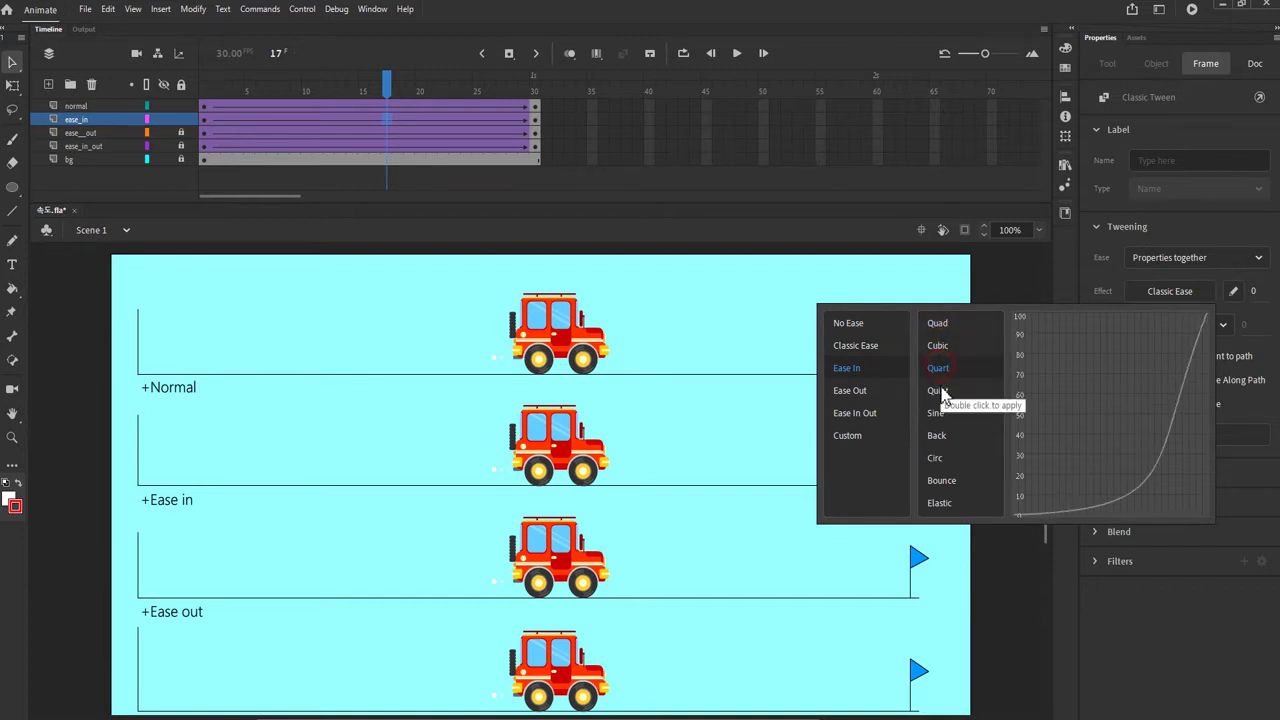
left_click(940, 390)
left_click(940, 413)
left_click(940, 436)
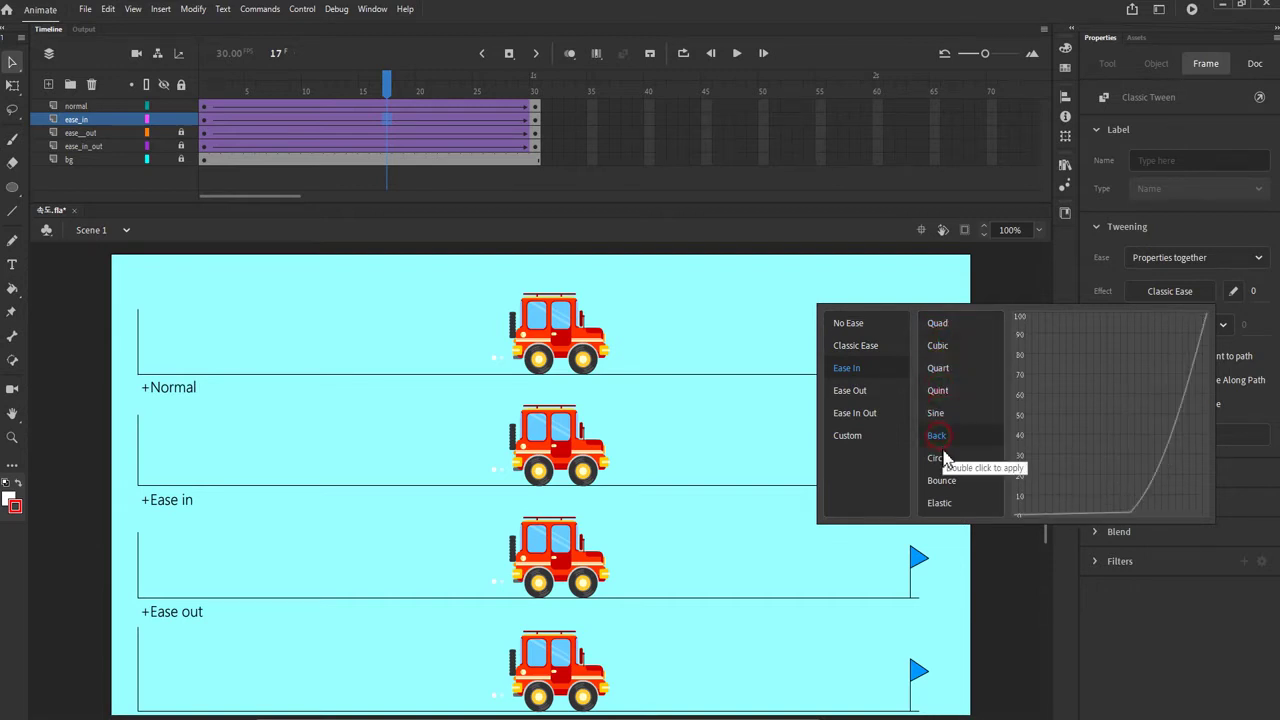
left_click(938, 458)
left_click(948, 482)
left_click(940, 503)
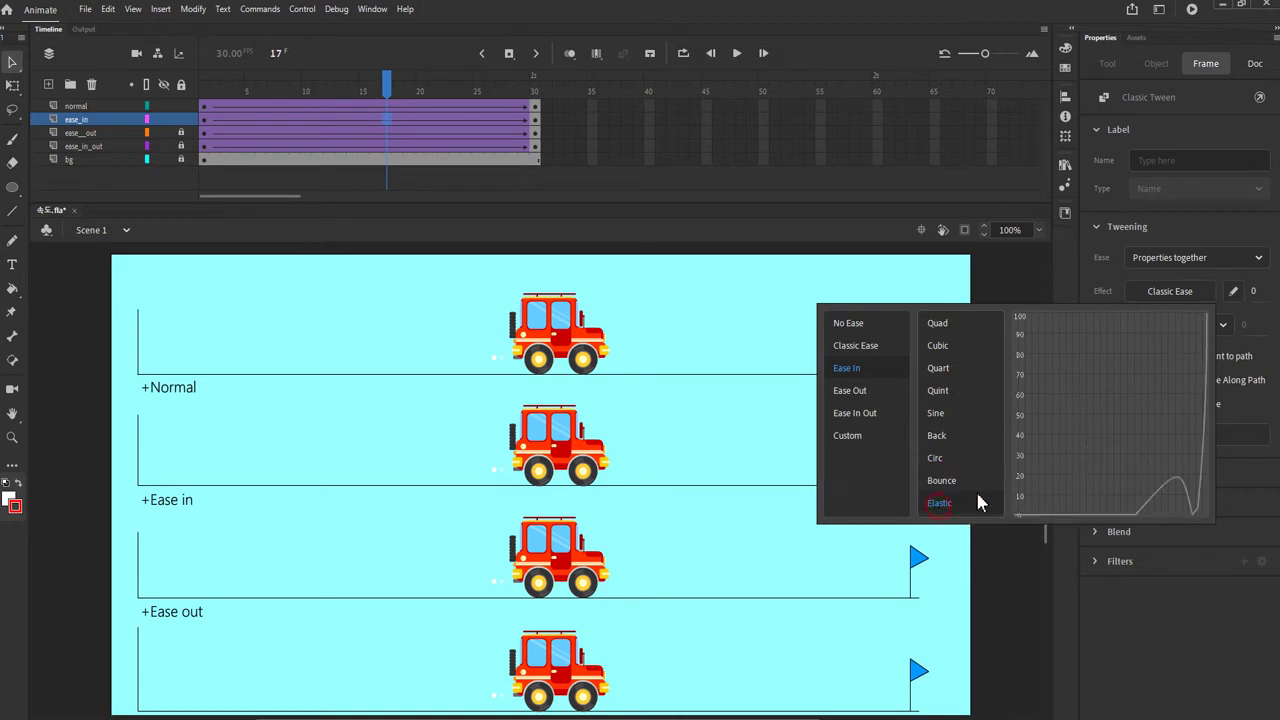
left_click(940, 348)
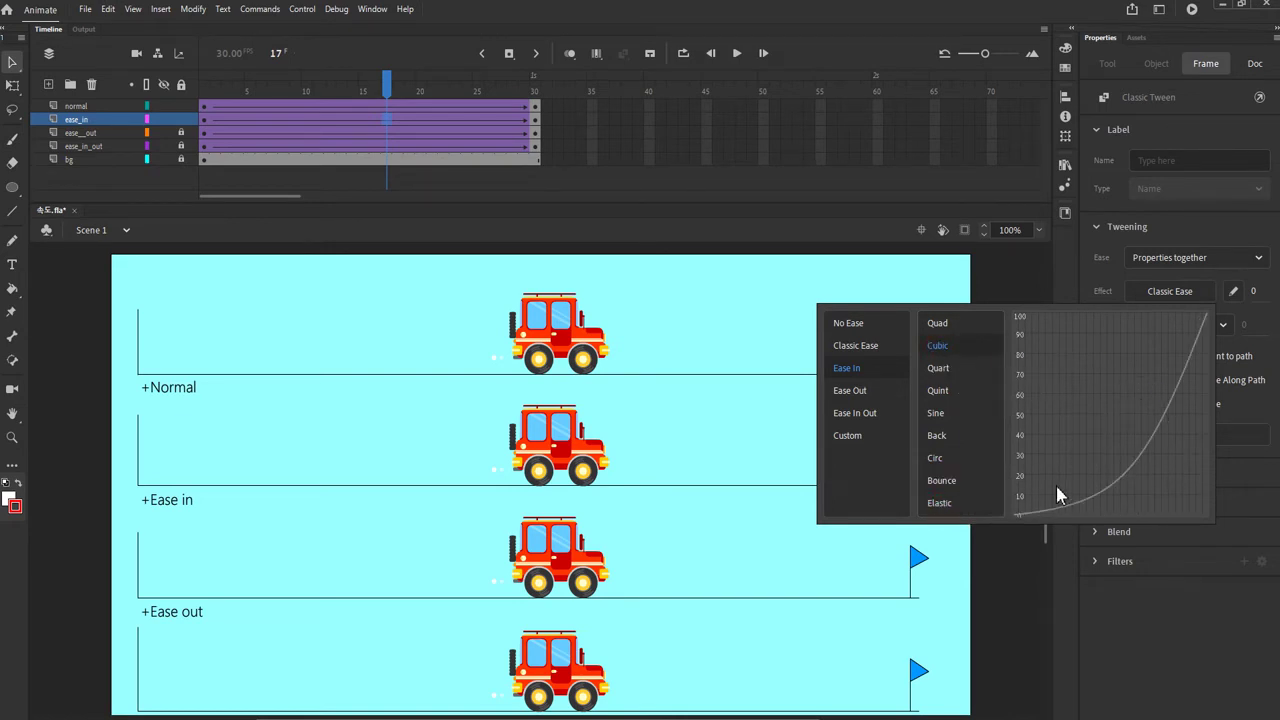
double_click(940, 348)
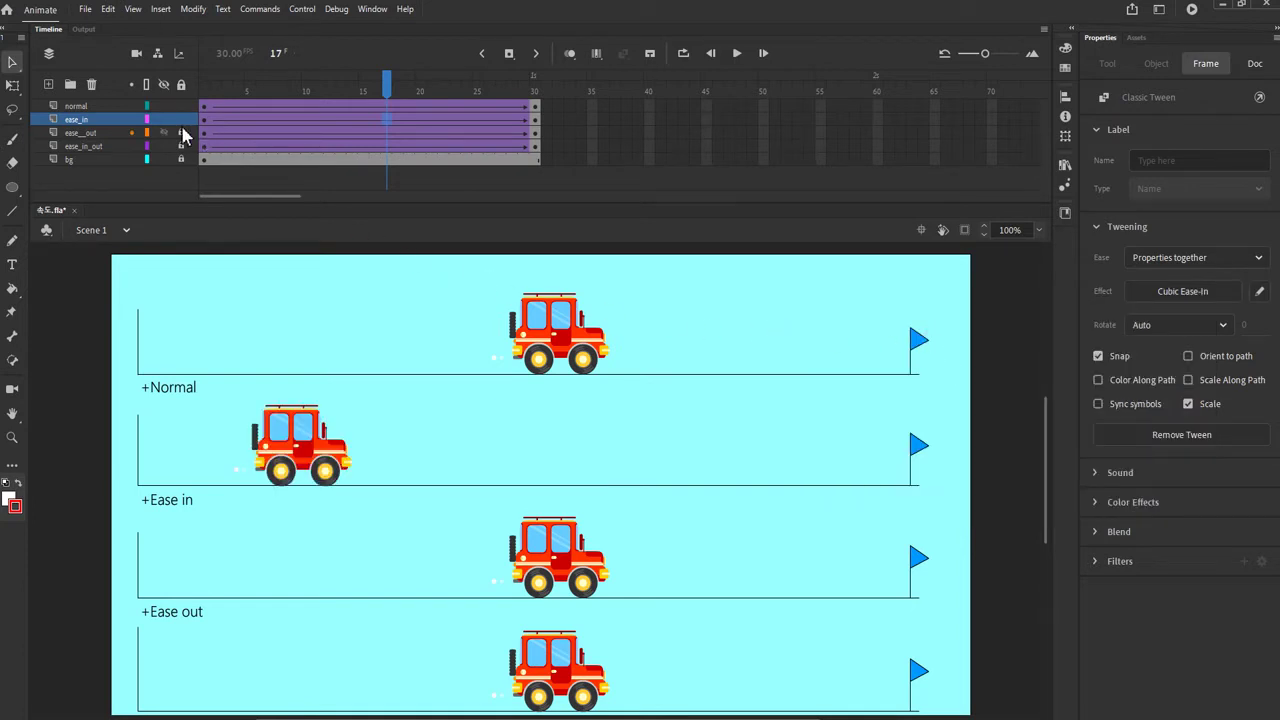
Apply the Cubic Ease Out effect to the ease__out layer's tween
left_click(386, 135)
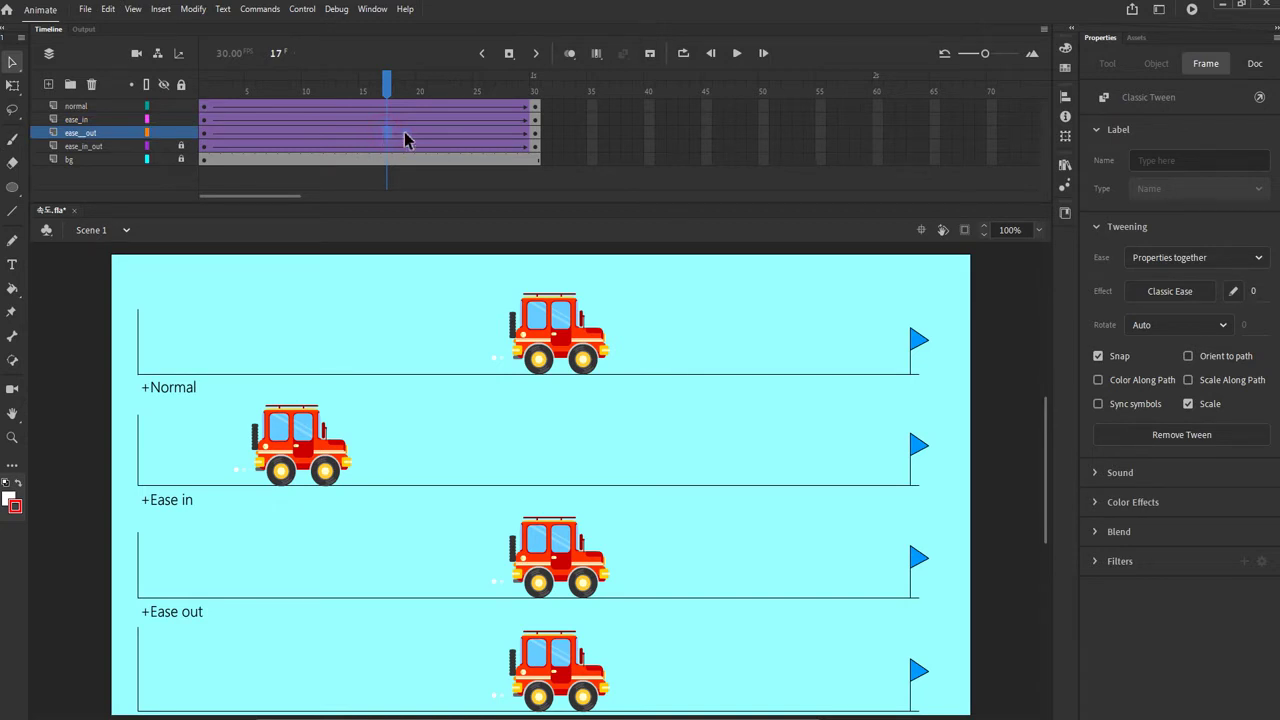
left_click(1172, 292)
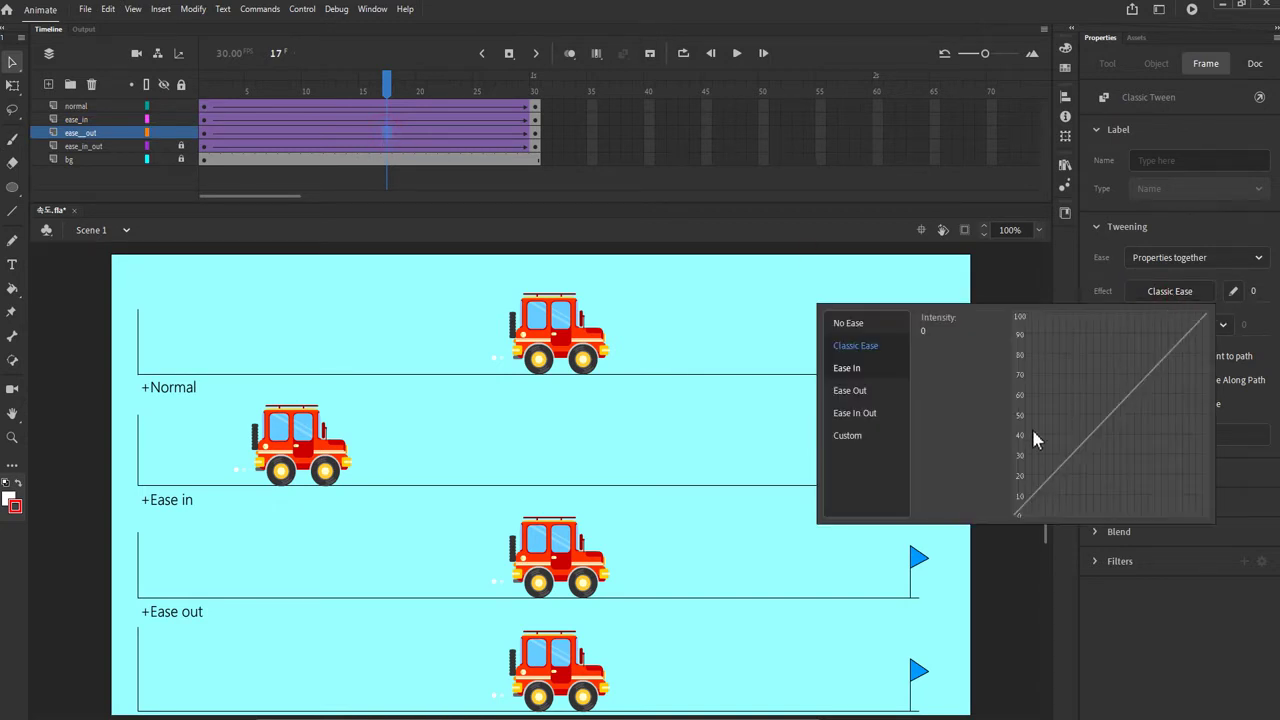
left_click(850, 391)
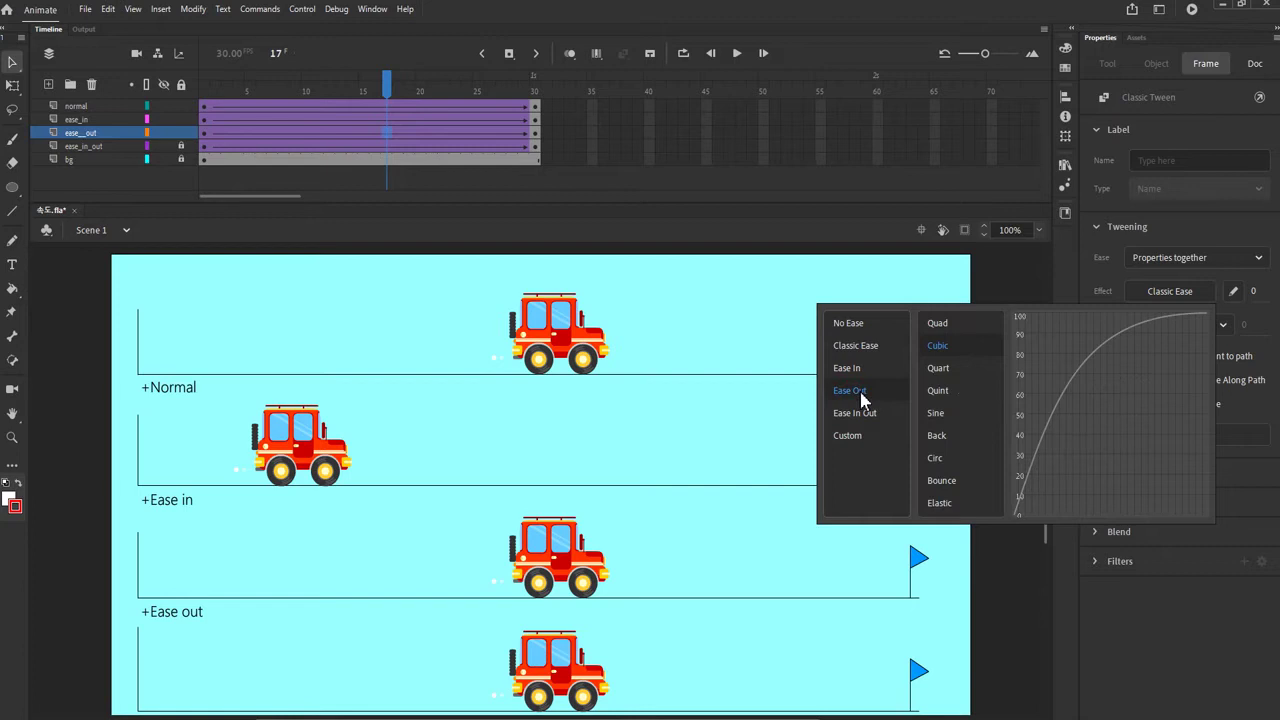
left_click(938, 345)
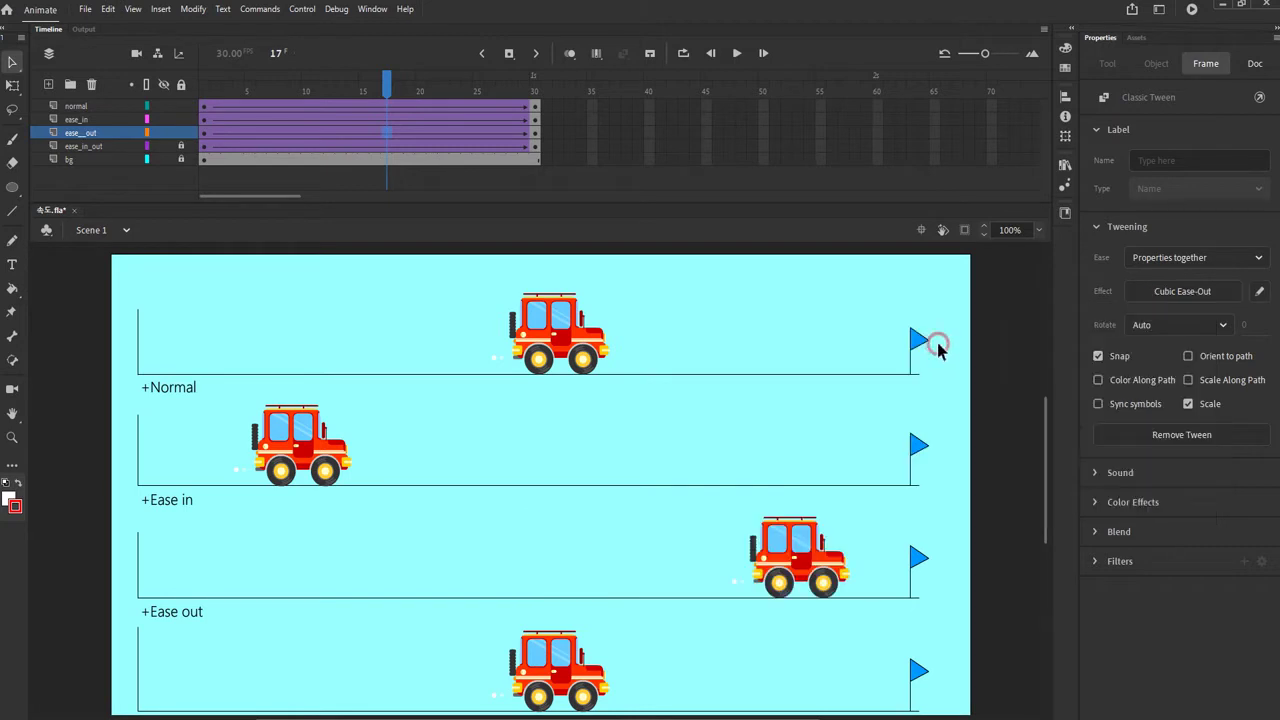
Apply the Cubic Ease In Out effect to the ease_in_out layer's tween
left_click(386, 148)
left_click(1146, 295)
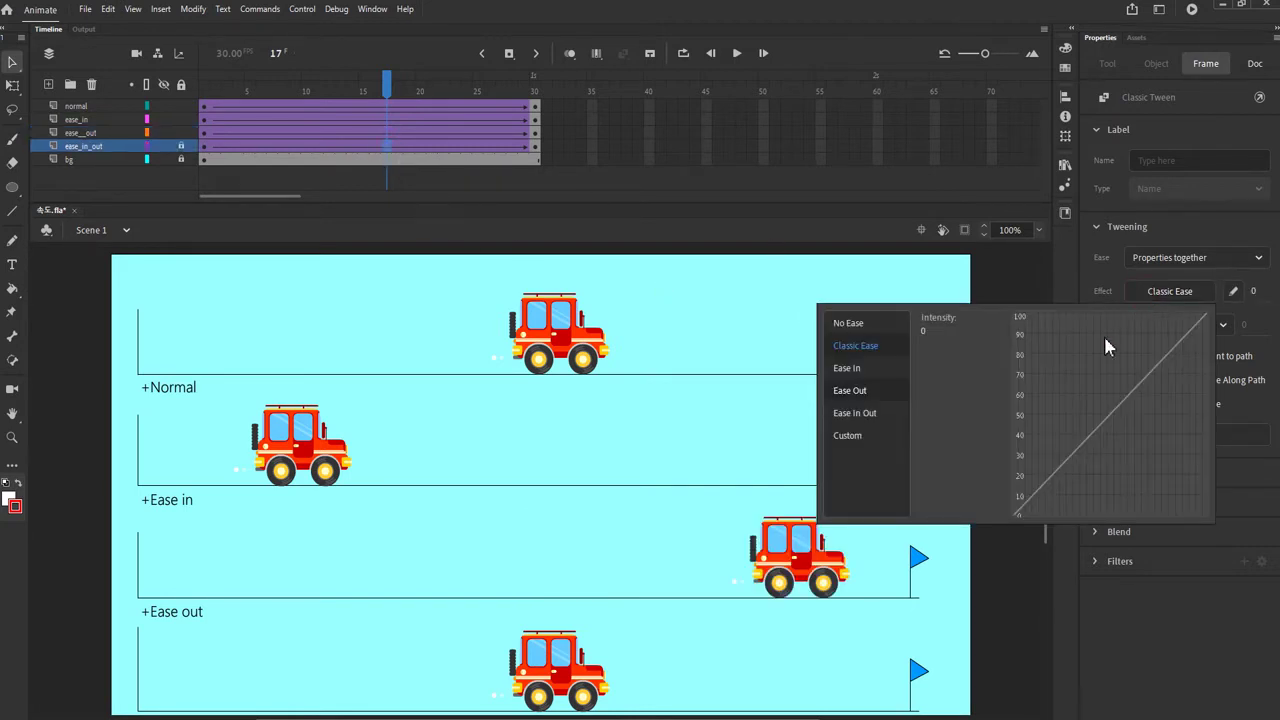
left_click(857, 414)
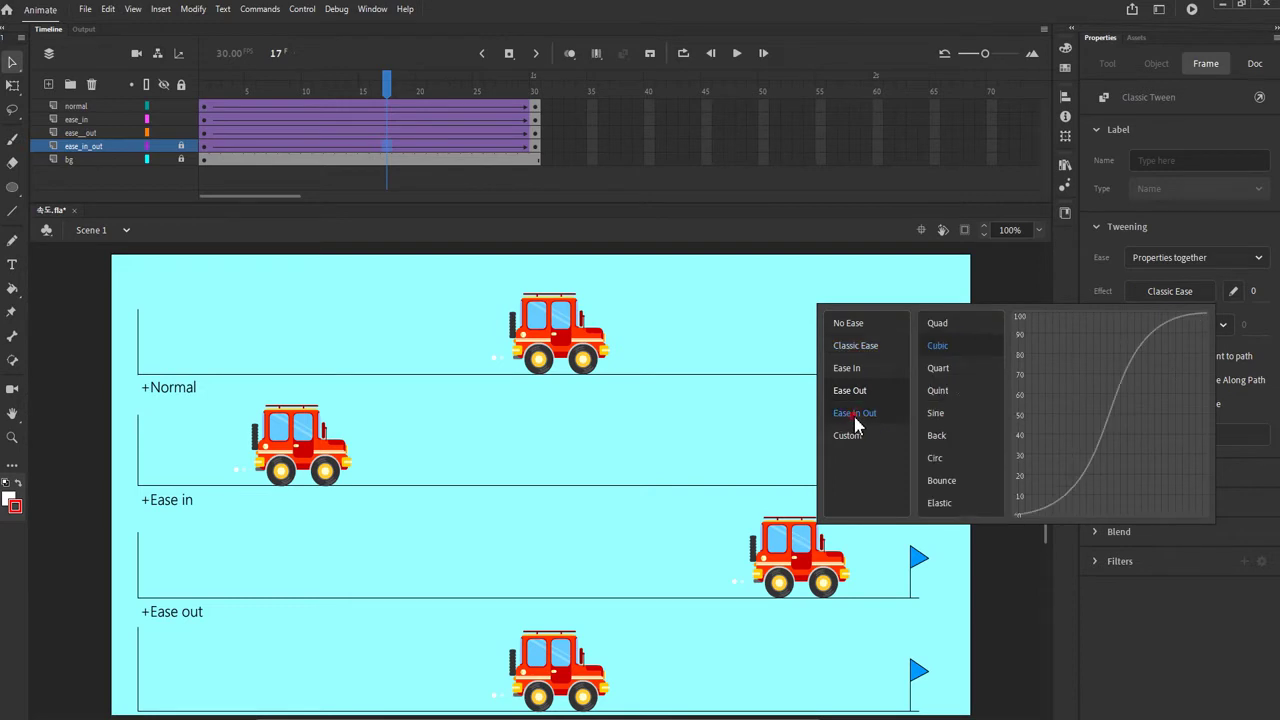
double_click(937, 347)
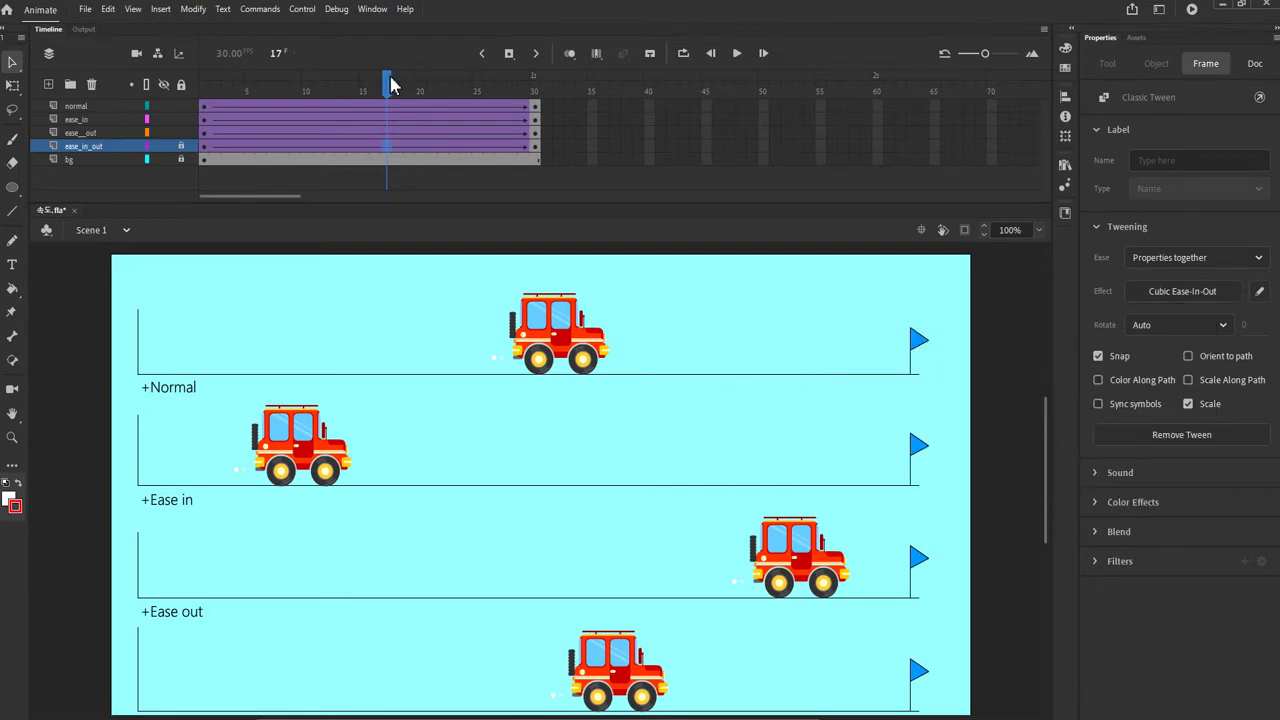
Play the animation and compare the frame spacing of the four car layers one at a time with onion skinning
key("Return")
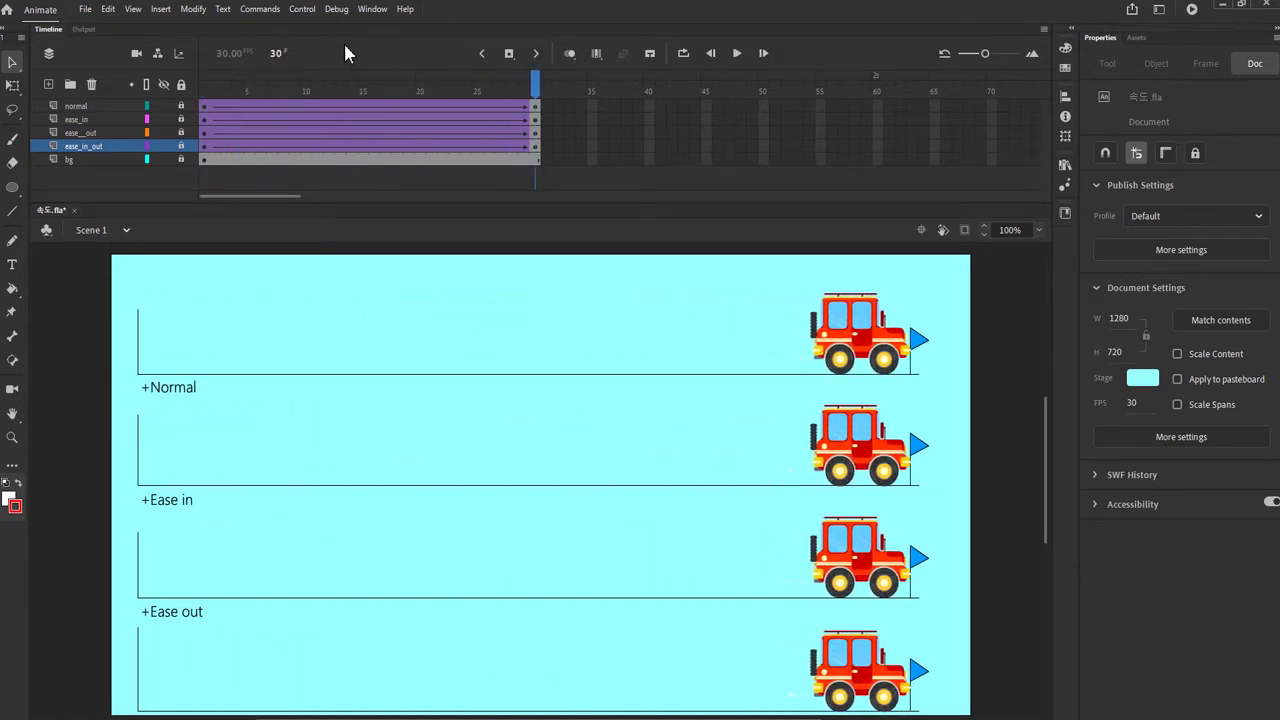
left_click(569, 55)
left_click_drag(536, 80, 158, 92)
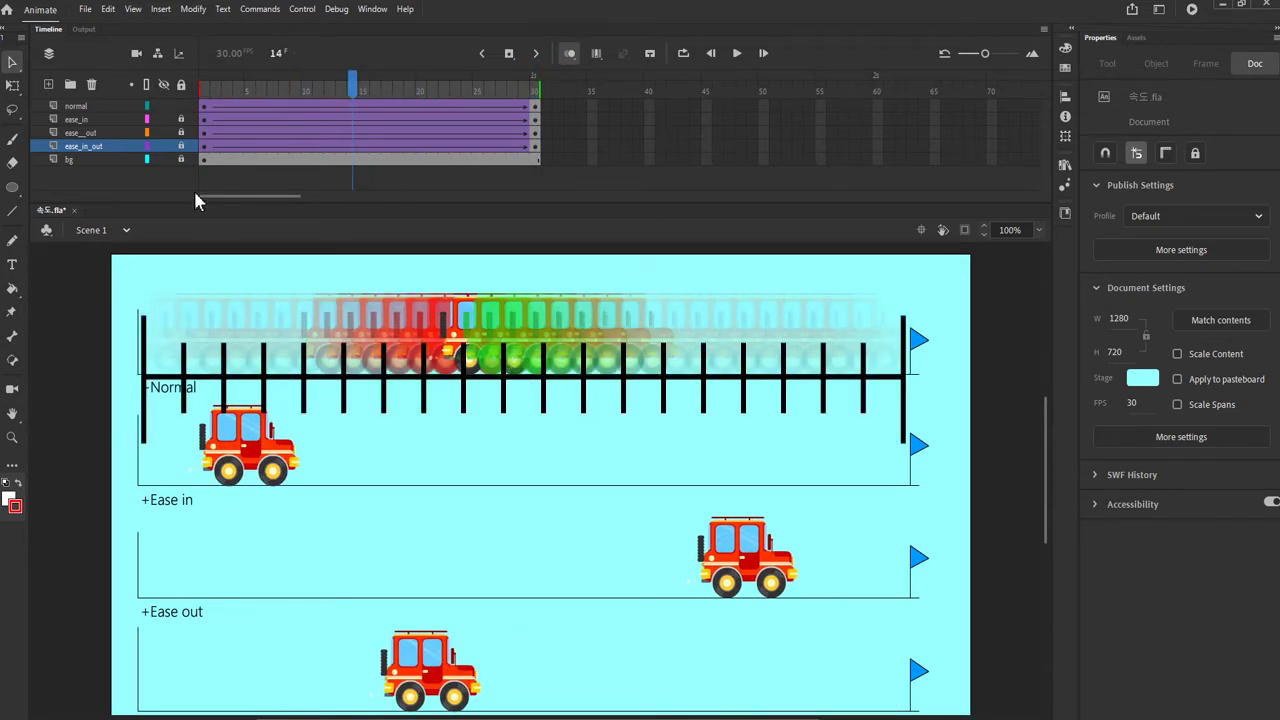
left_click(181, 105)
left_click(182, 124)
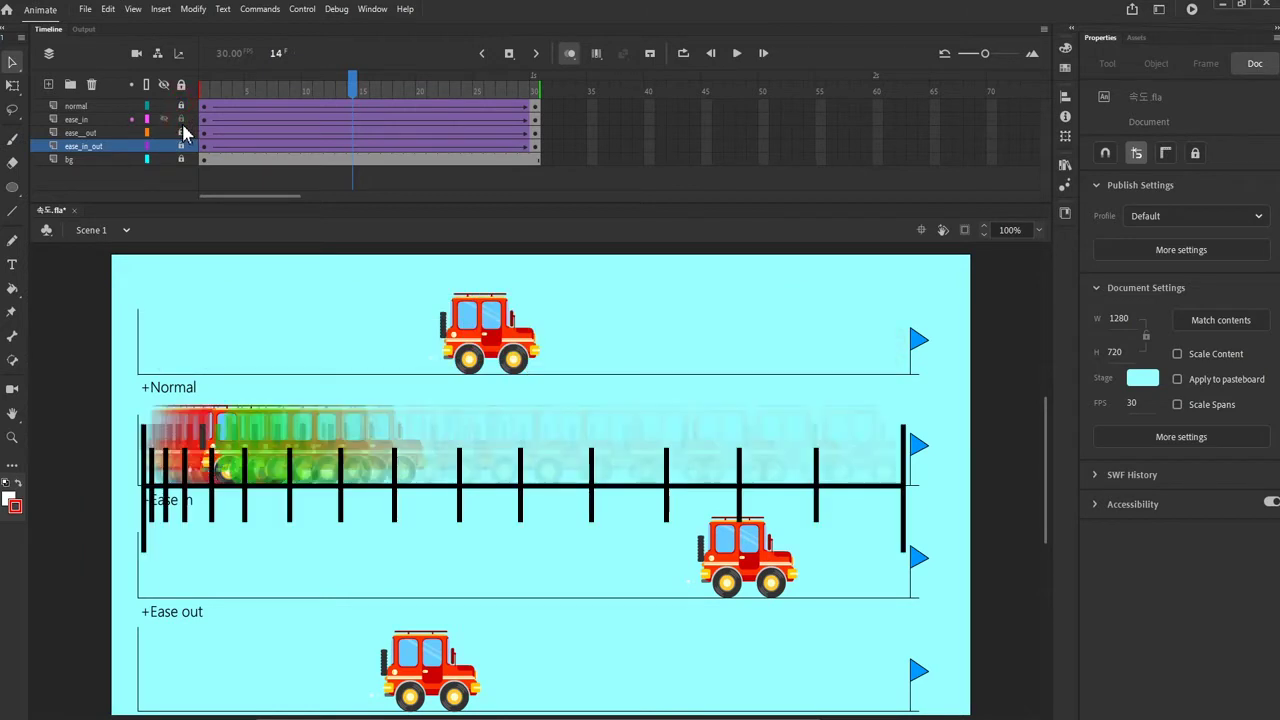
left_click(181, 119)
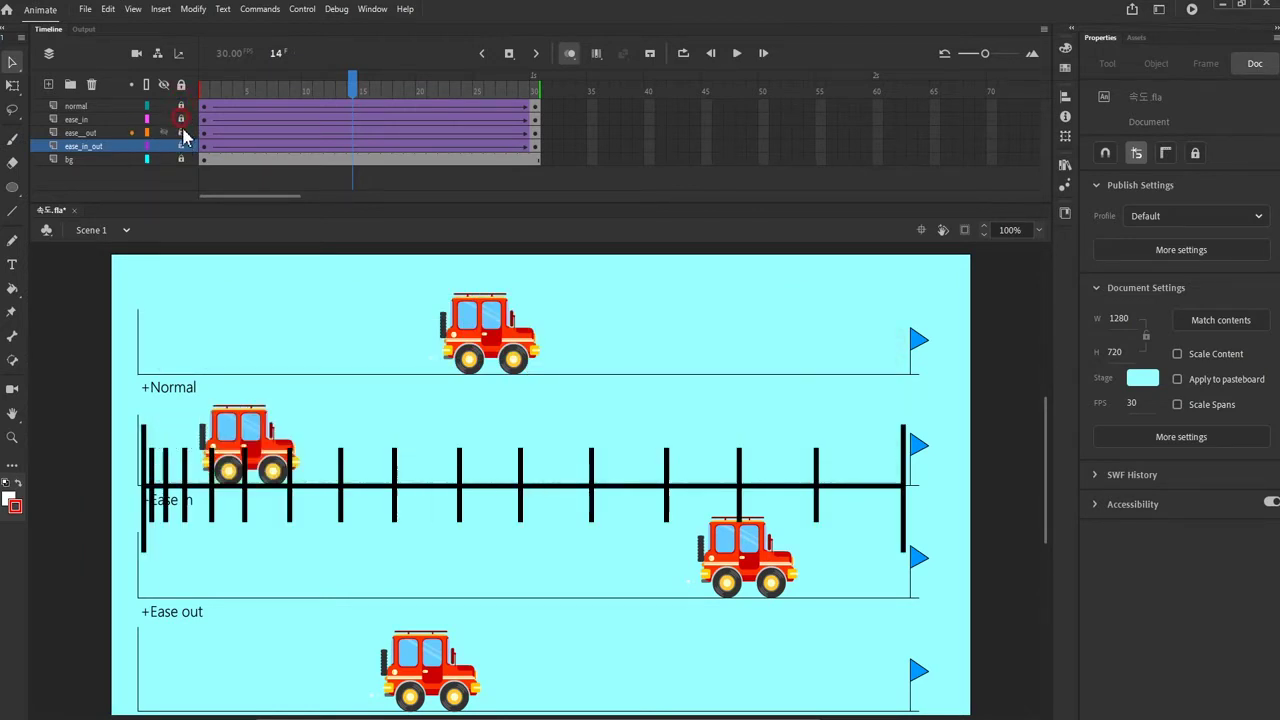
left_click(182, 133)
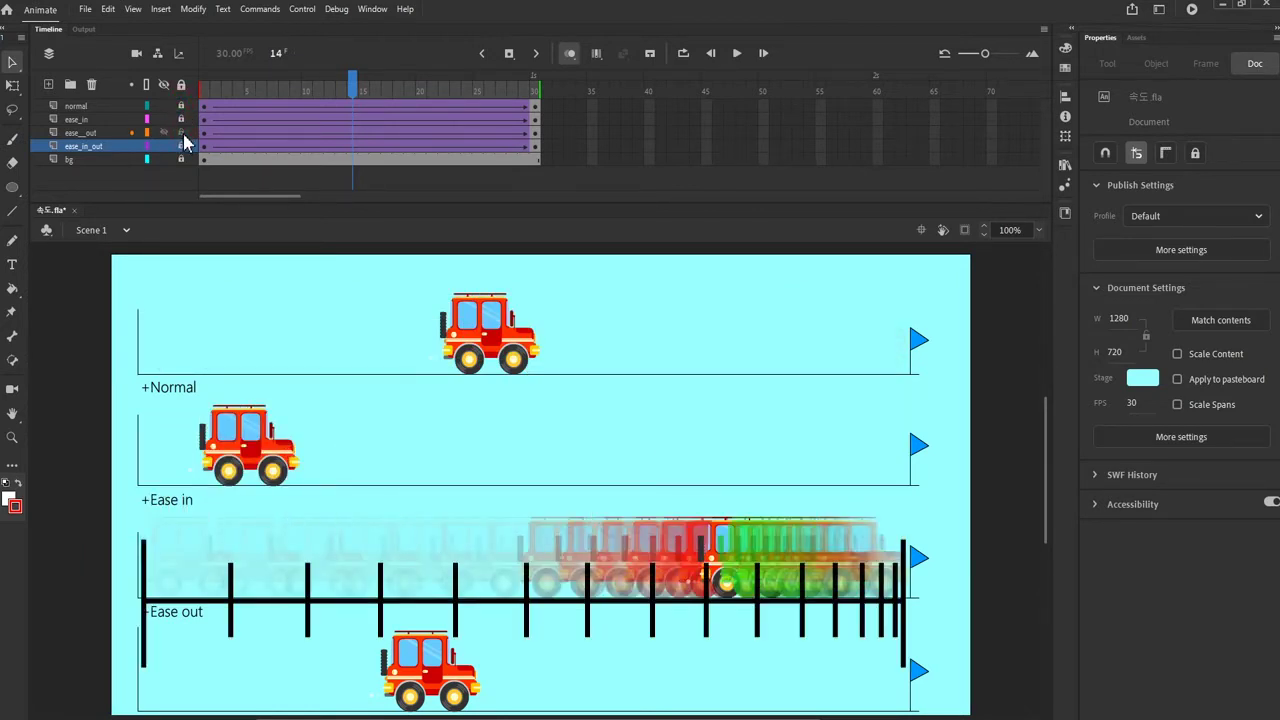
left_click(182, 133)
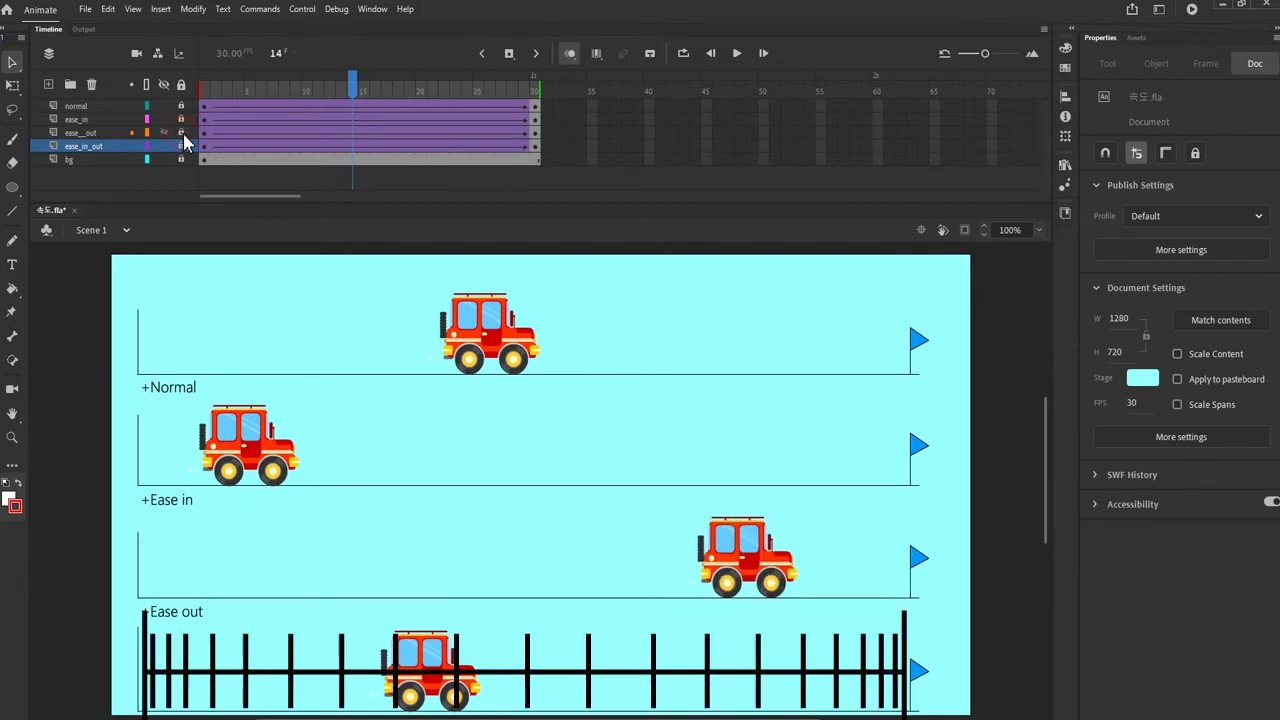
left_click(181, 147)
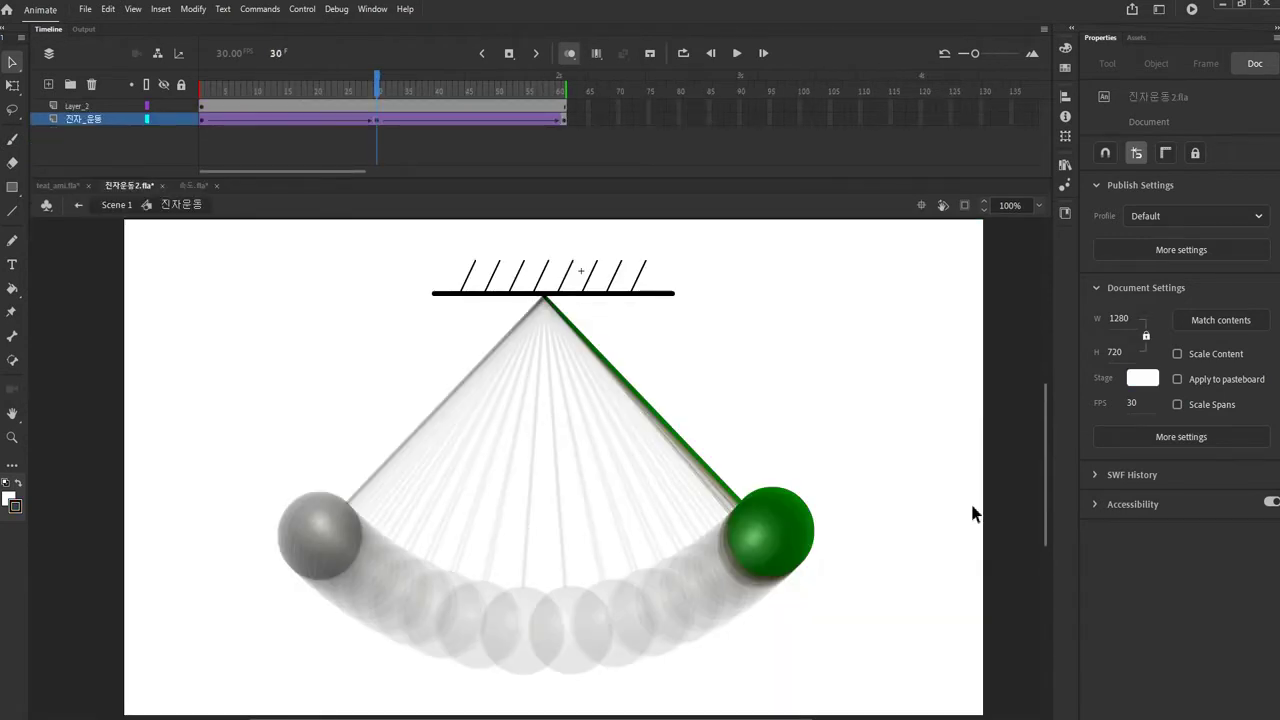
Test the four-car movie and close the preview
key("ctrl+Return")
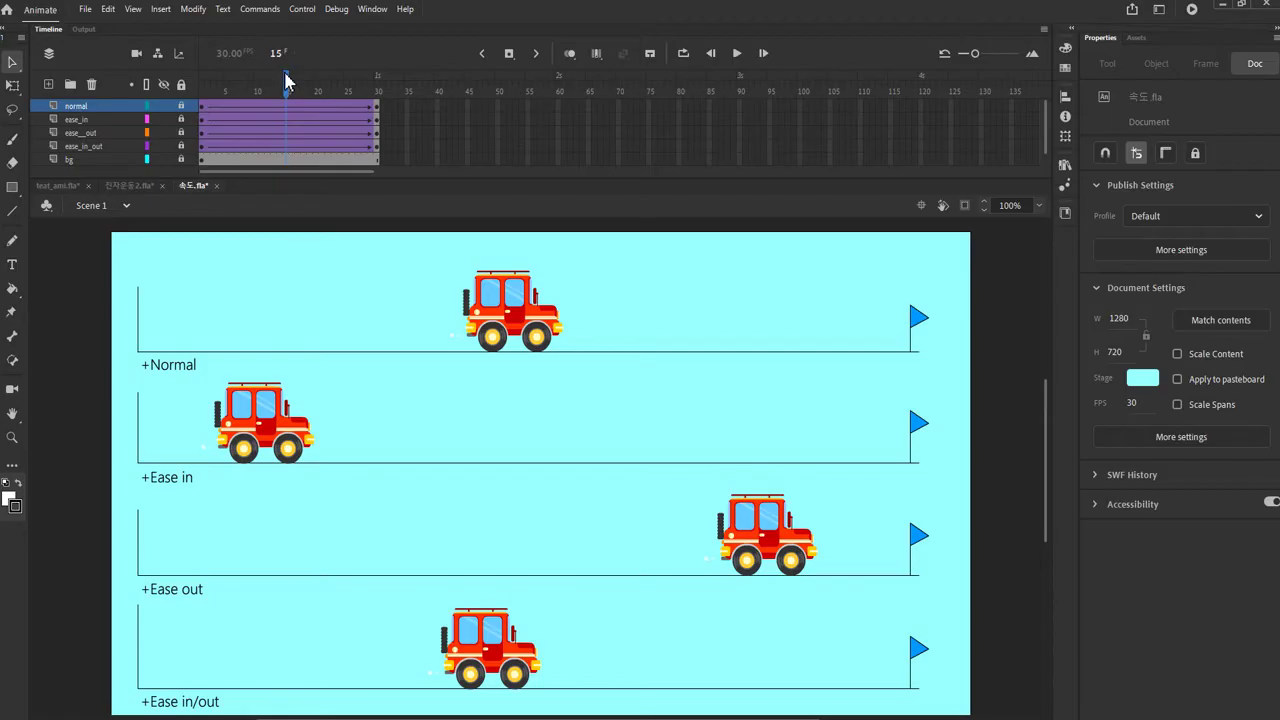
left_click_drag(287, 80, 190, 100)
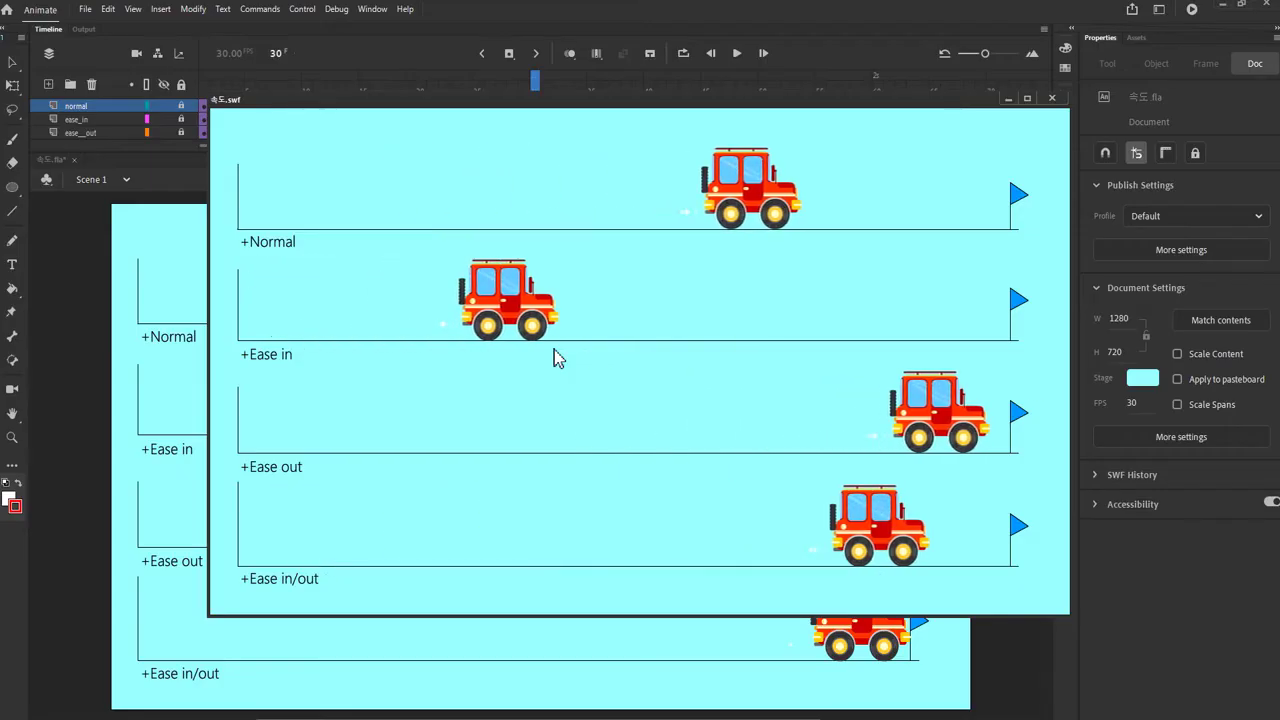
key("ctrl+w")
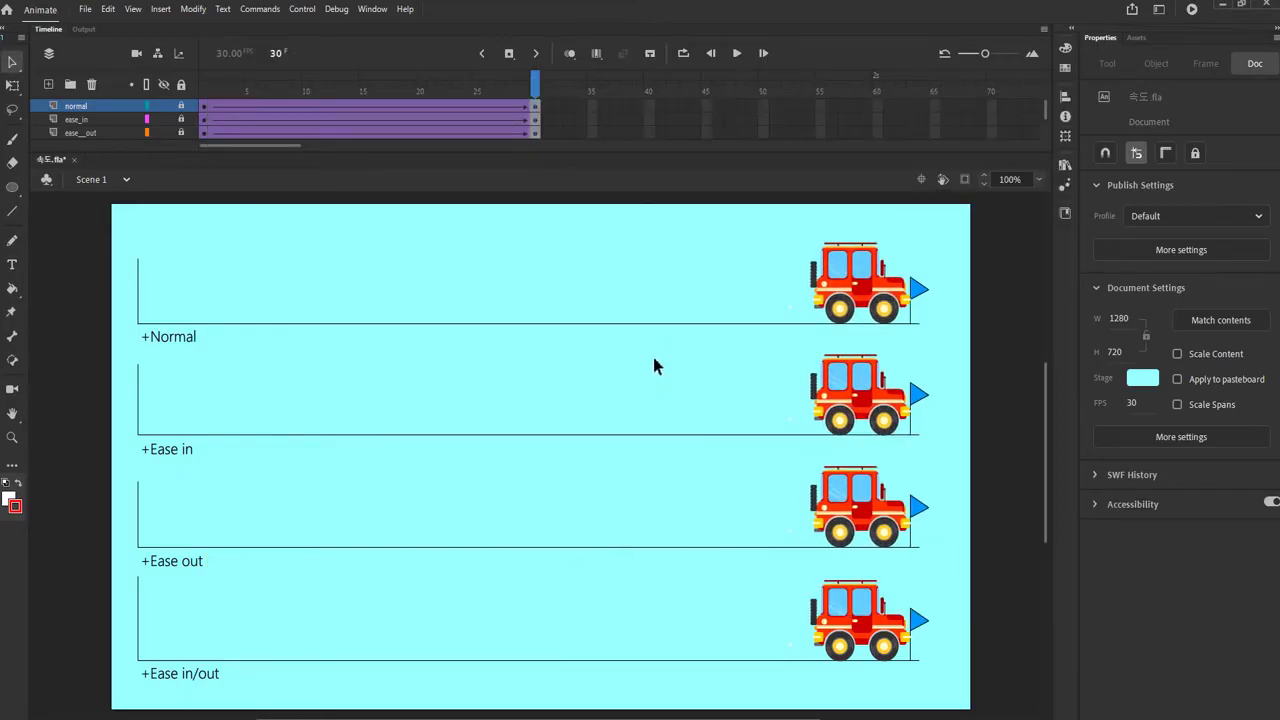
Play the ease_in and ease__out cars with the normal and ease_in_out layers hidden to compare their speeds
left_click_drag(457, 88, 204, 86)
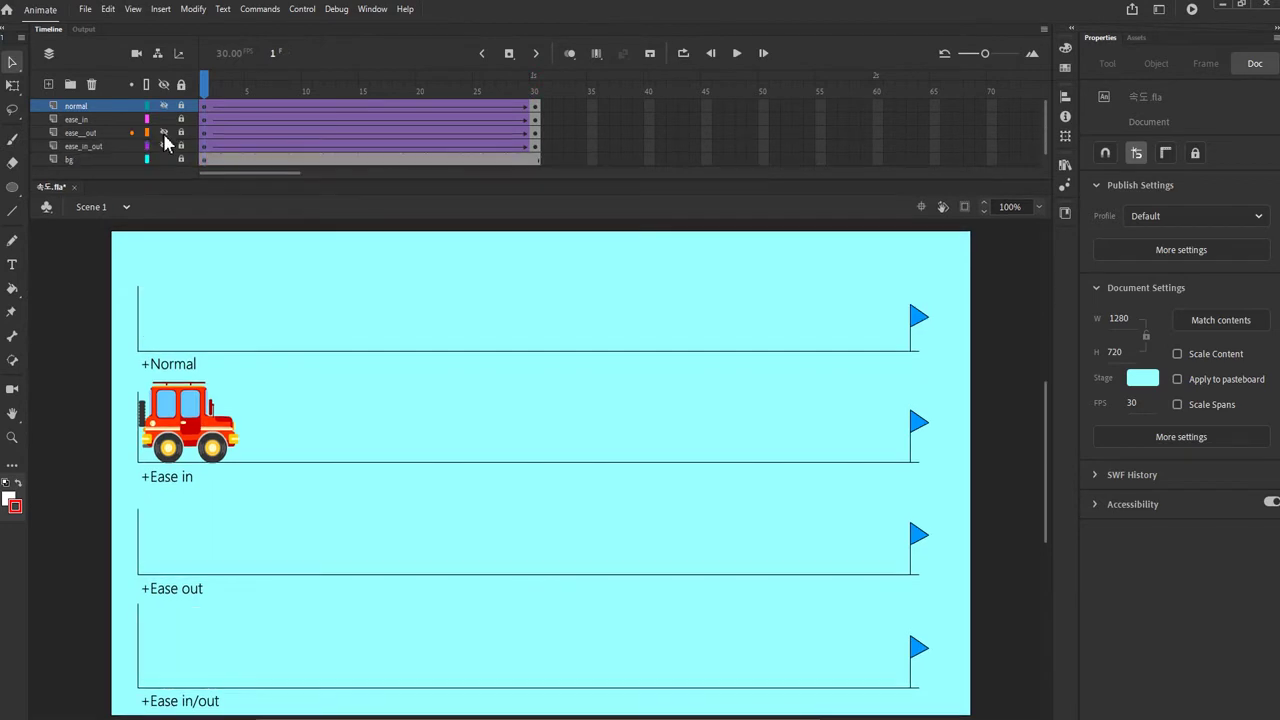
key("Return")
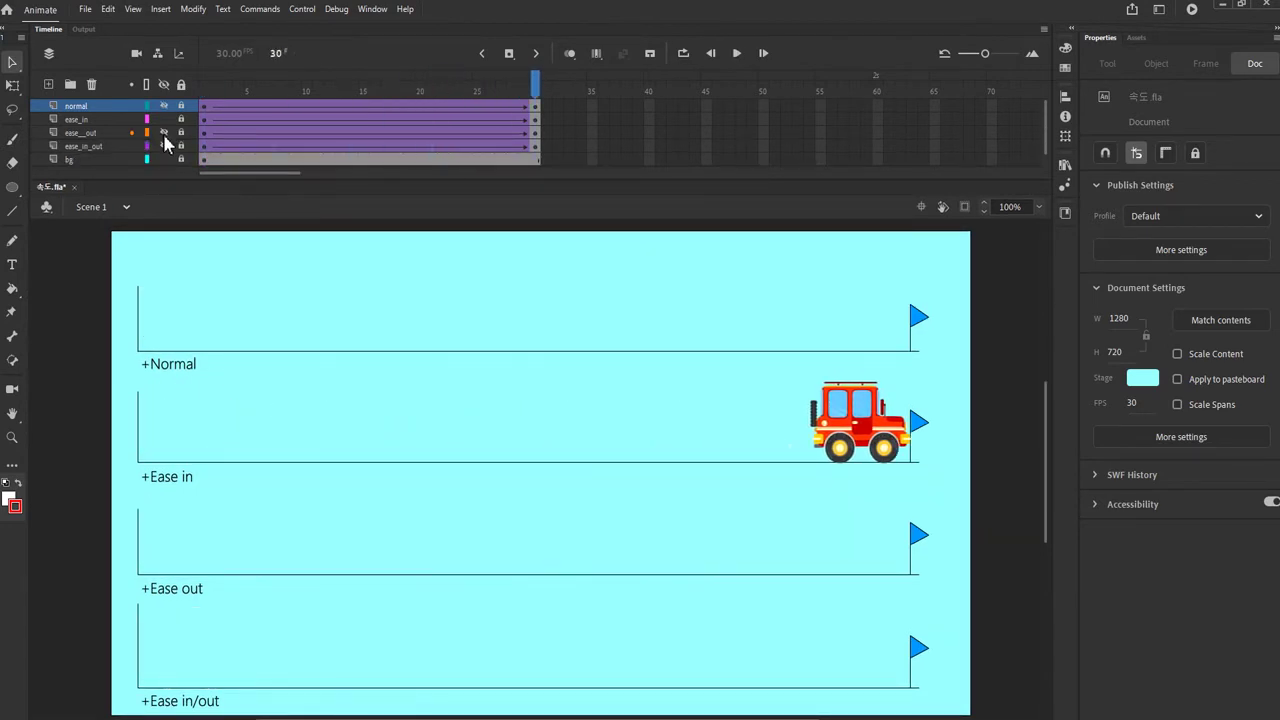
left_click(164, 119)
left_click(164, 132)
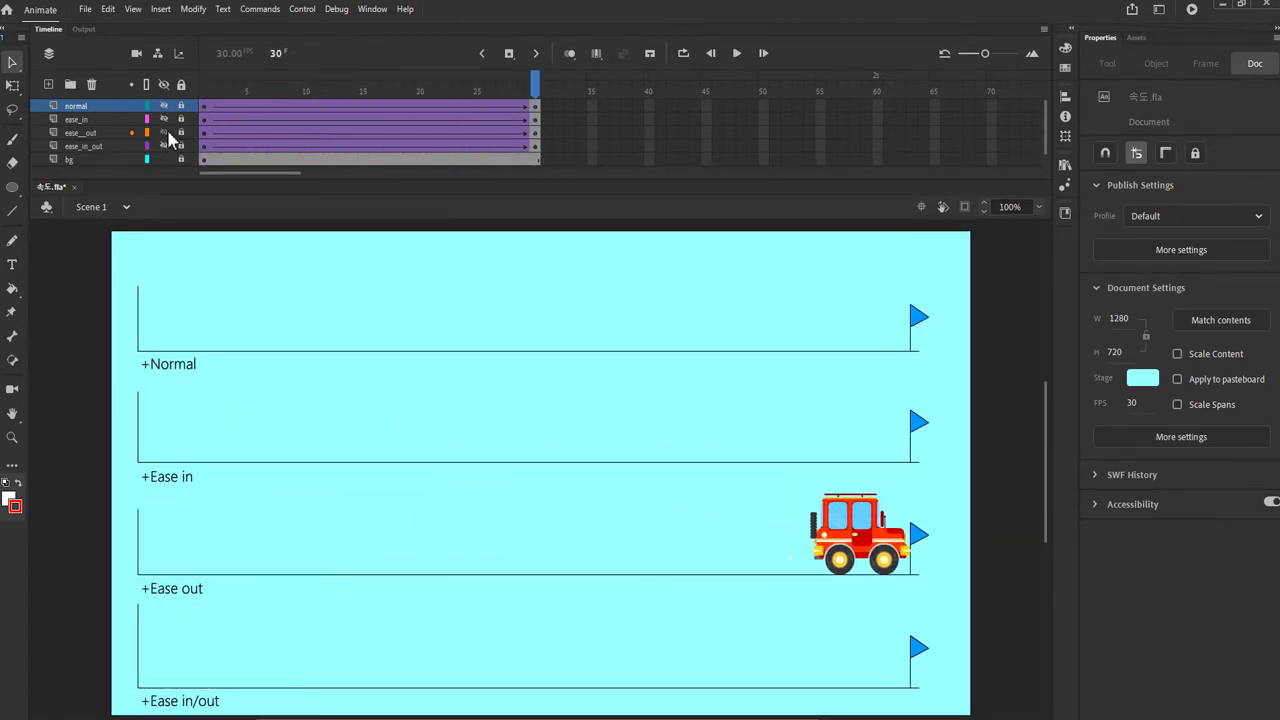
left_click(164, 119)
key("Return")
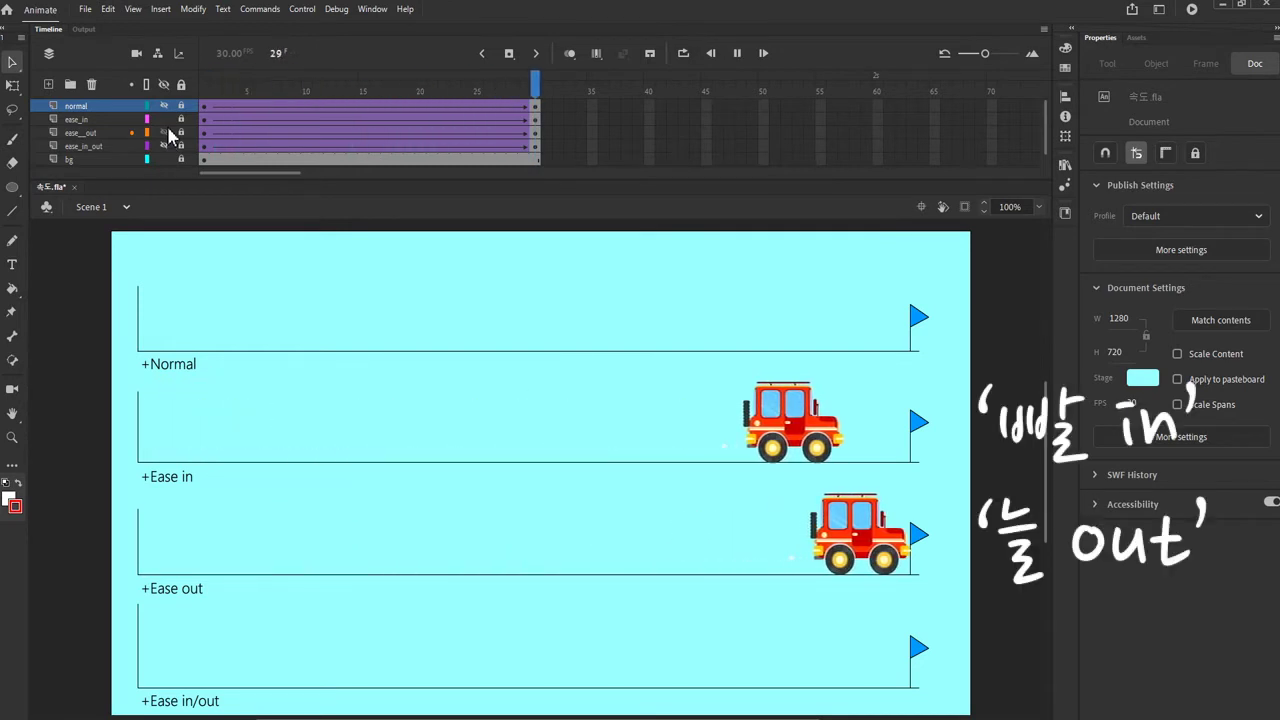
key("Return")
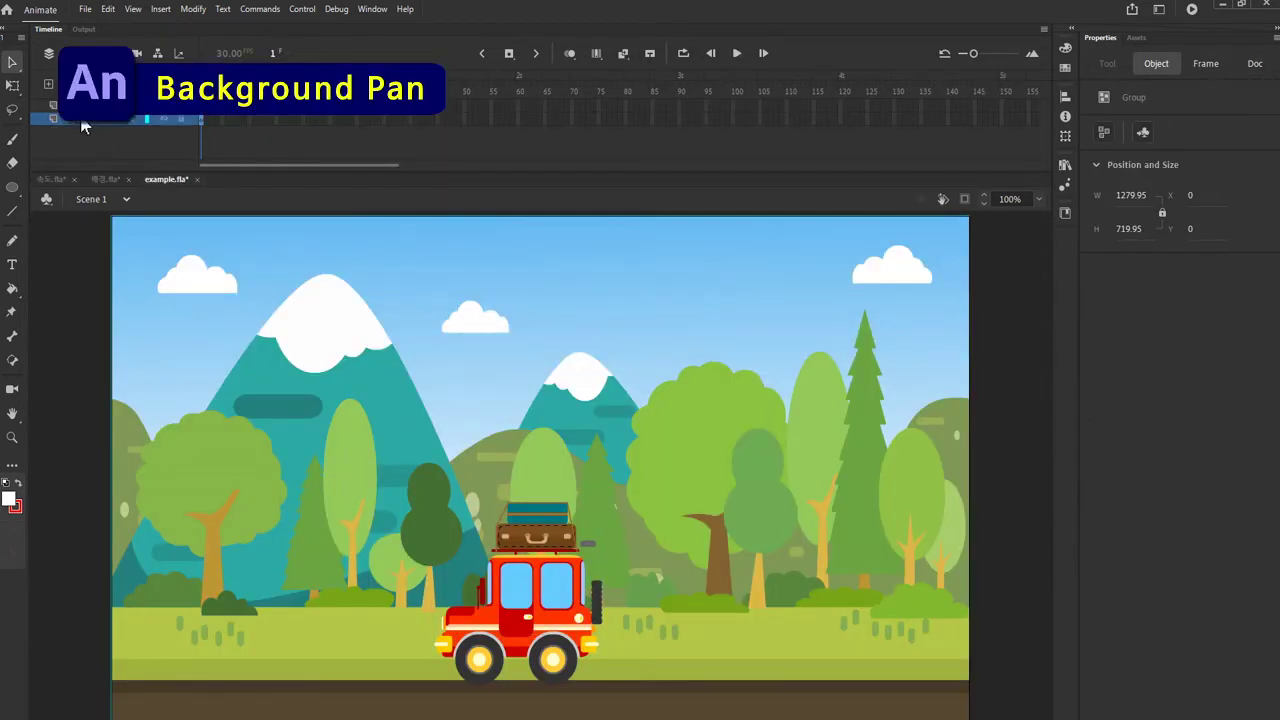
Check which artwork is on the car layer and which is on the bg layer in example.fla
left_click(83, 122)
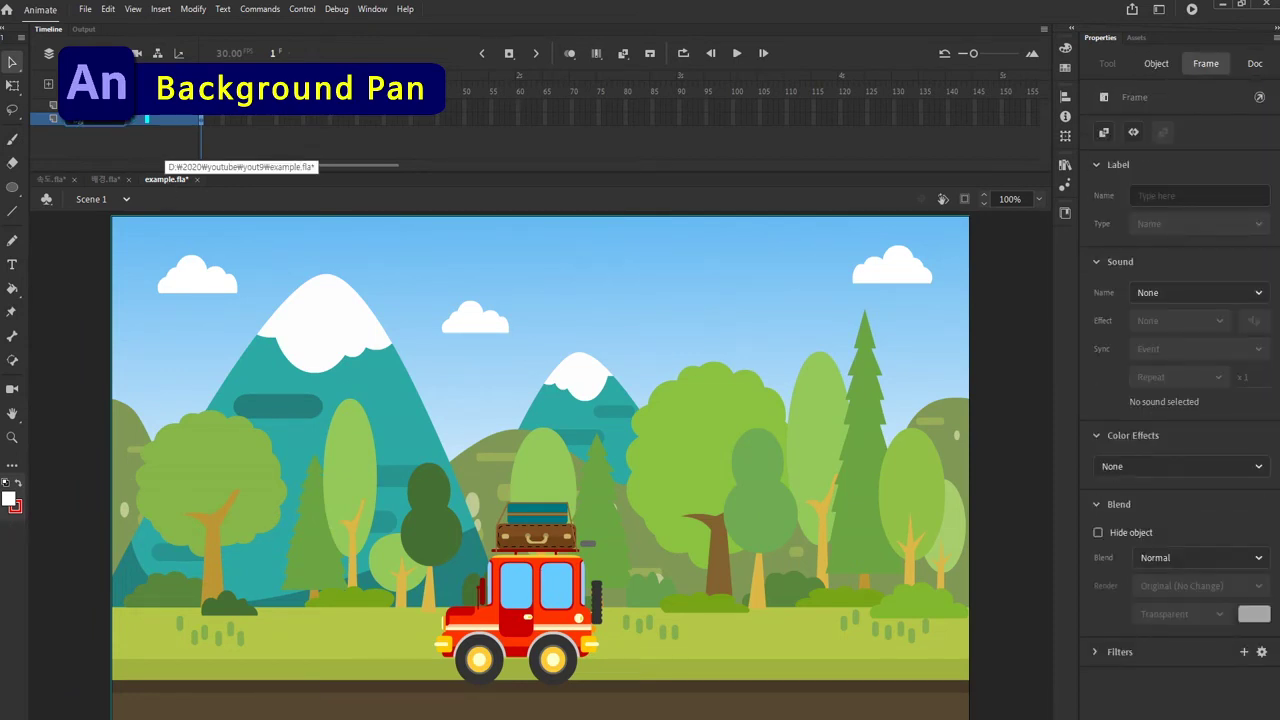
left_click(110, 145)
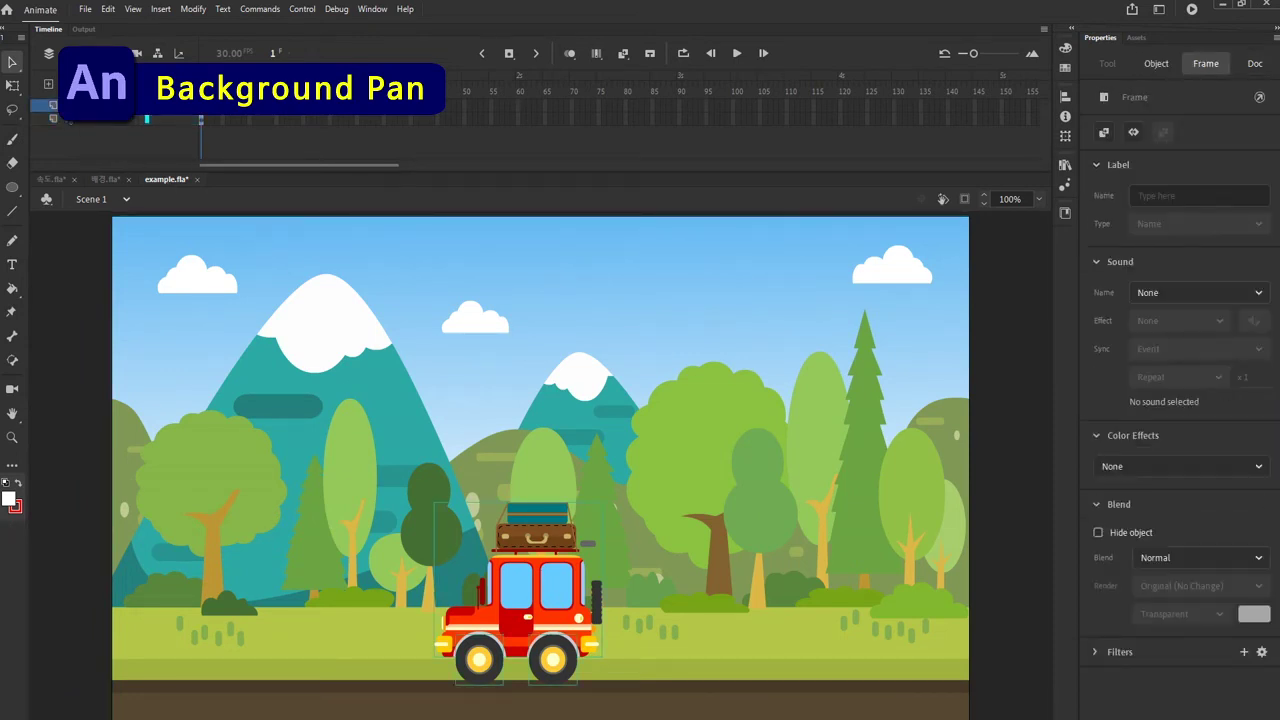
left_click(88, 278)
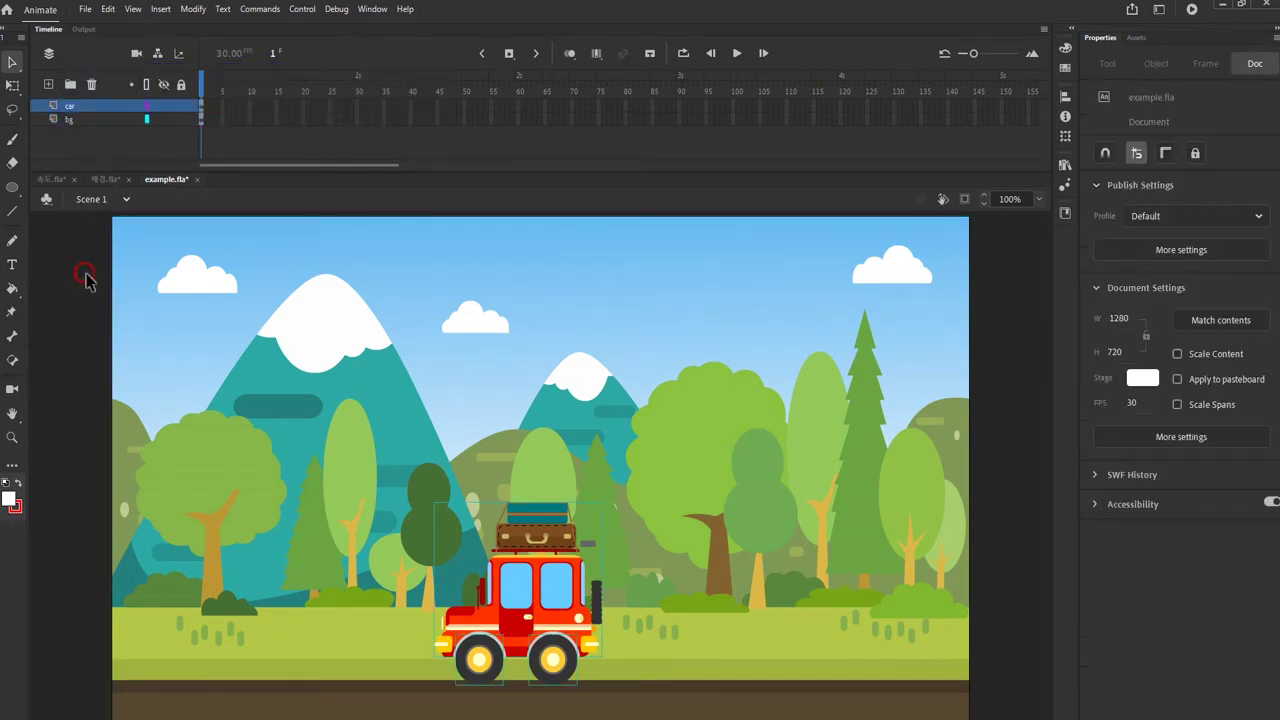
left_click(204, 110)
left_click(204, 120)
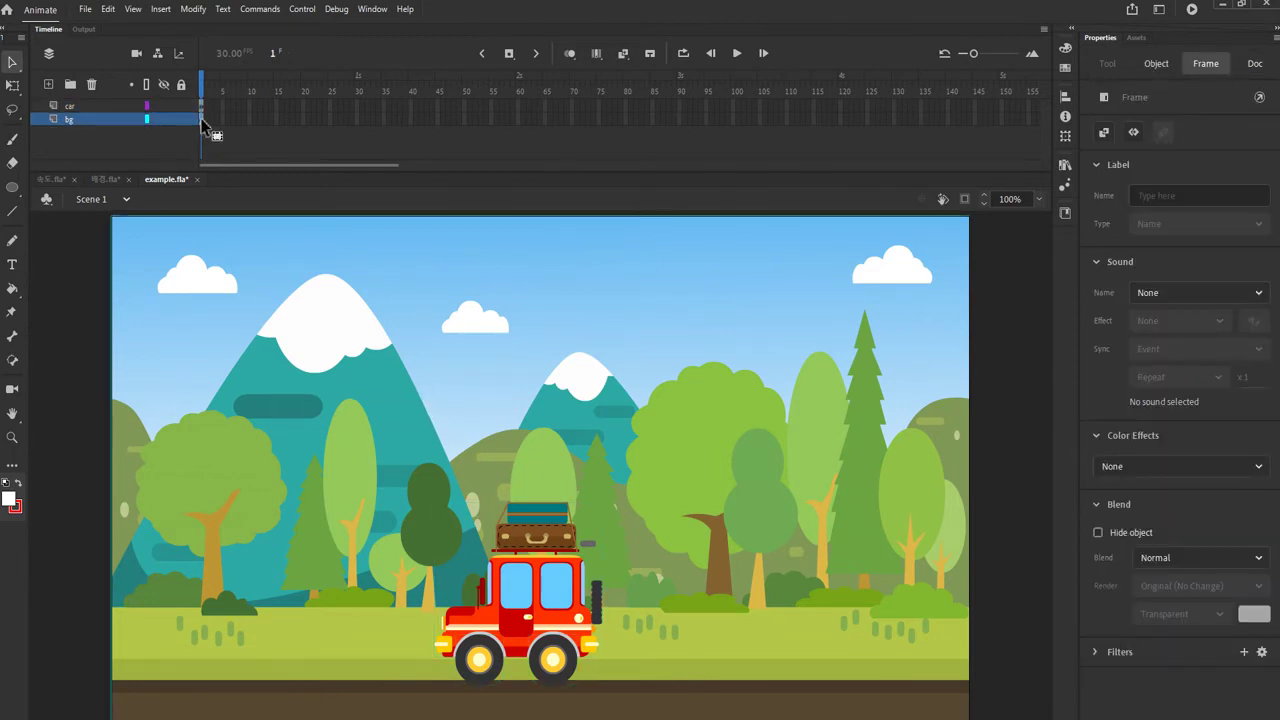
Lock the bg layer and convert the whole car to a graphic symbol named car
key("ctrl+a")
key("F8")
type("c")
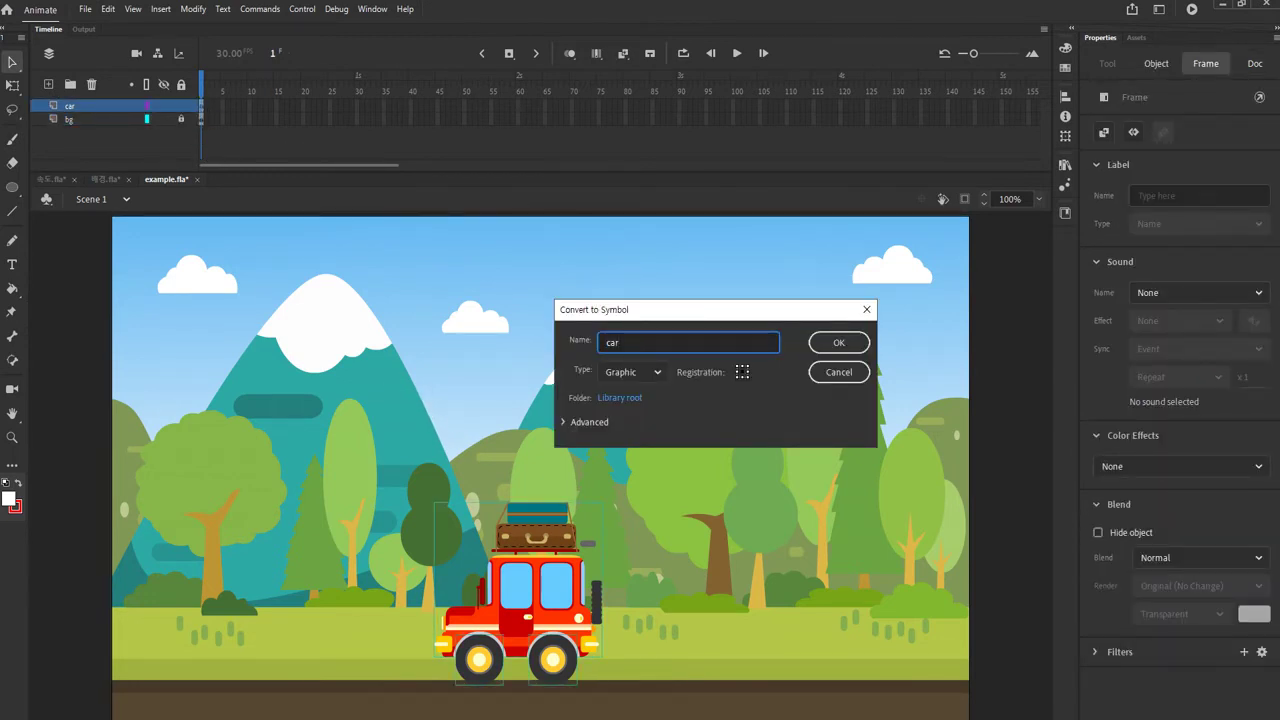
key("Return")
Inside the car symbol, separate the artwork into layers named tire and body, and lock the body layer
double_click(548, 594)
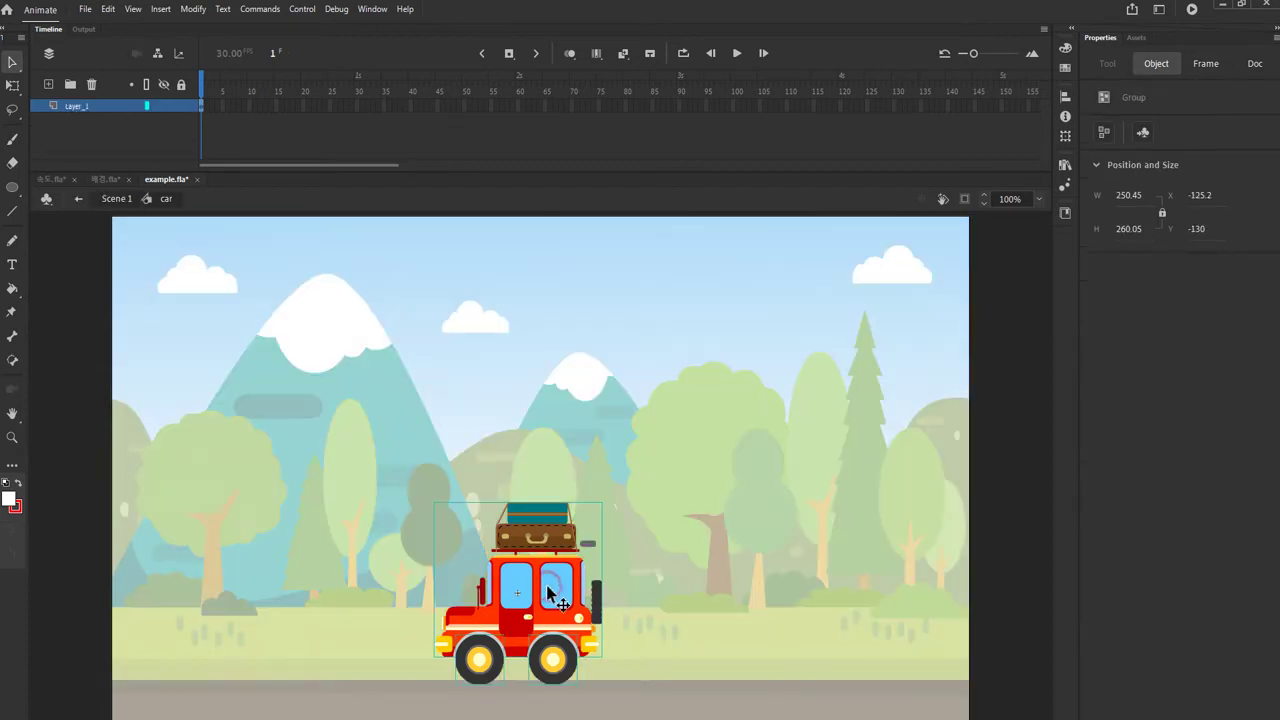
key("ctrl+shift+d")
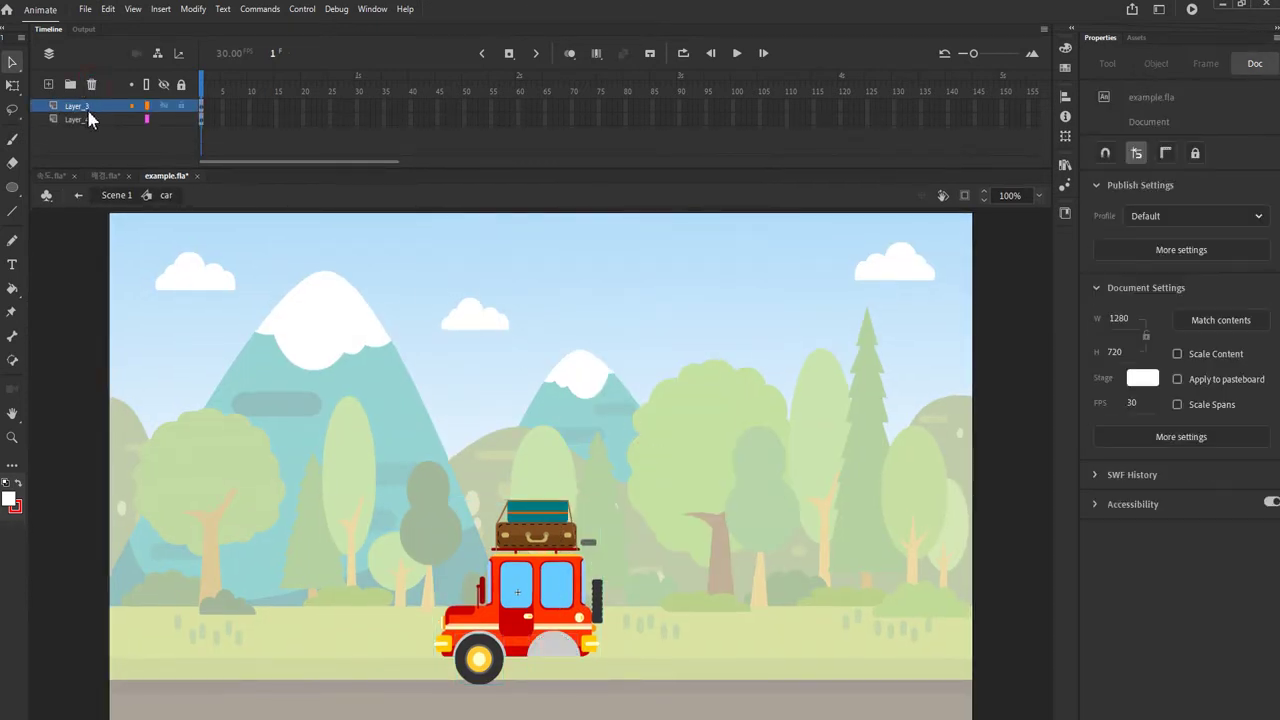
left_click(87, 106)
left_click(181, 119)
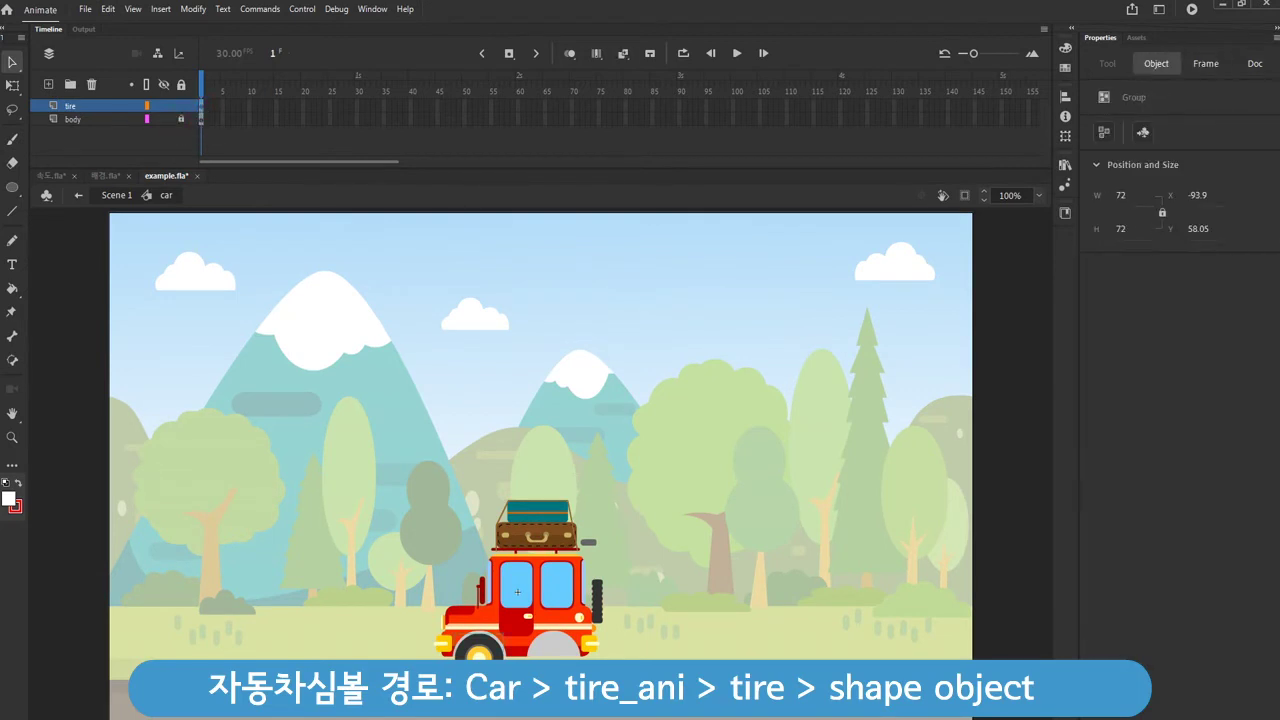
Convert the car's front wheel to a graphic symbol named tire
key("F8")
type("tir")
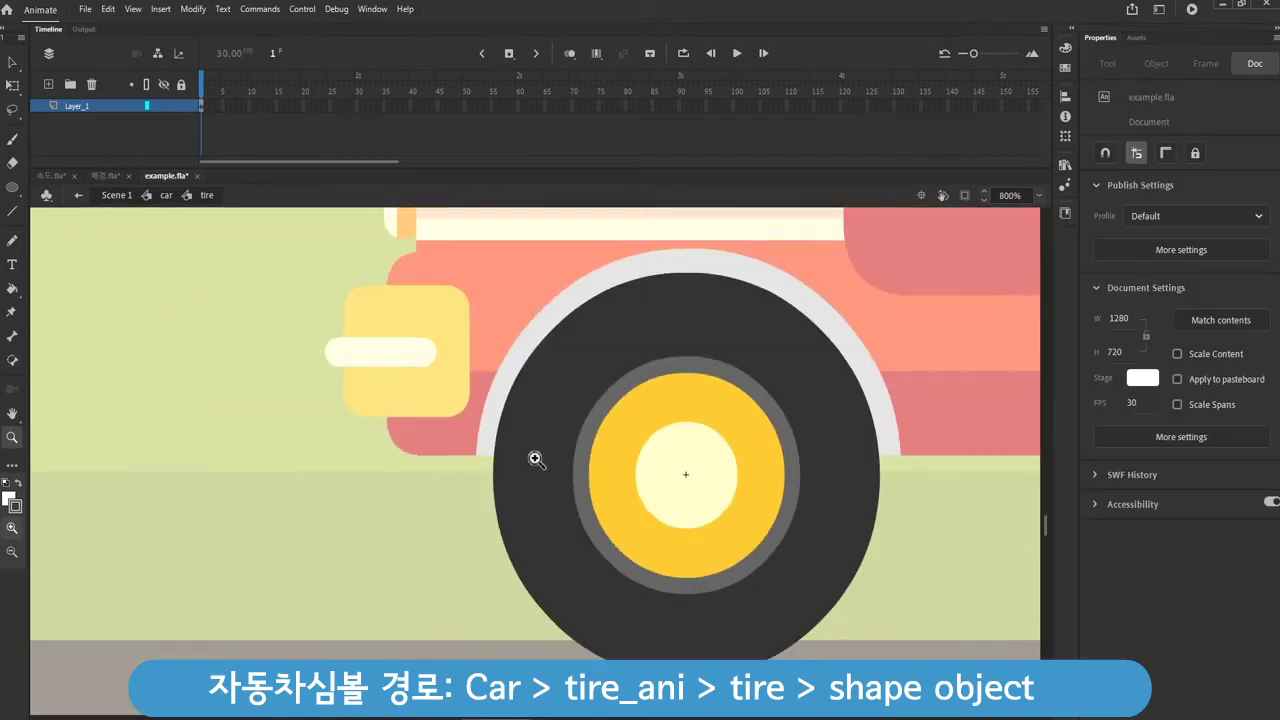
Inside the tire symbol, draw three curved grey lines on the black rubber beside the hub
left_click_drag(466, 388, 466, 553)
key("v")
left_click_drag(430, 470, 421, 470)
left_click_drag(466, 553, 487, 555)
left_click_drag(449, 439, 457, 434)
key("ctrl+z")
left_click_drag(449, 480, 444, 480)
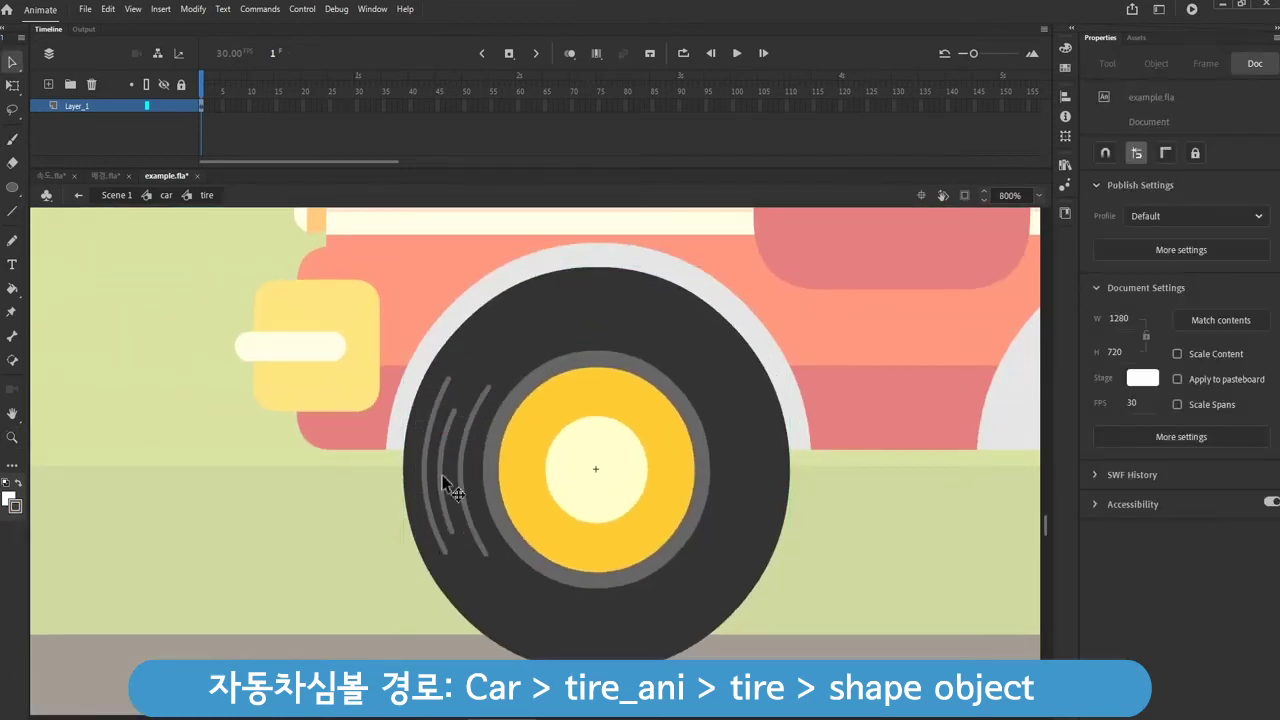
left_click_drag(493, 569, 490, 557)
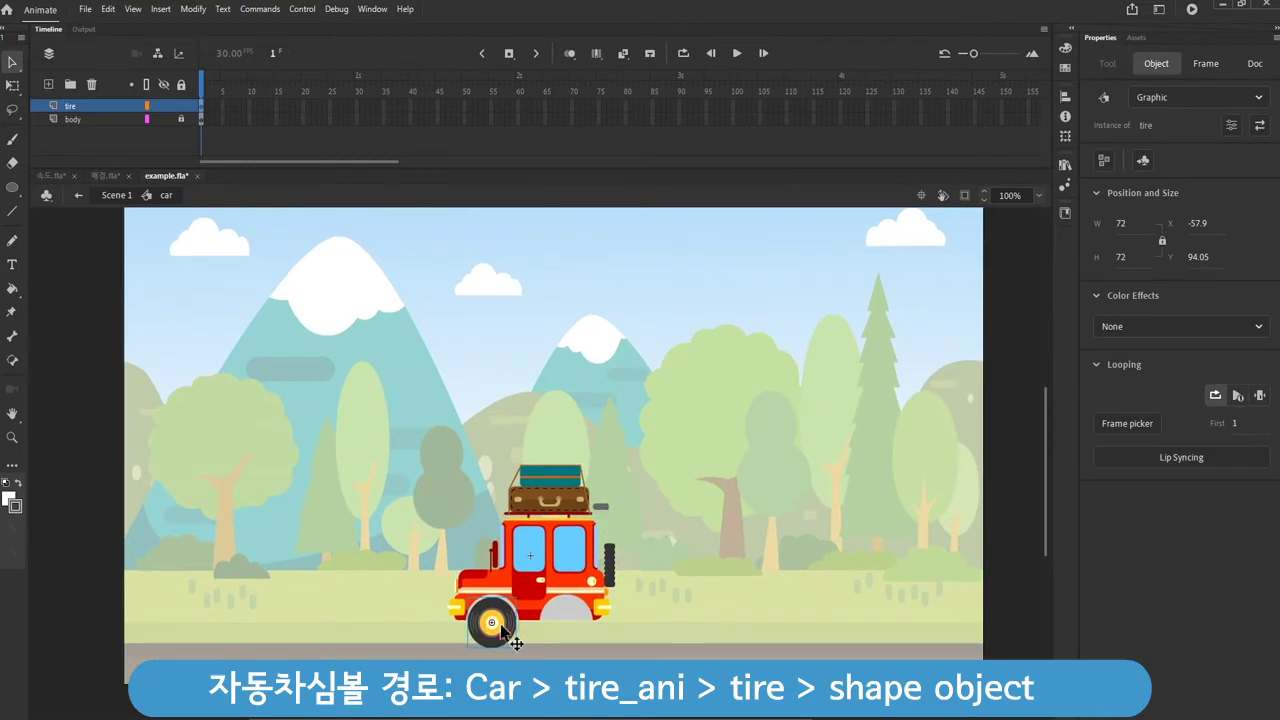
Convert the front wheel's tire instance in the car symbol to a graphic symbol named tire_ani
left_click(491, 625)
key("F8")
type("tire_ani")
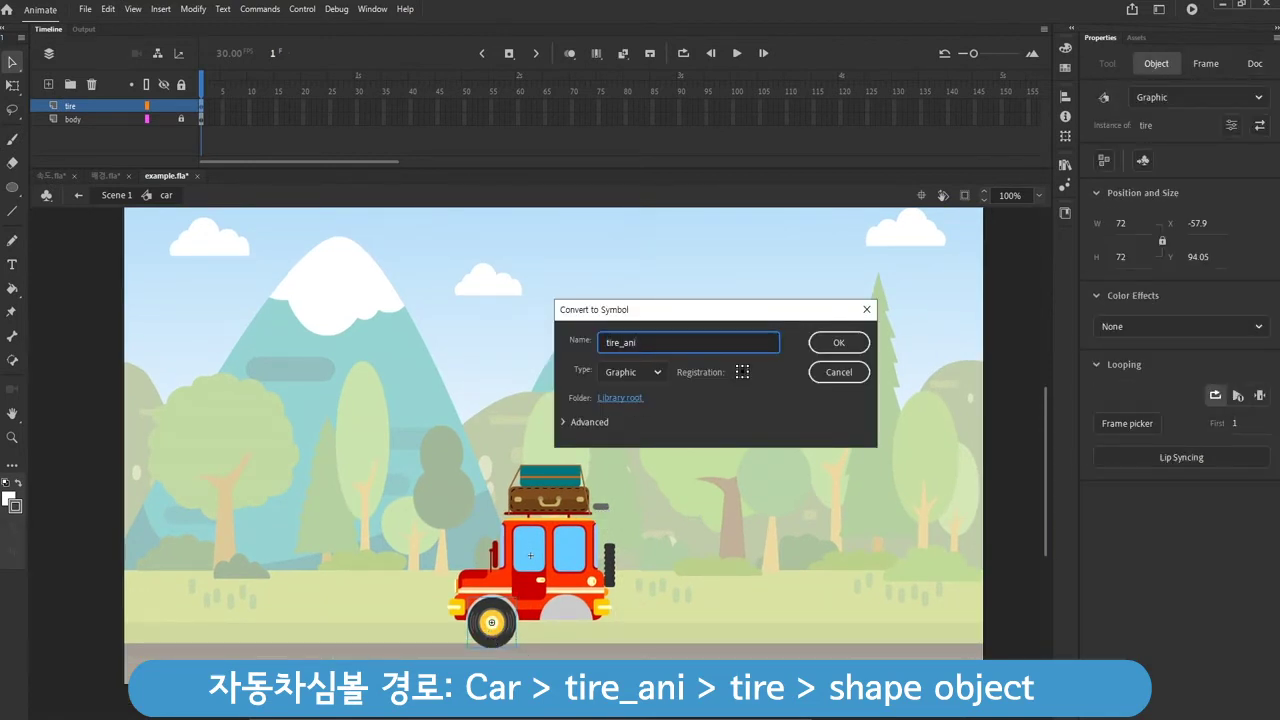
key("Return")
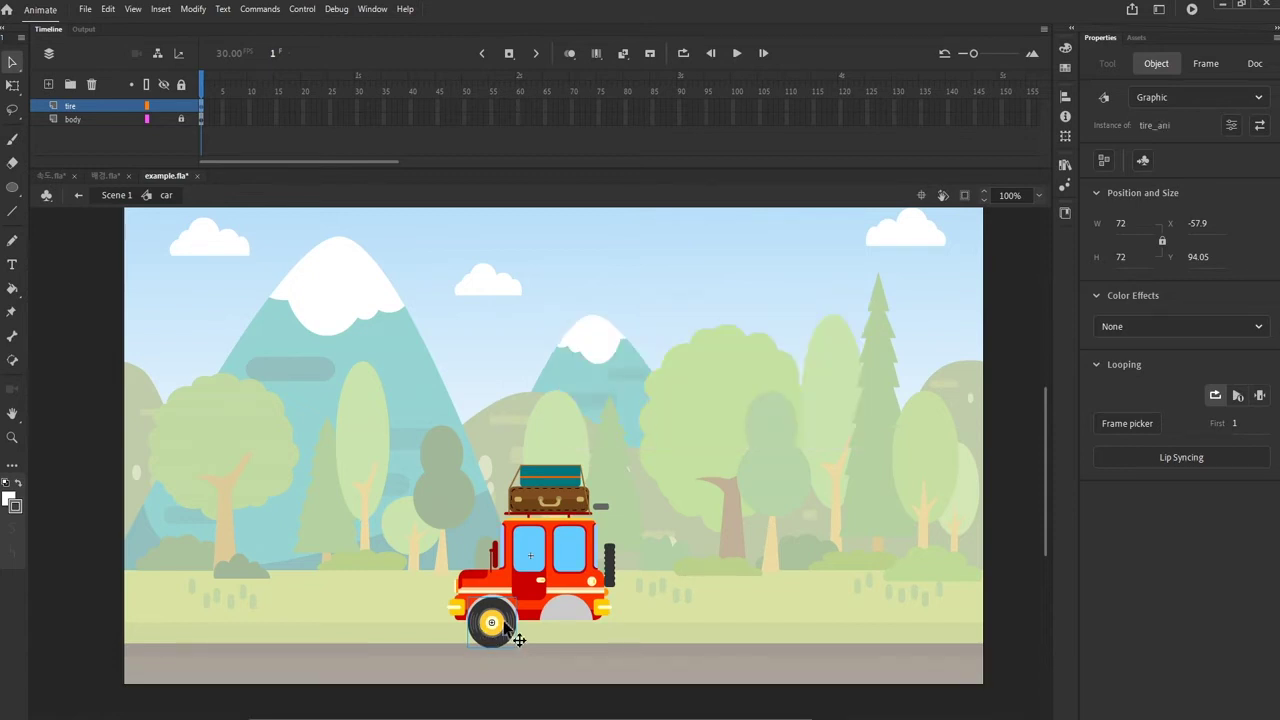
Inside the tire_ani symbol, insert a keyframe at frame 20 and create a classic tween across its layer
double_click(500, 630)
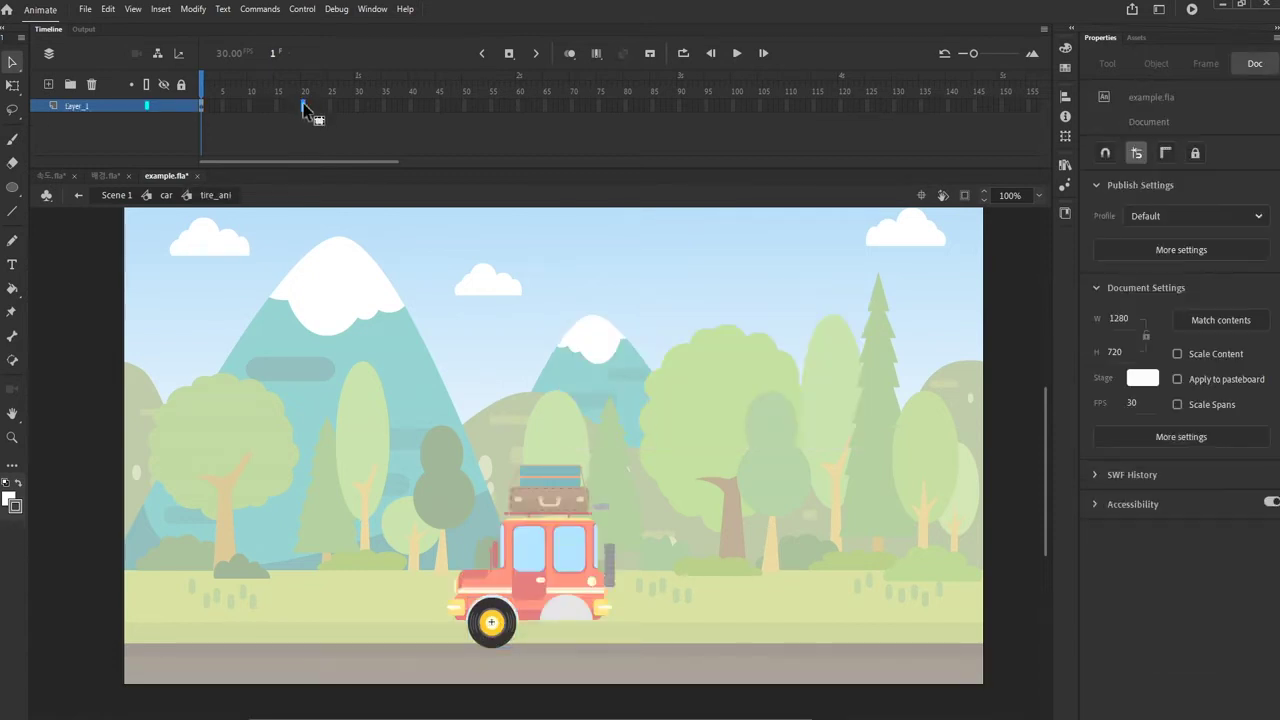
left_click(305, 106)
key("F6")
right_click(272, 108)
left_click(300, 118)
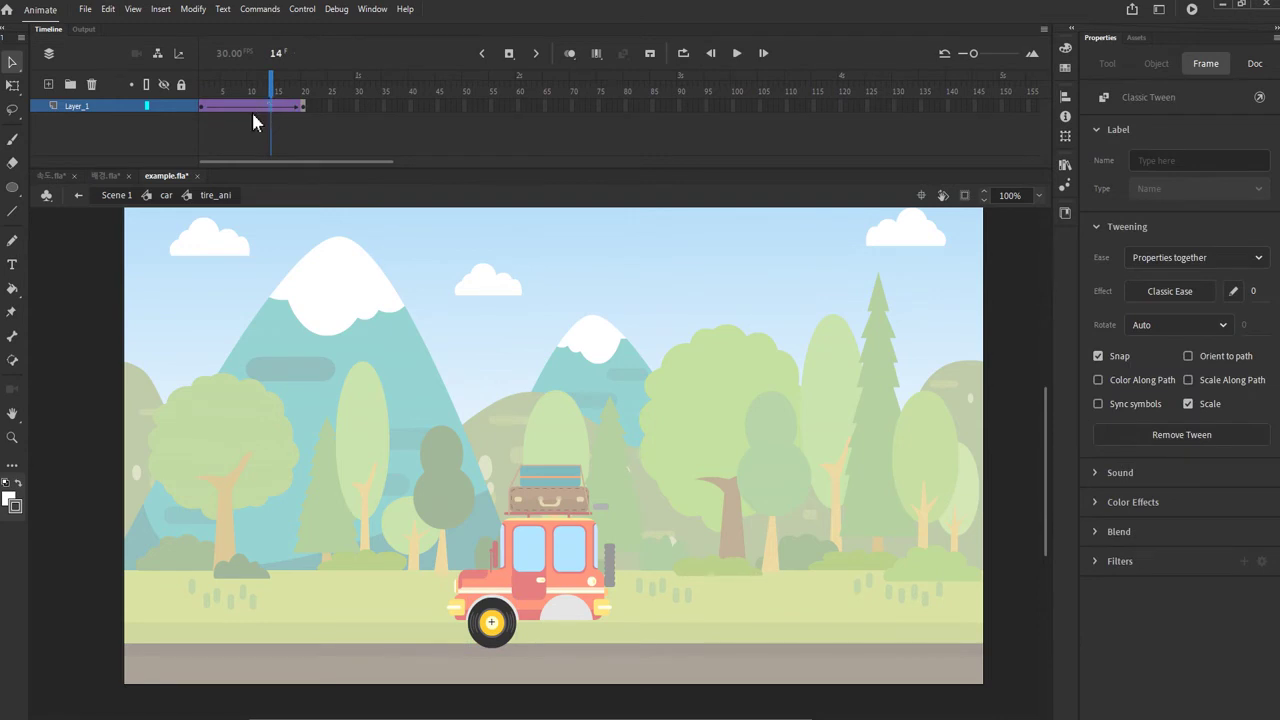
Set the wheel tween to rotate counter clockwise 2 times and play it back
left_click(251, 106)
left_click(1143, 328)
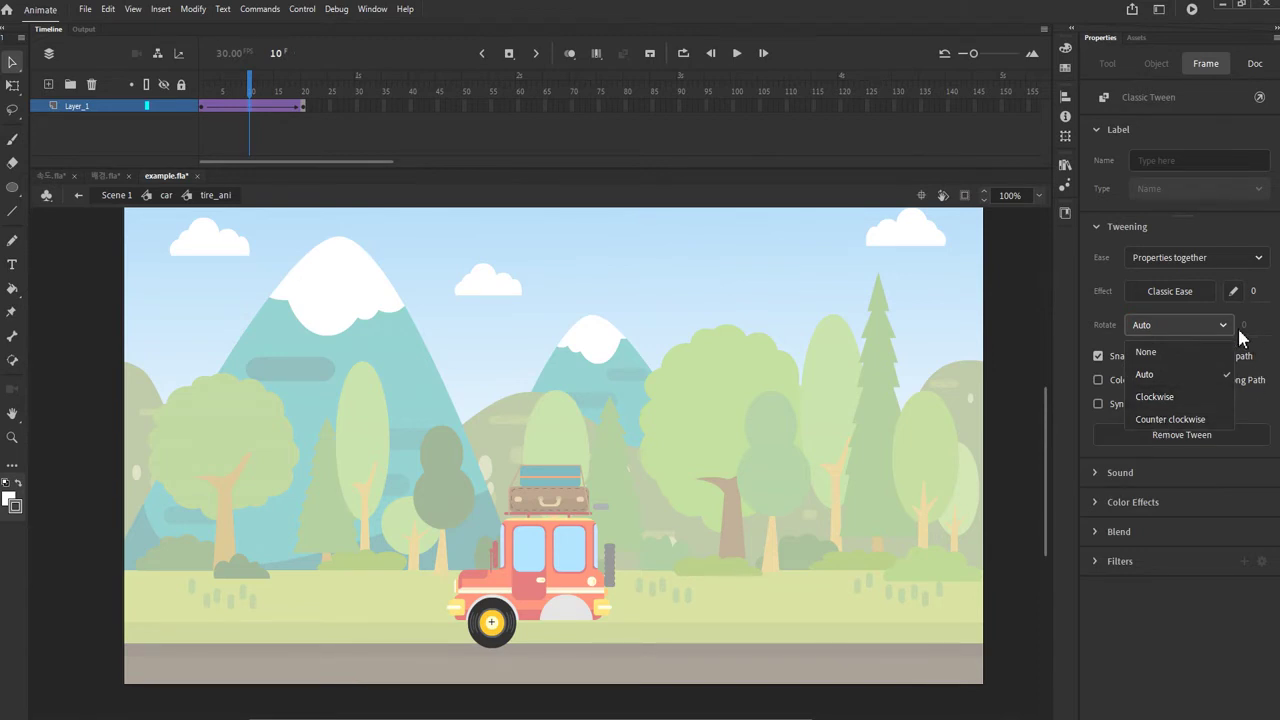
left_click(1170, 420)
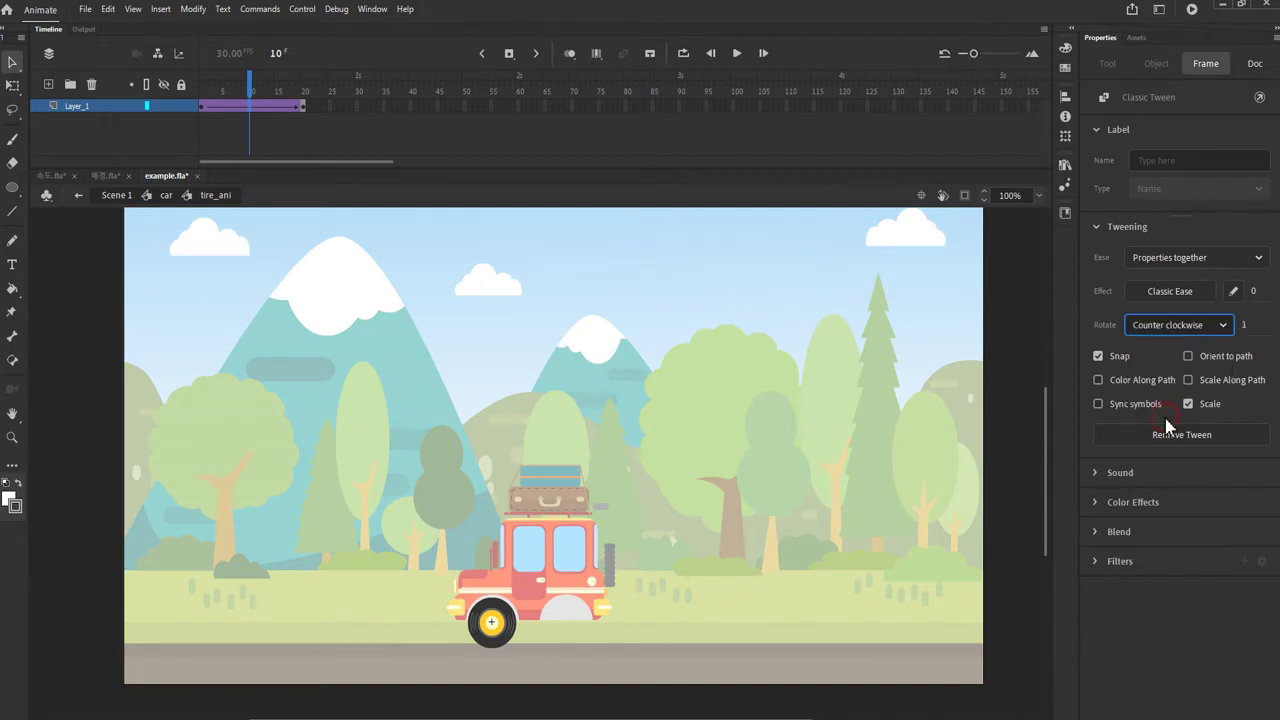
left_click(1246, 325)
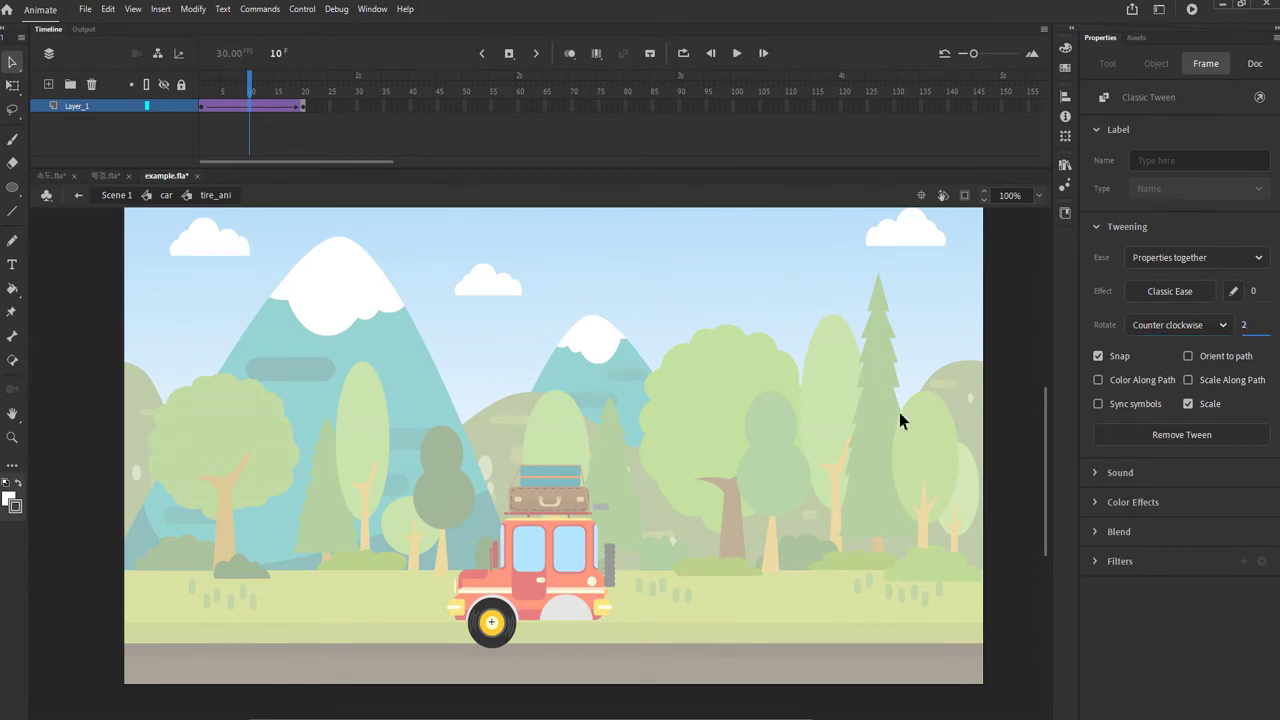
key("Return")
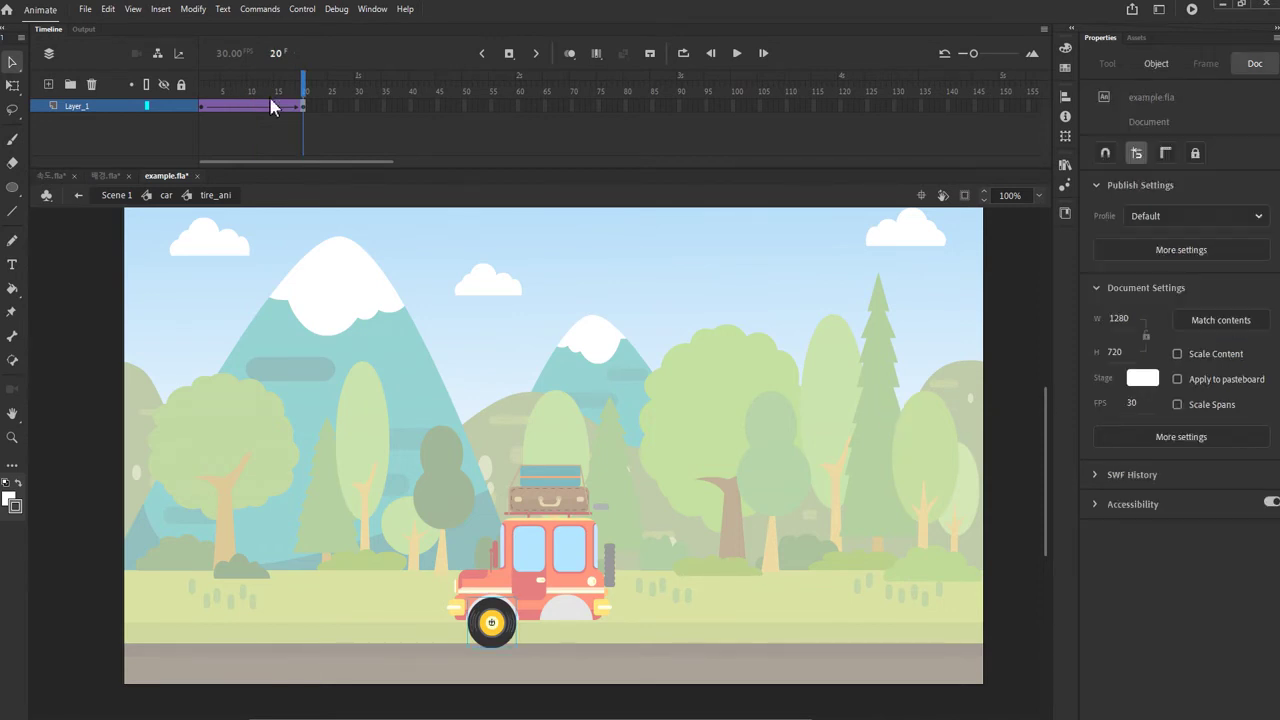
In the car symbol, extend the tire and body layers to frame 20 and duplicate the animated front wheel onto the rear axle
left_click(166, 196)
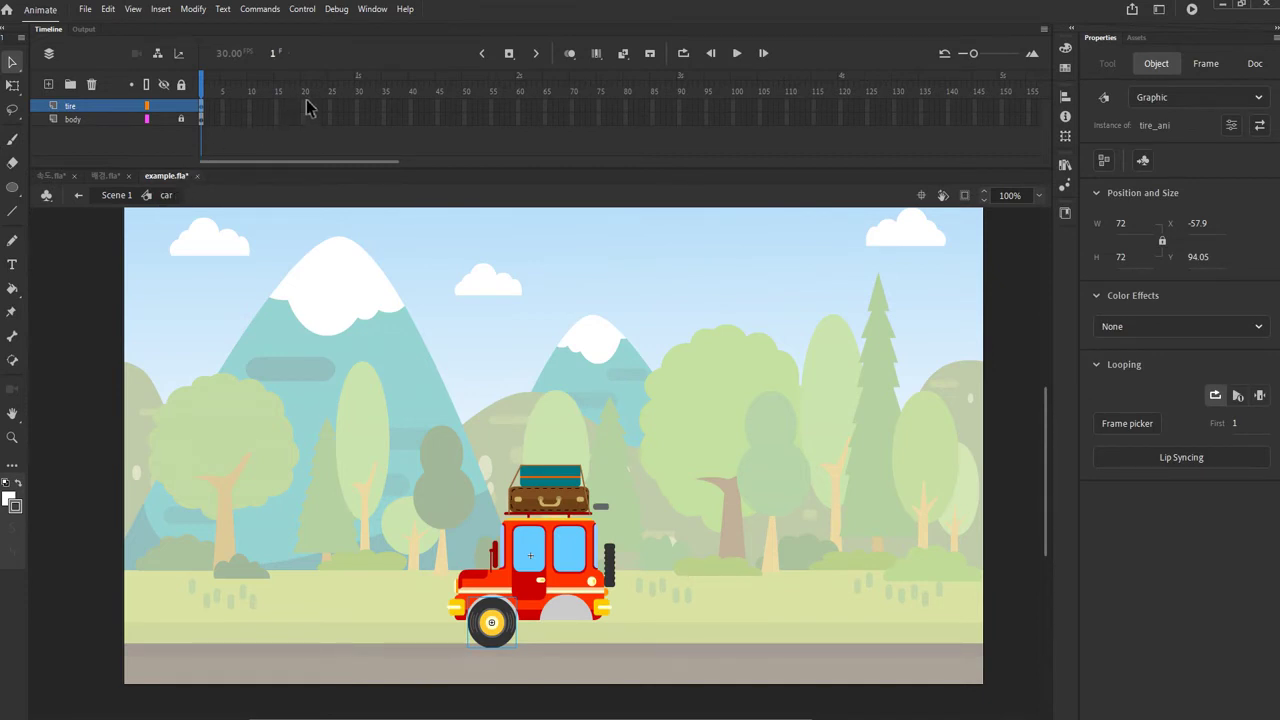
left_click_drag(305, 110, 306, 150)
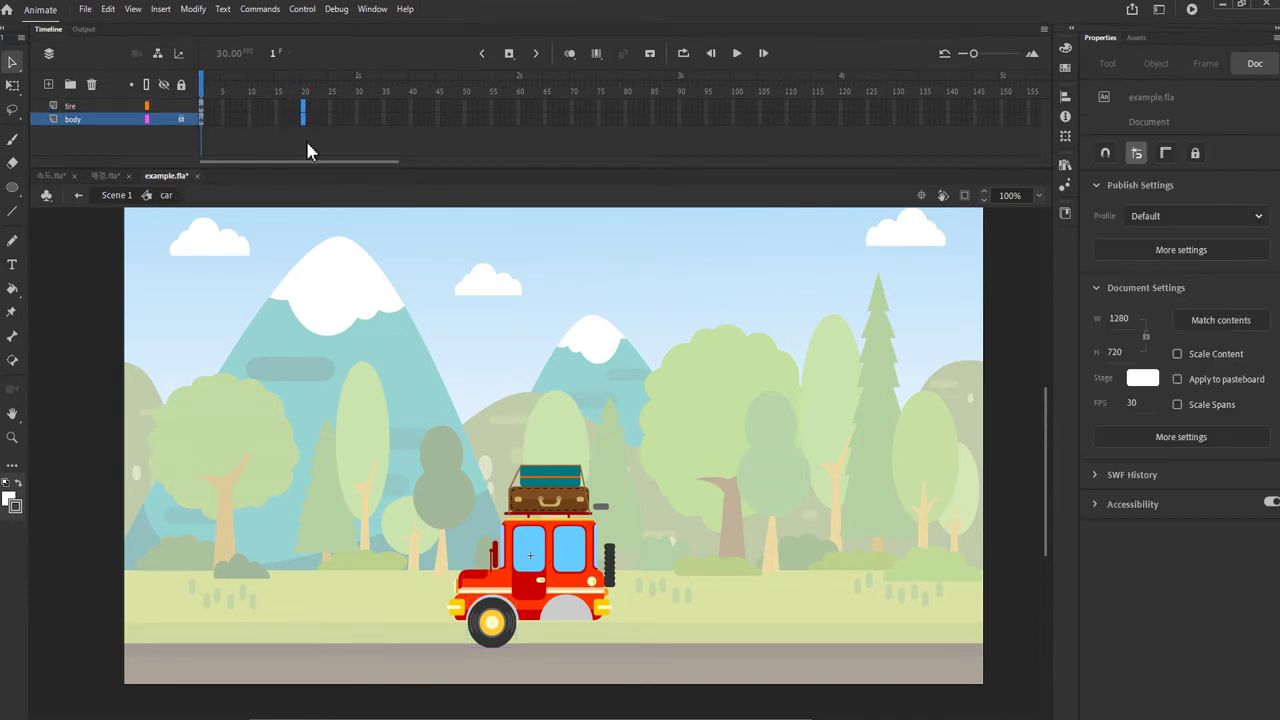
key("F5")
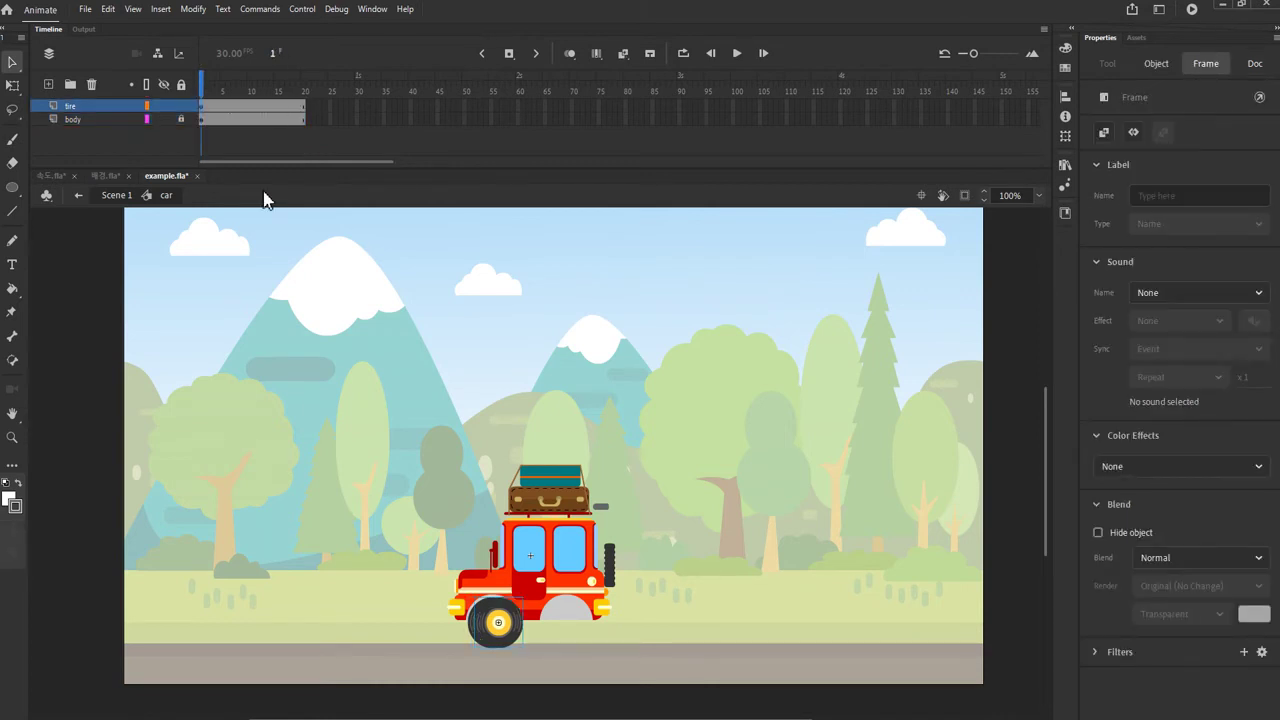
key("Return")
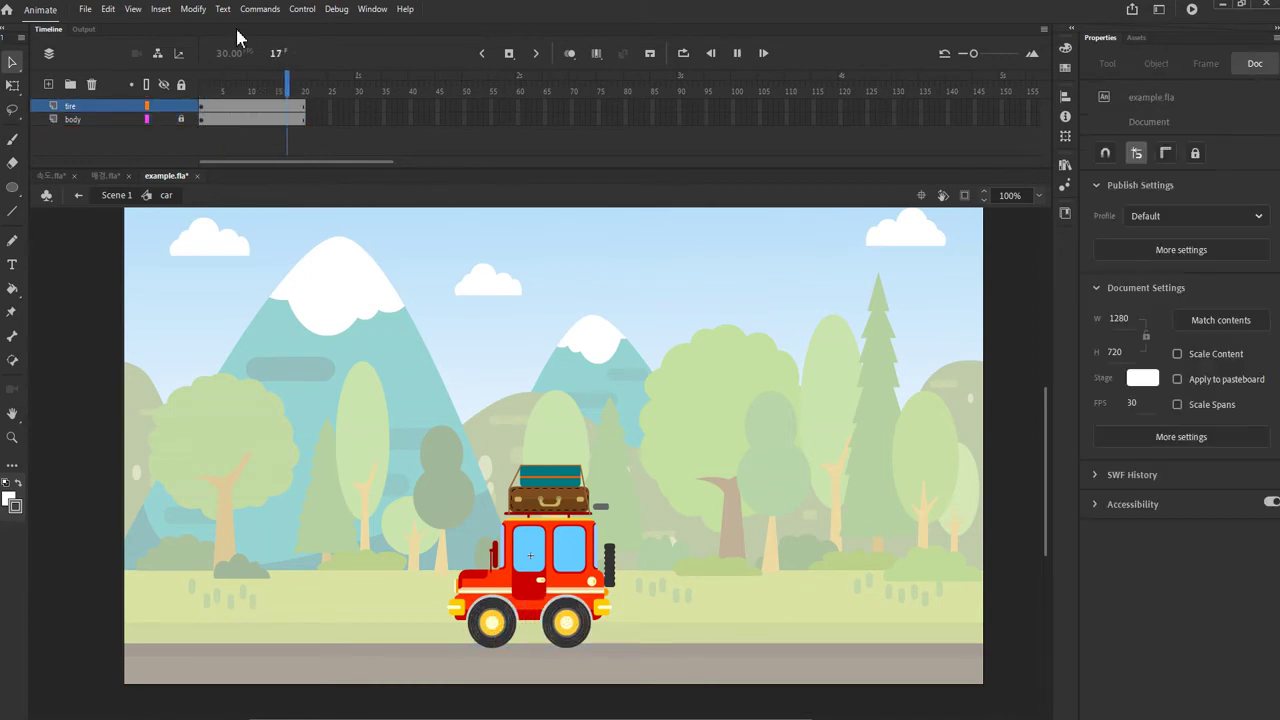
In Scene 1, extend the car and bg layers to frame 150 and create a classic tween on the car layer ending in a keyframe
left_click(116, 196)
left_click_drag(1003, 106, 1003, 120)
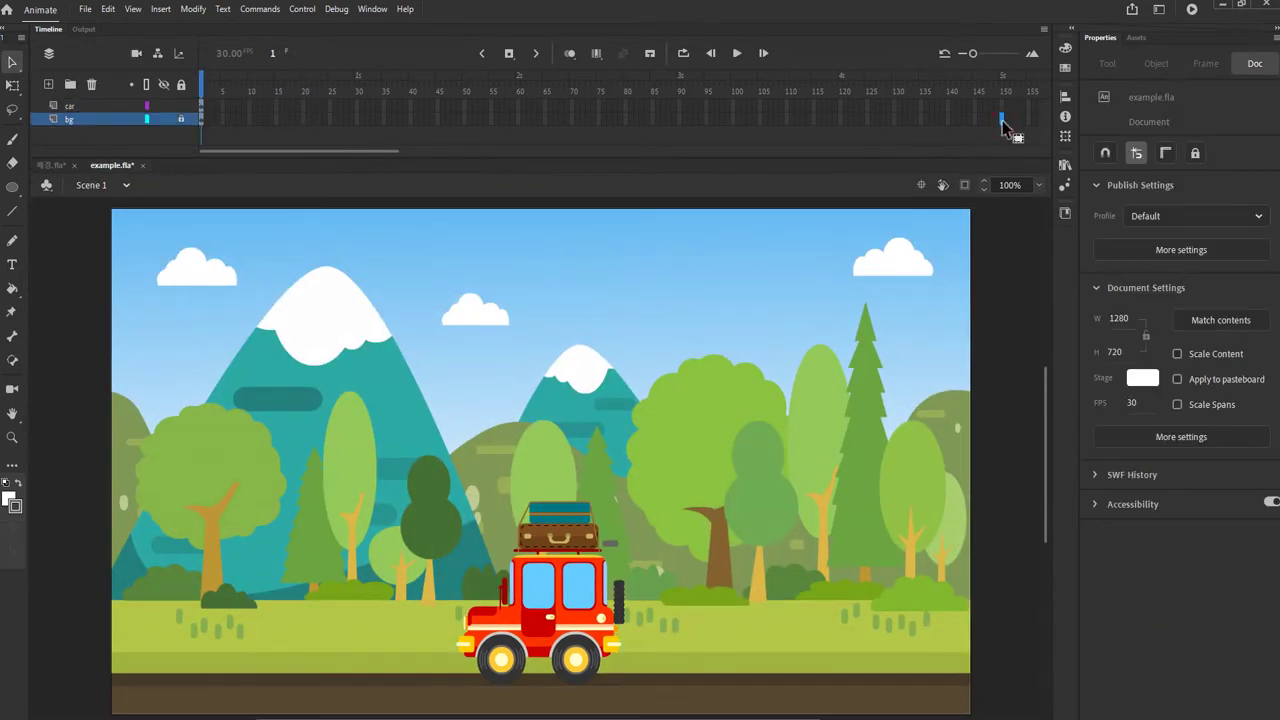
key("F5")
right_click(590, 106)
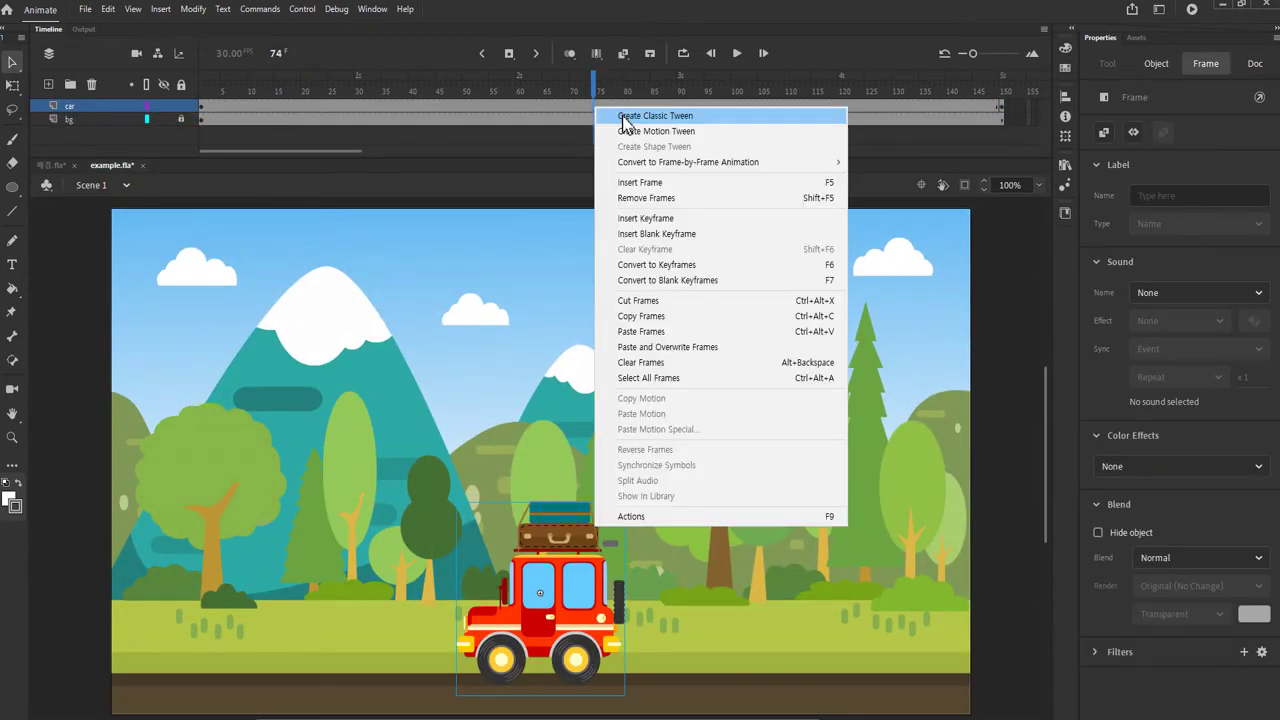
left_click(615, 117)
At frame 1, move the car off the stage past its right edge, to about X 1436.5
left_click(205, 106)
left_click(1041, 186)
left_click(1055, 277)
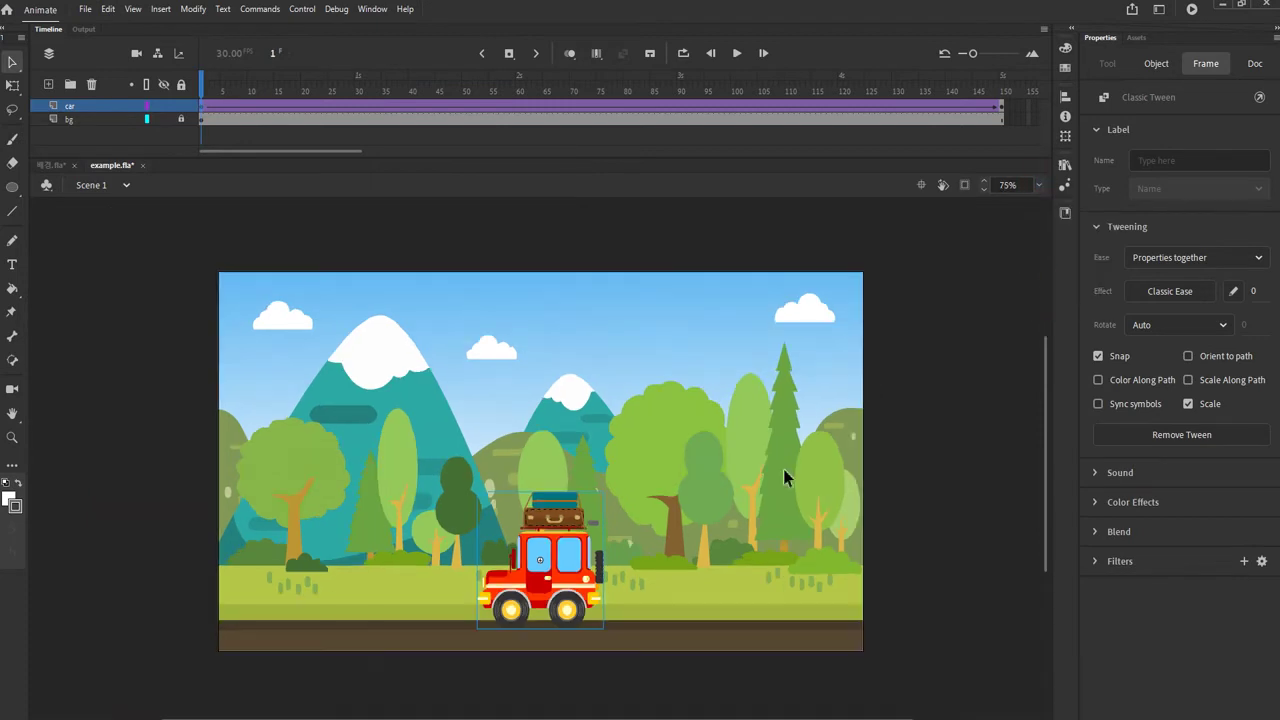
left_click_drag(560, 565, 935, 560)
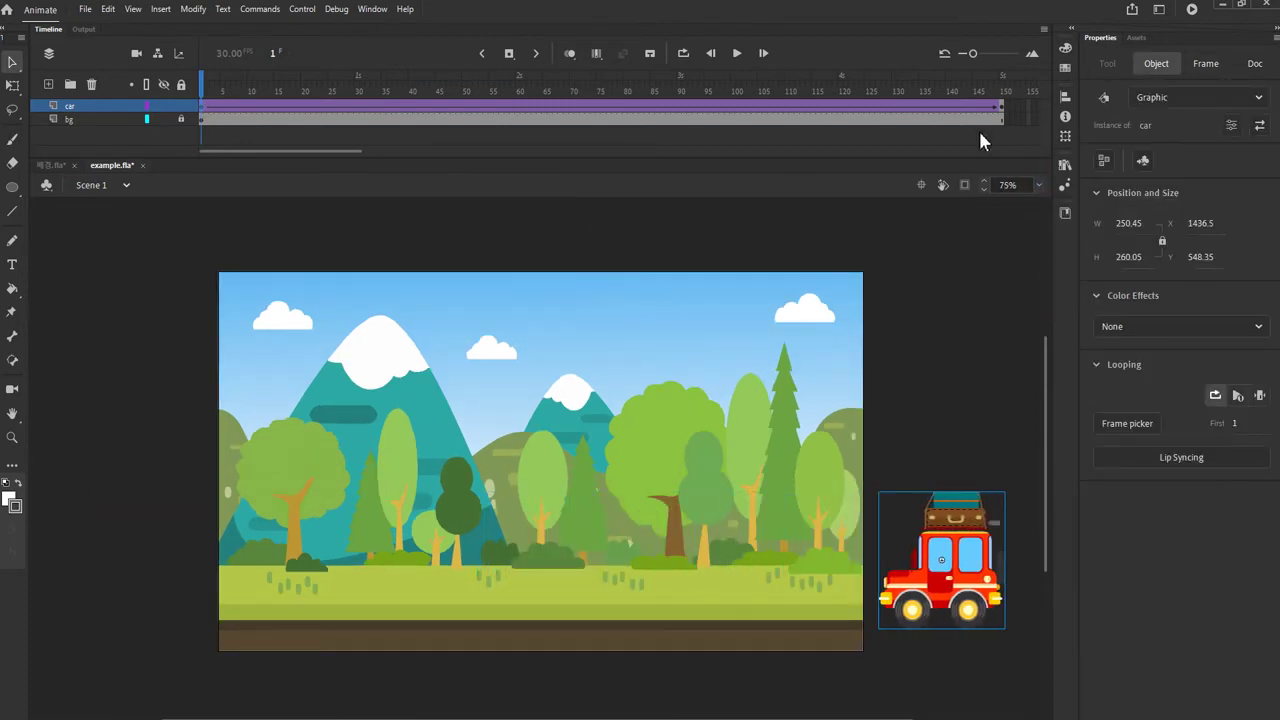
At the frame 150 keyframe, move the car horizontally across the scene until it is off the stage past the left edge
left_click(1002, 106)
key("shift+Left")
key("shift+Left")
key("shift+Left")
key("shift+Left")
key("shift+Left")
key("shift+Left")
key("shift+Left")
key("shift+Left")
key("shift+Left")
key("shift+Left")
key("shift+Left")
key("shift+Left")
key("shift+Left")
key("shift+Left")
key("shift+Left")
key("shift+Left")
key("shift+Left")
key("shift+Left")
key("shift+Left")
key("shift+Left")
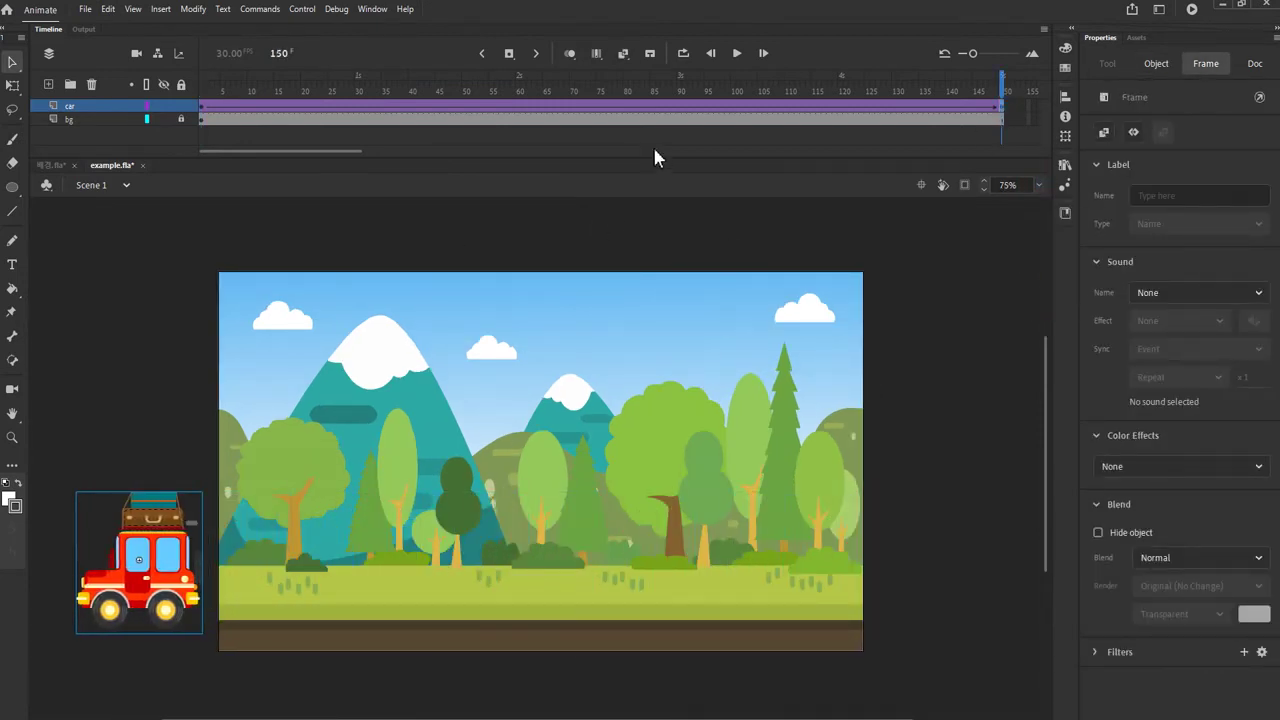
Apply the Cubic Ease-In-Out effect to the car's classic tween and test the resulting movement
left_click(641, 106)
left_click(1168, 291)
left_click(854, 412)
left_click(941, 352)
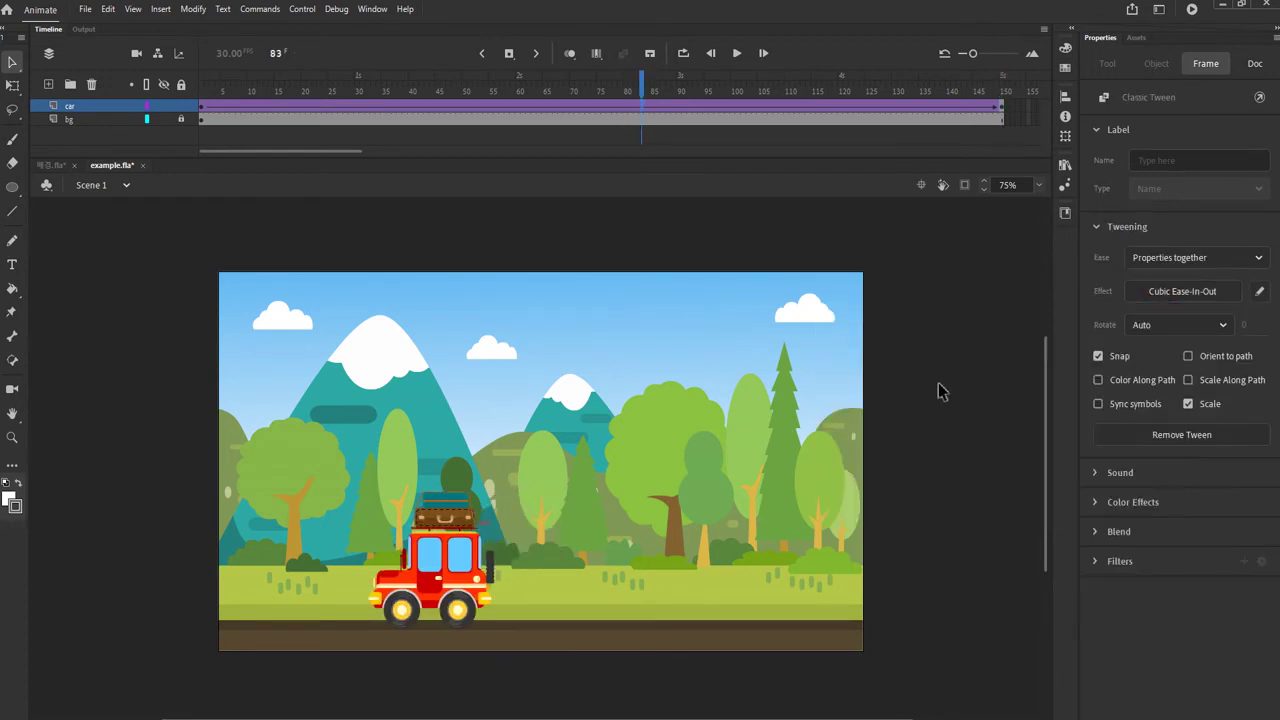
key("Return")
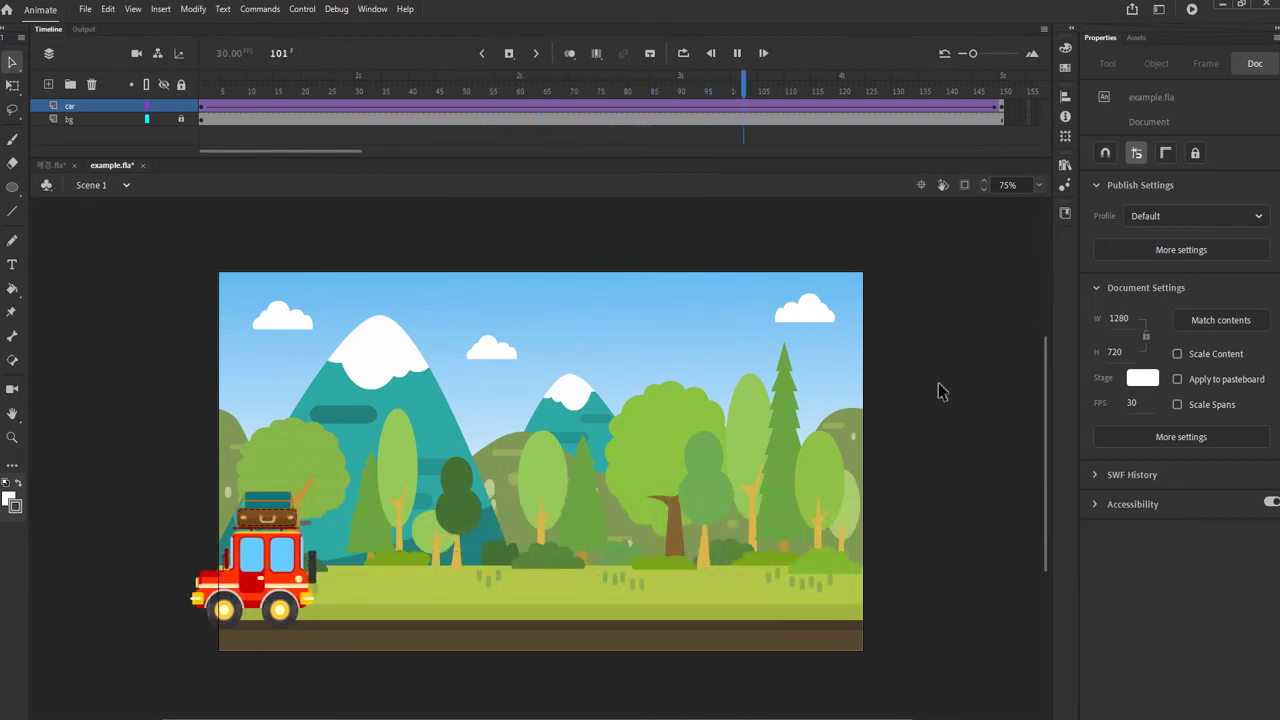
key("ctrl+Return")
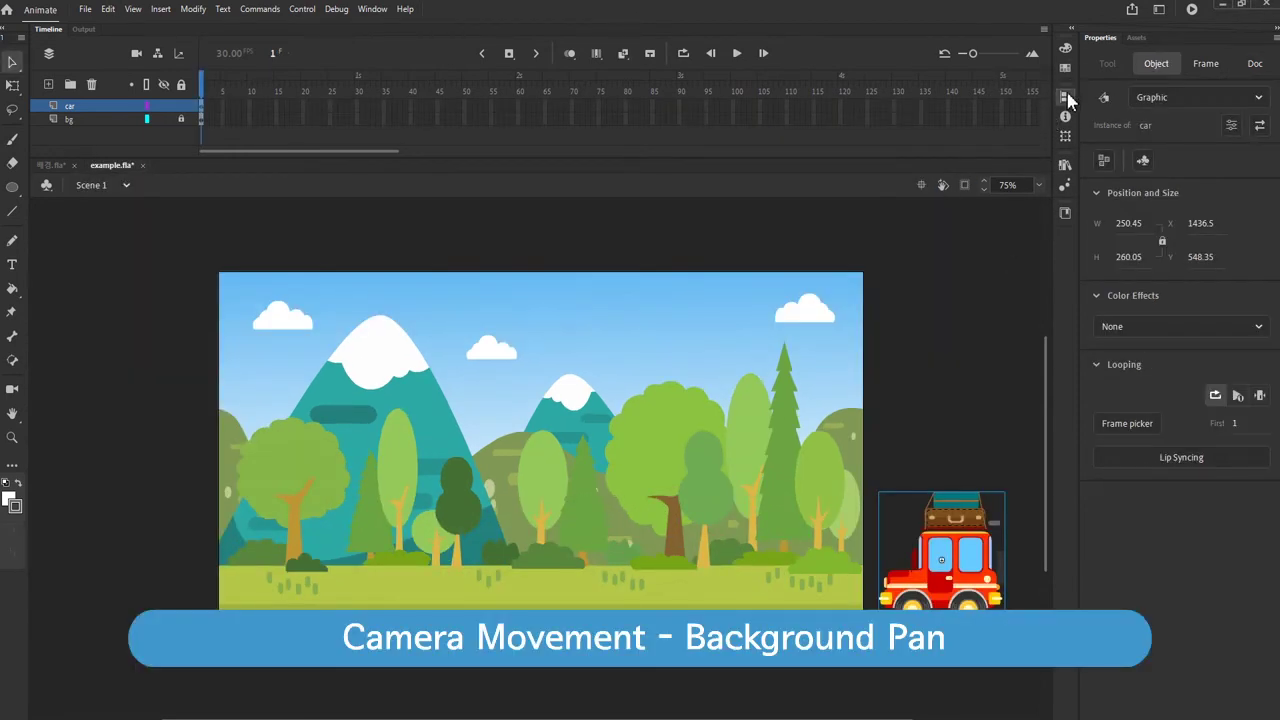
Align the car to the horizontal center of the stage
left_click(1066, 97)
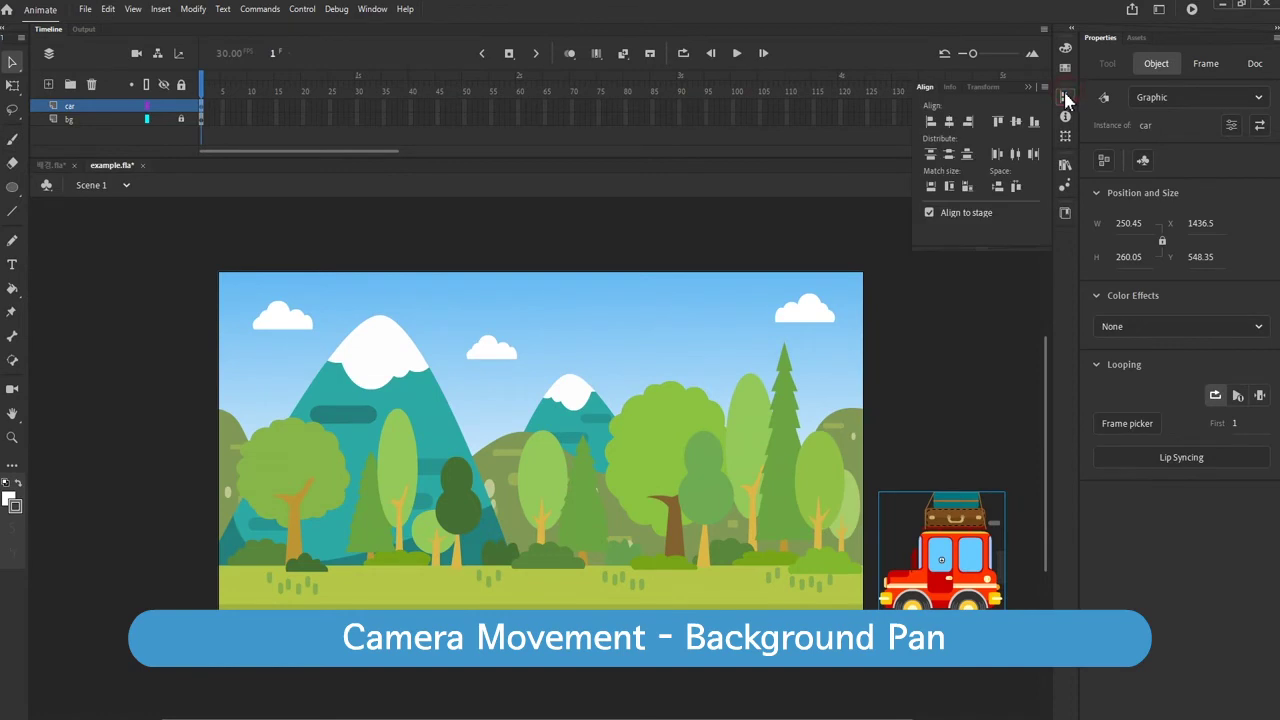
left_click(951, 127)
left_click(634, 410)
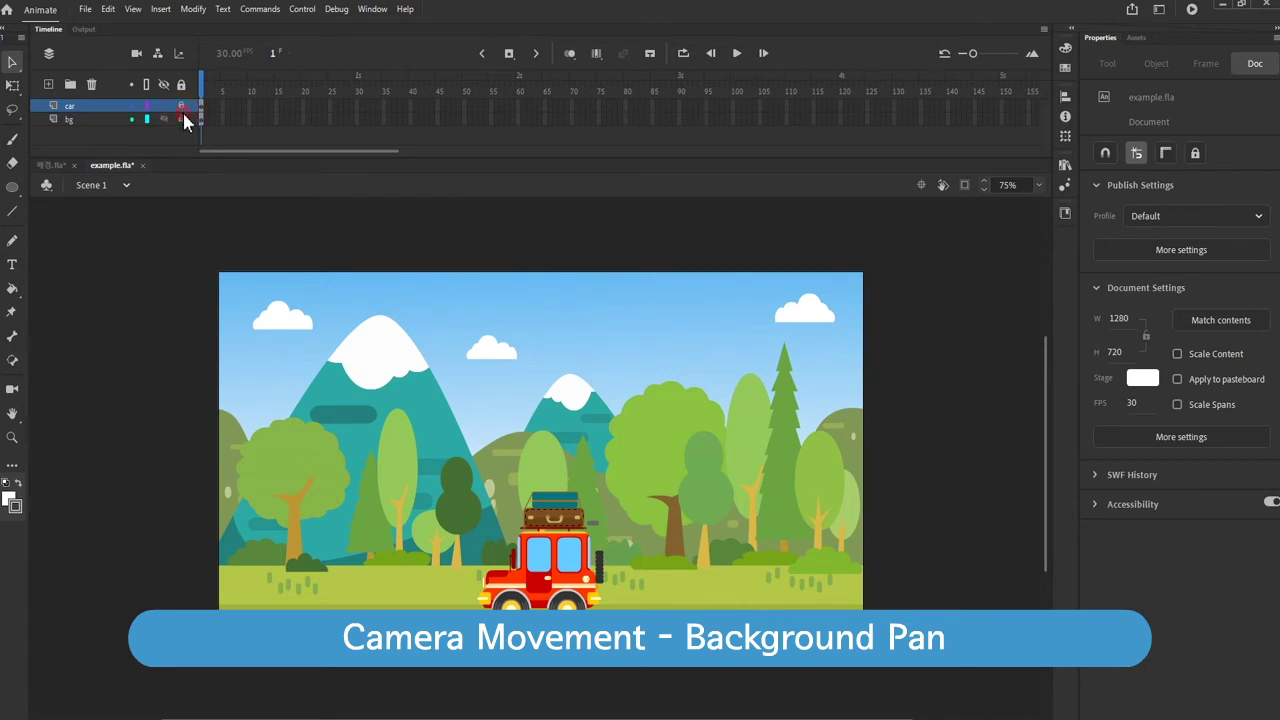
Convert the background group to a graphic symbol named bg
left_click(458, 388)
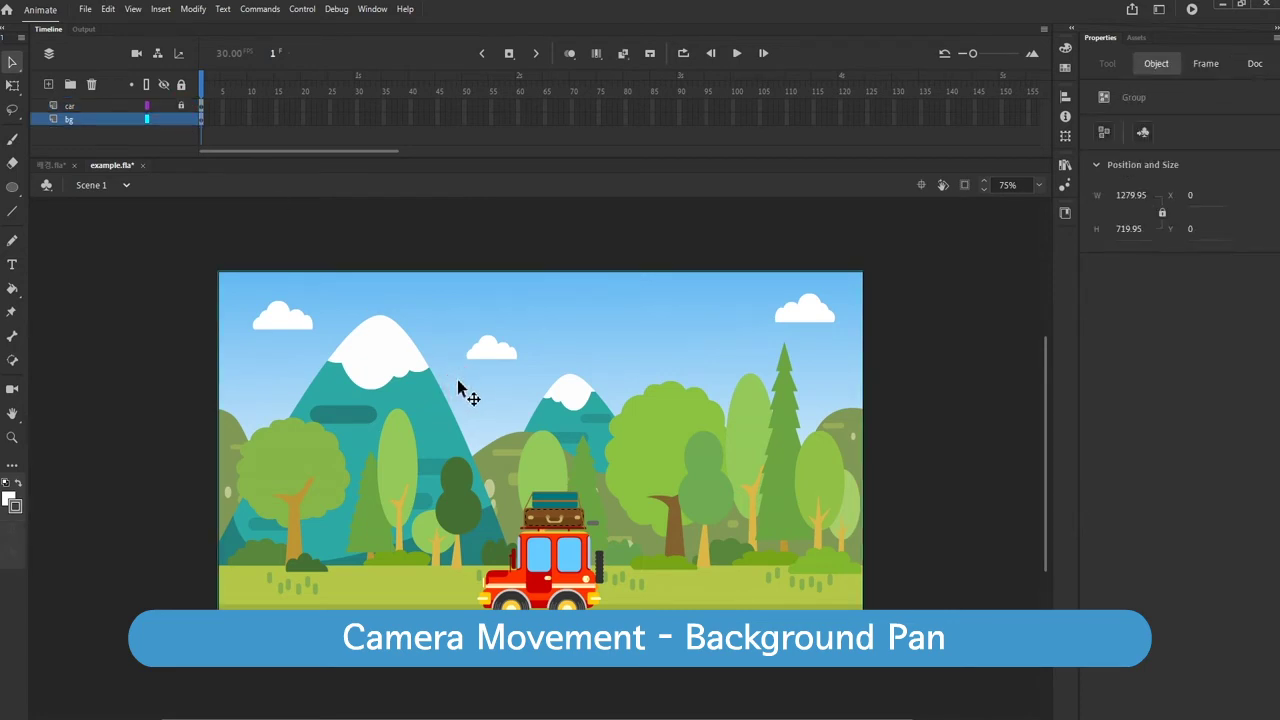
key("F8")
type("bg")
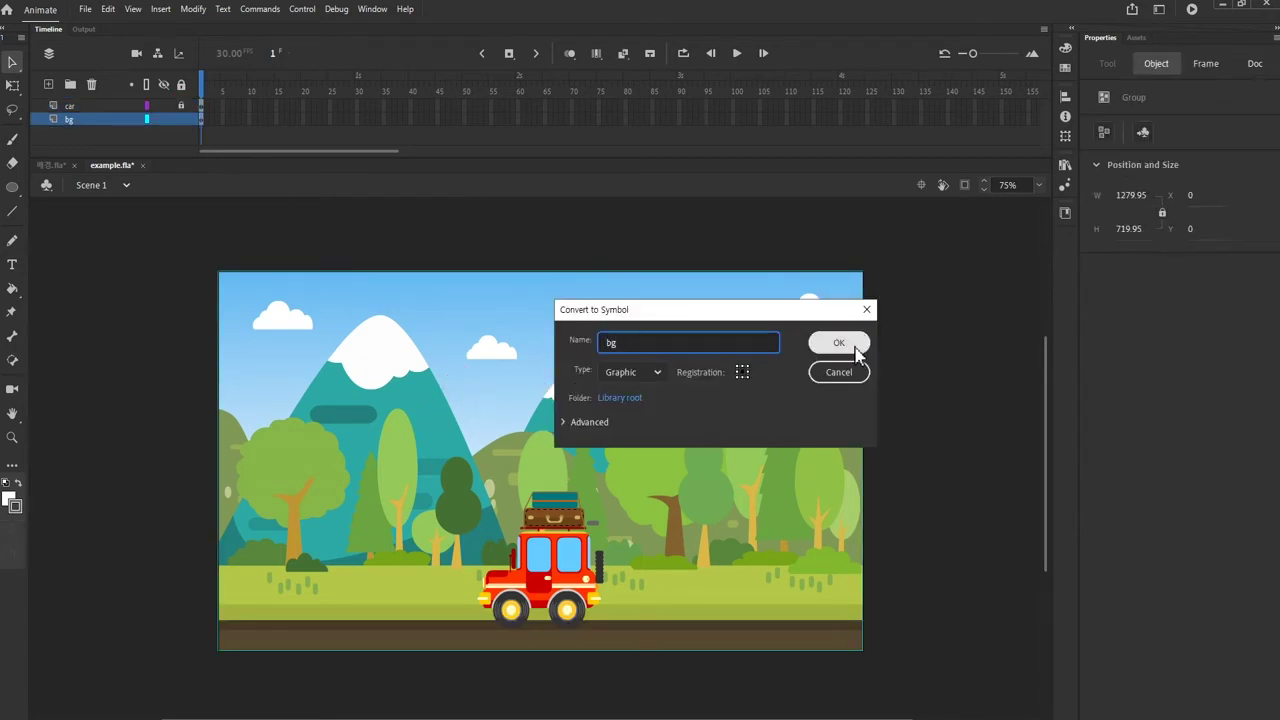
left_click(839, 343)
Inside the bg symbol, duplicate the background group and move the copy horizontally to the right side of the original
double_click(586, 394)
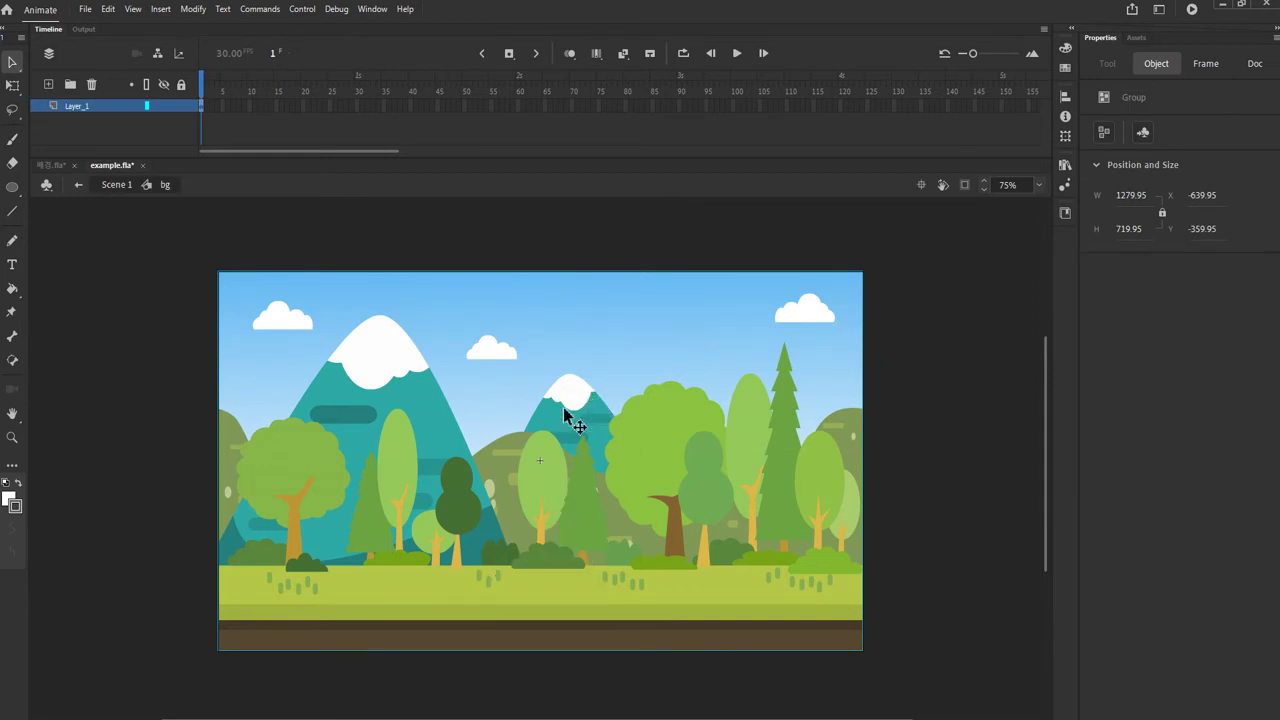
key("ctrl+d")
key("shift+Right")
key("shift+Right")
key("shift+Right")
key("shift+Right")
key("shift+Right")
key("shift+Right")
key("shift+Right")
key("shift+Right")
key("shift+Right")
key("shift+Right")
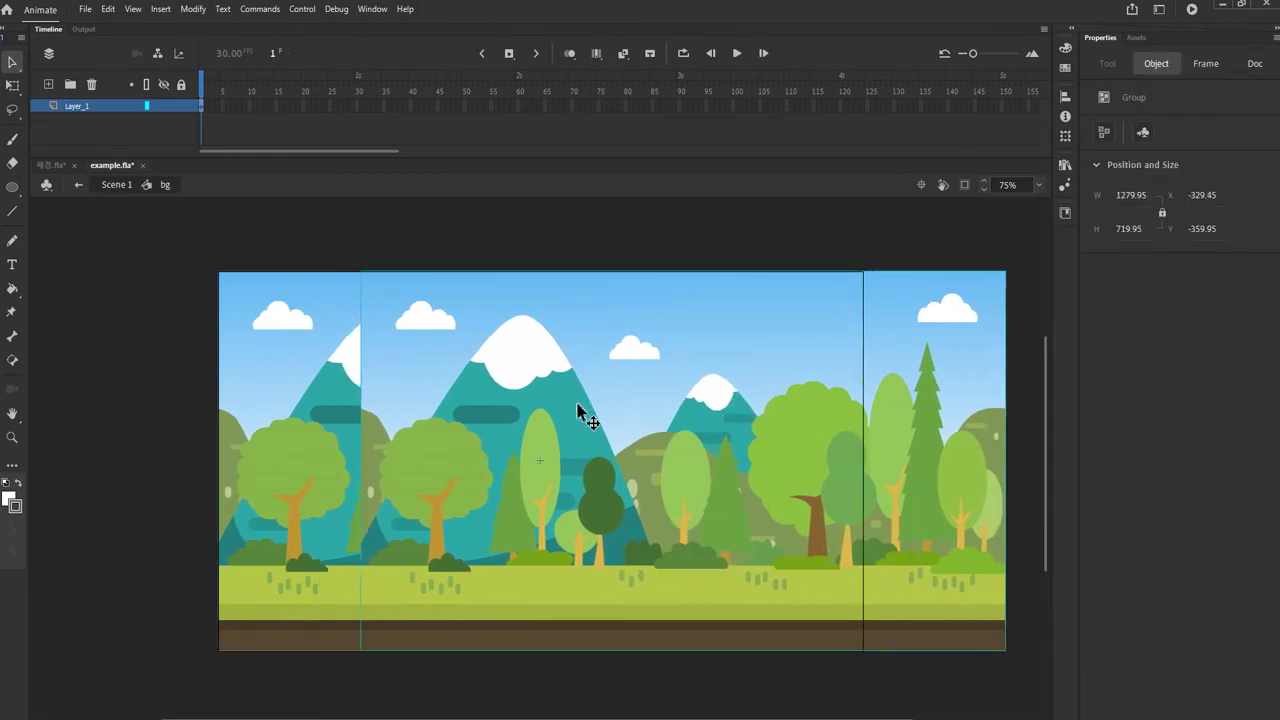
key("shift+Right")
key("shift+Right")
key("shift+Right")
key("shift+Right")
key("shift+Right")
key("shift+Right")
key("shift+Right")
key("shift+Right")
key("shift+Right")
key("shift+Right")
key("shift+Right")
key("shift+Right")
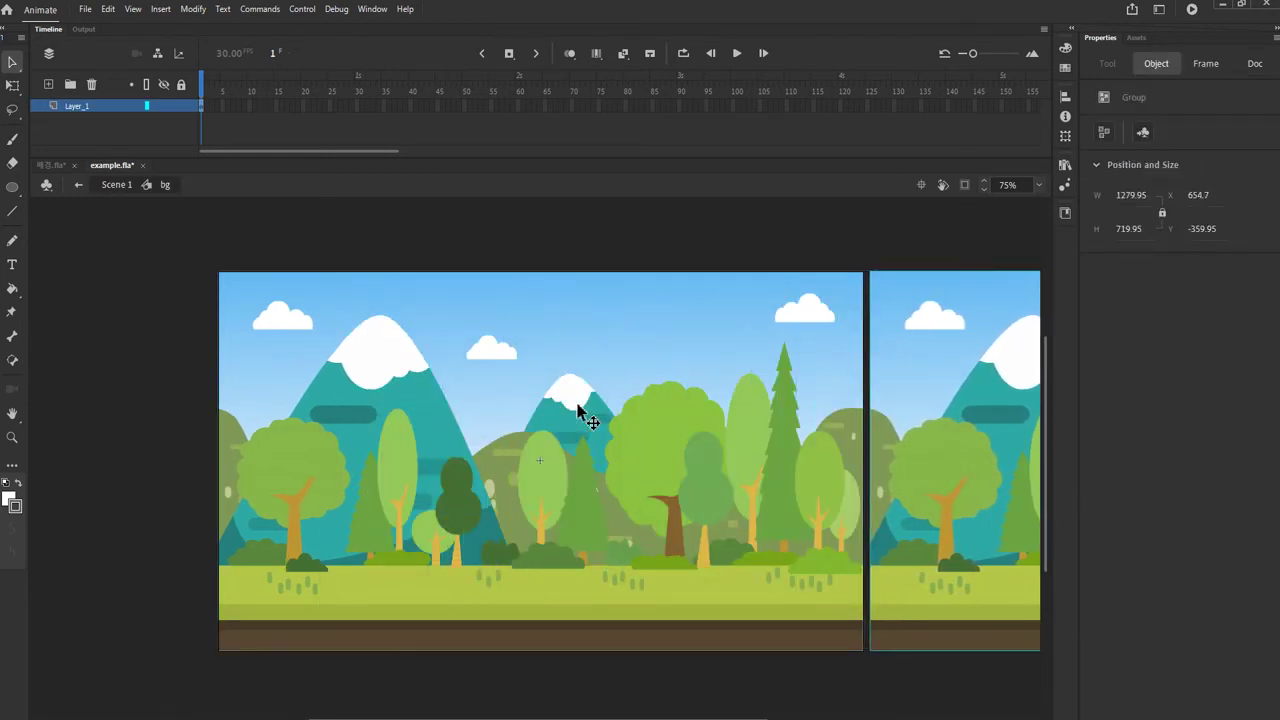
Nudge the background copy left until it sits flush against the original's right edge, at X 639.9, and inspect the seam
key("z")
left_click(859, 476)
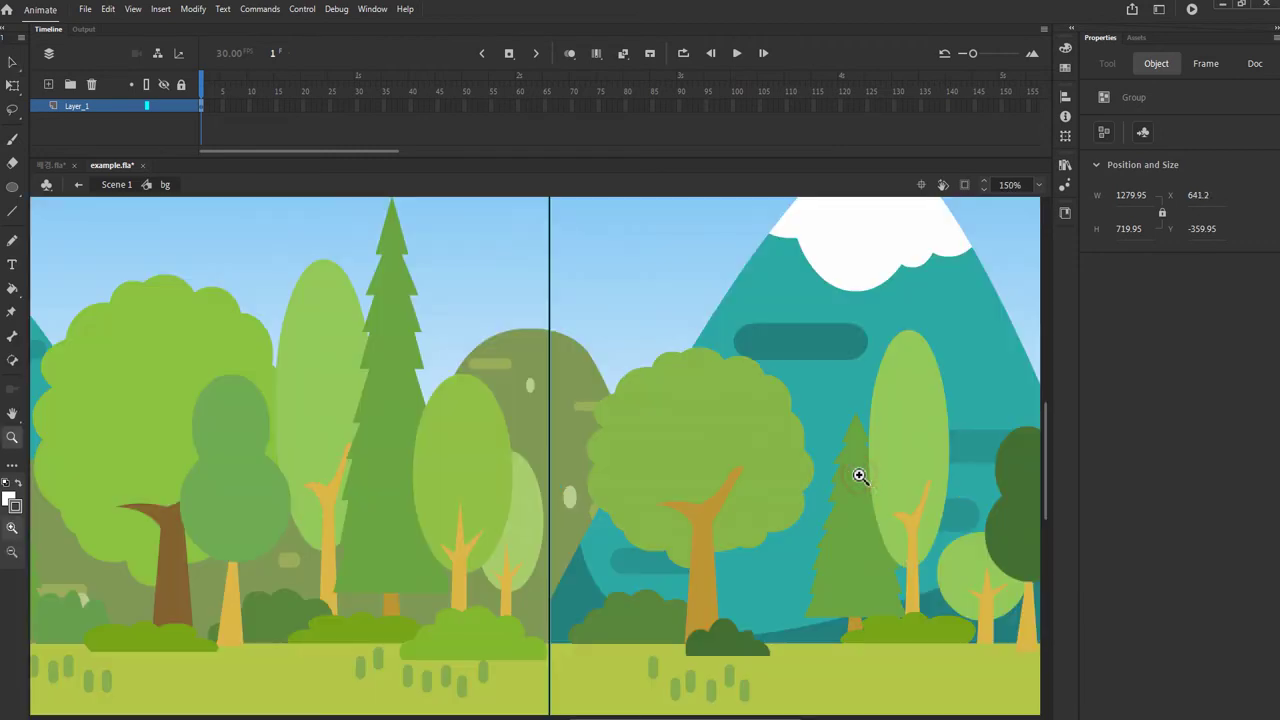
key("Left")
key("Left")
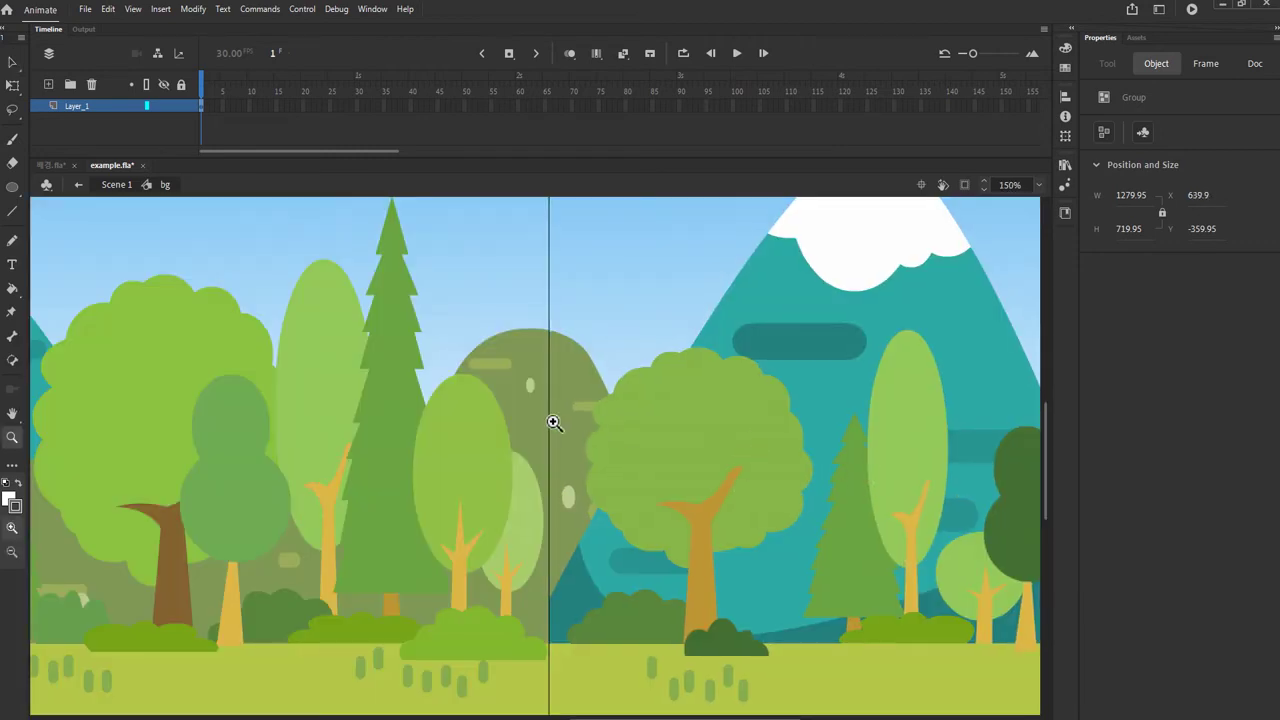
left_click(552, 420)
left_click(533, 347)
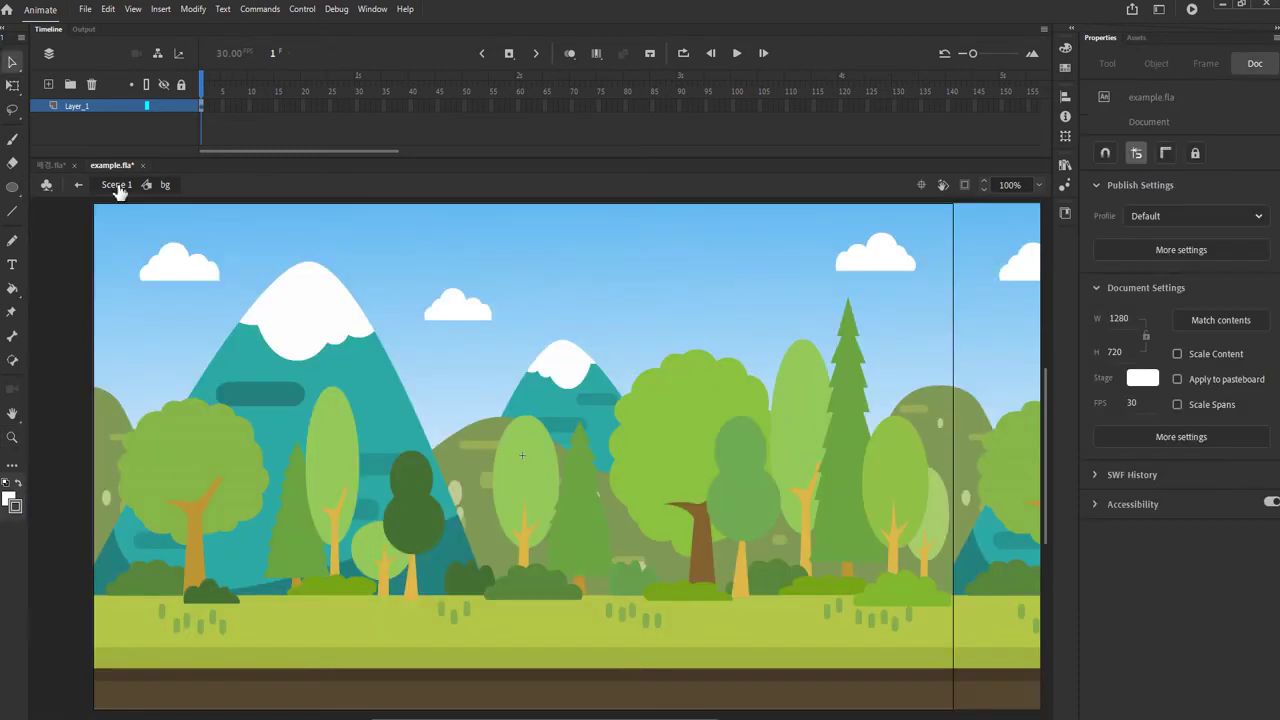
In Scene 1, insert a keyframe at frame 80 on the bg layer and create a classic tween before it
left_click(117, 187)
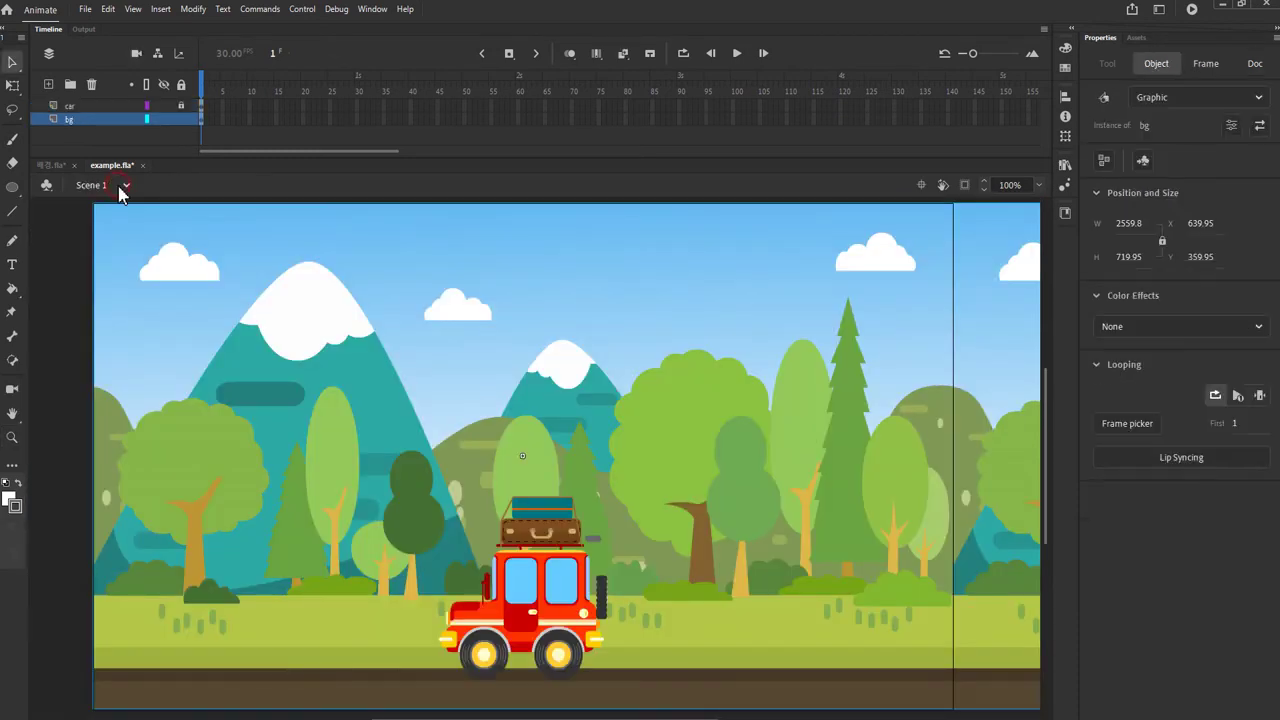
left_click(627, 120)
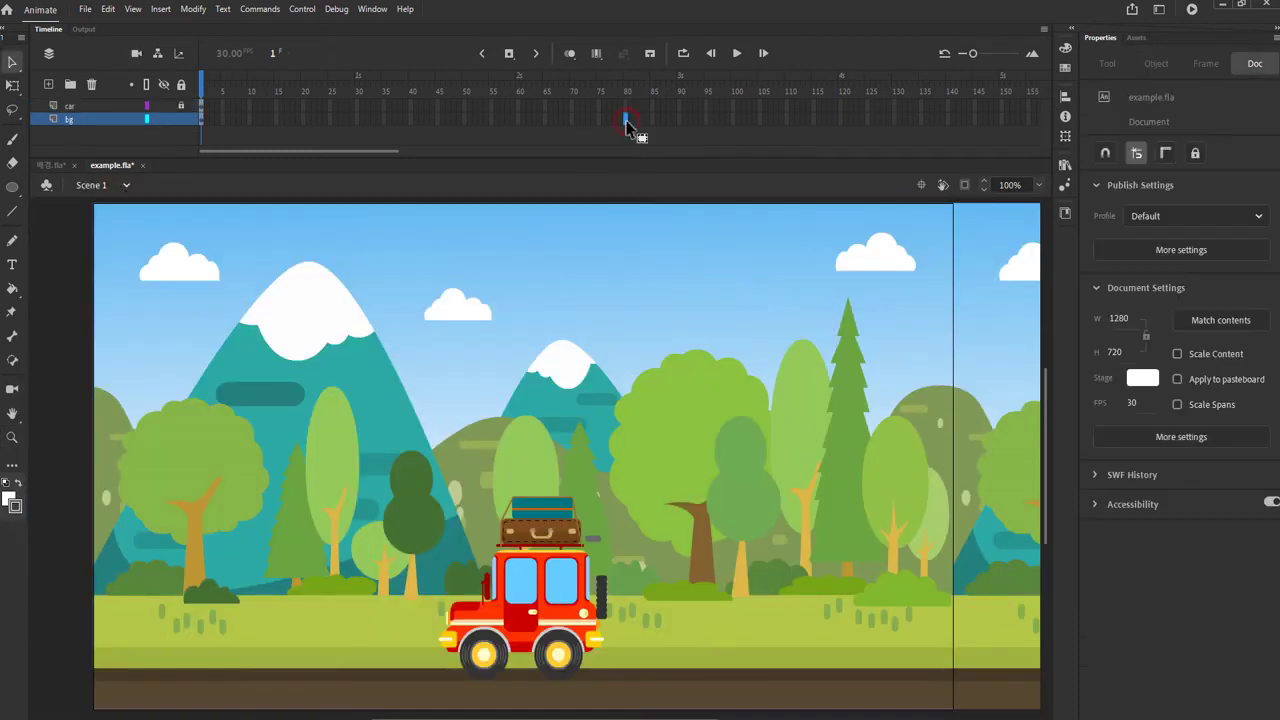
key("F6")
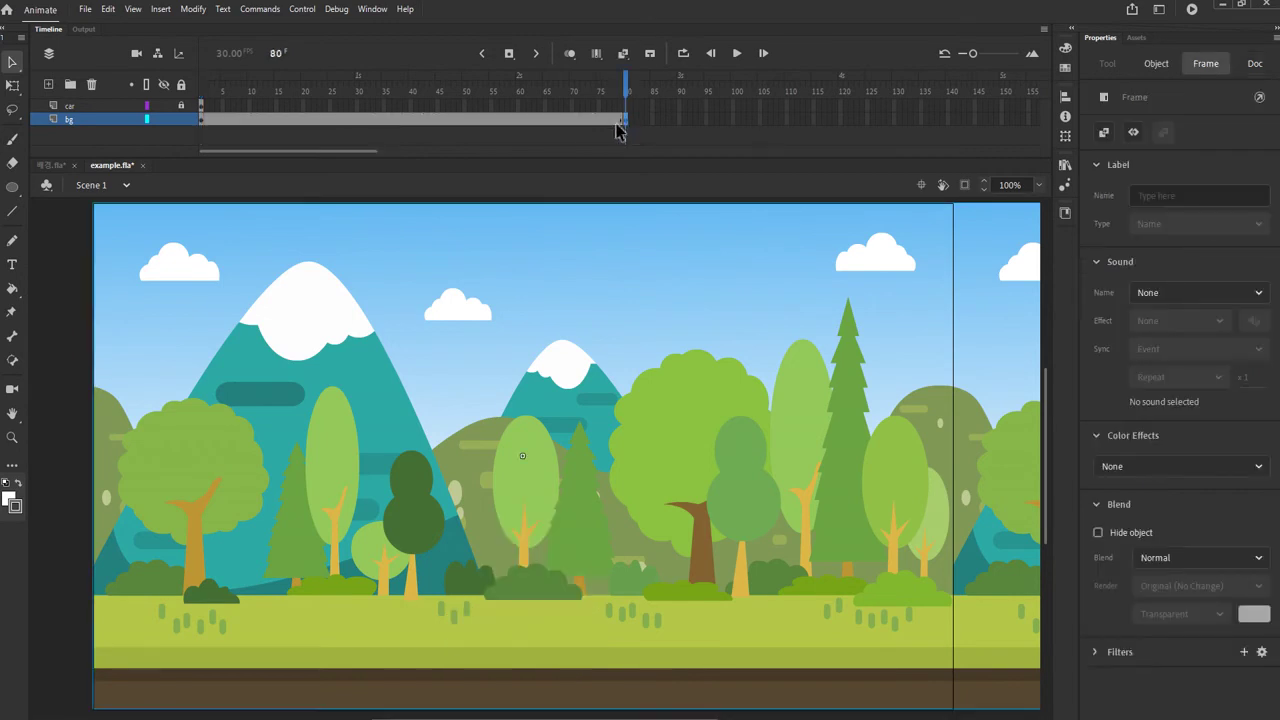
right_click(583, 121)
left_click(605, 127)
Extend the car layer to frame 80 and play back the scene
left_click(627, 106)
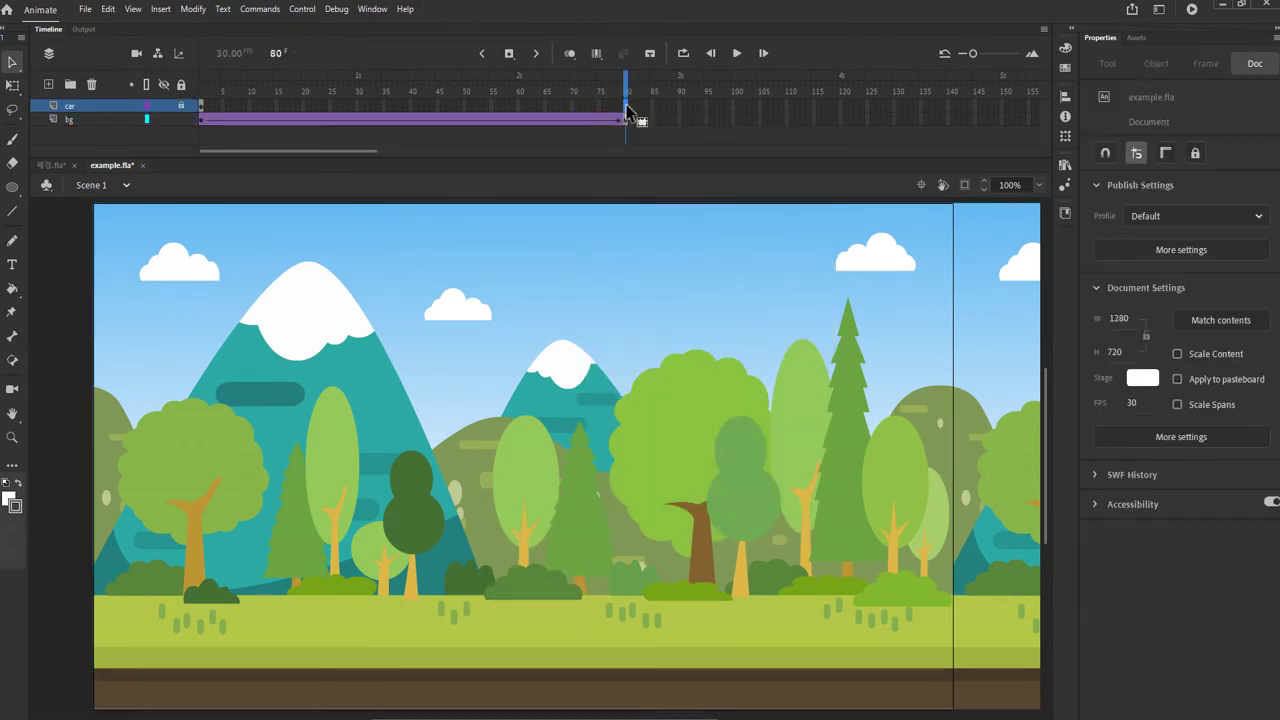
key("F6")
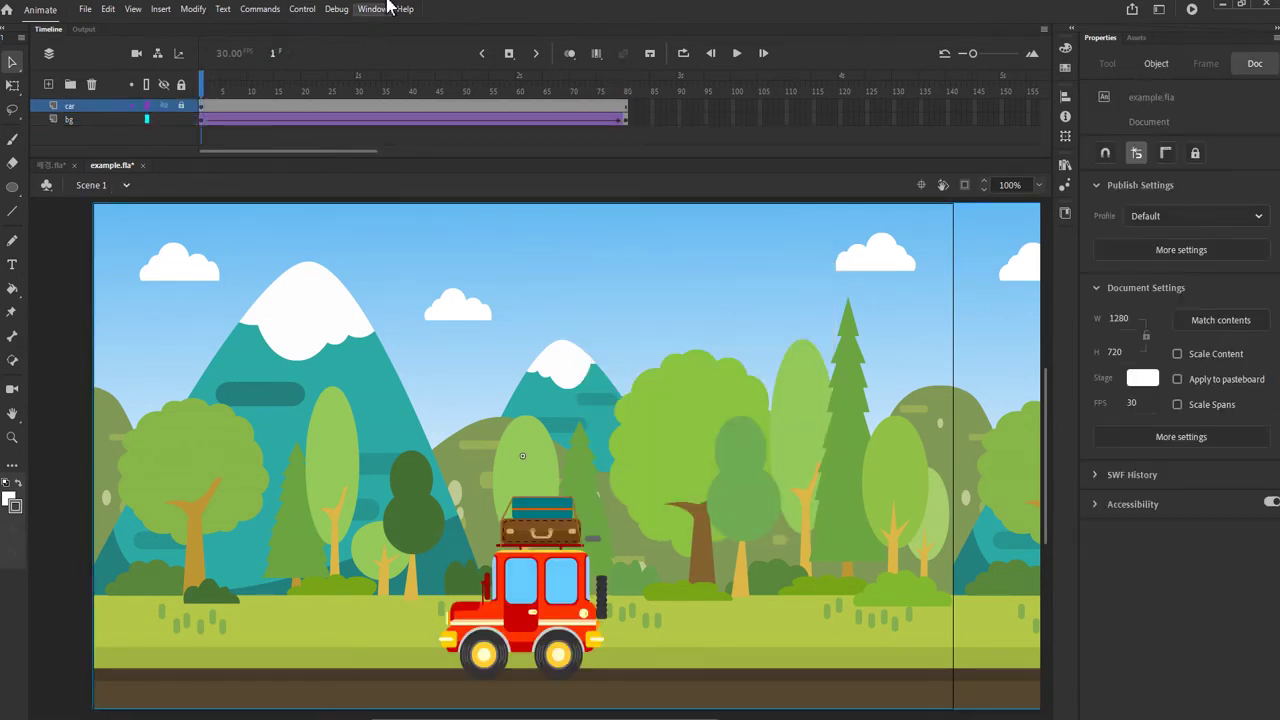
key("Return")
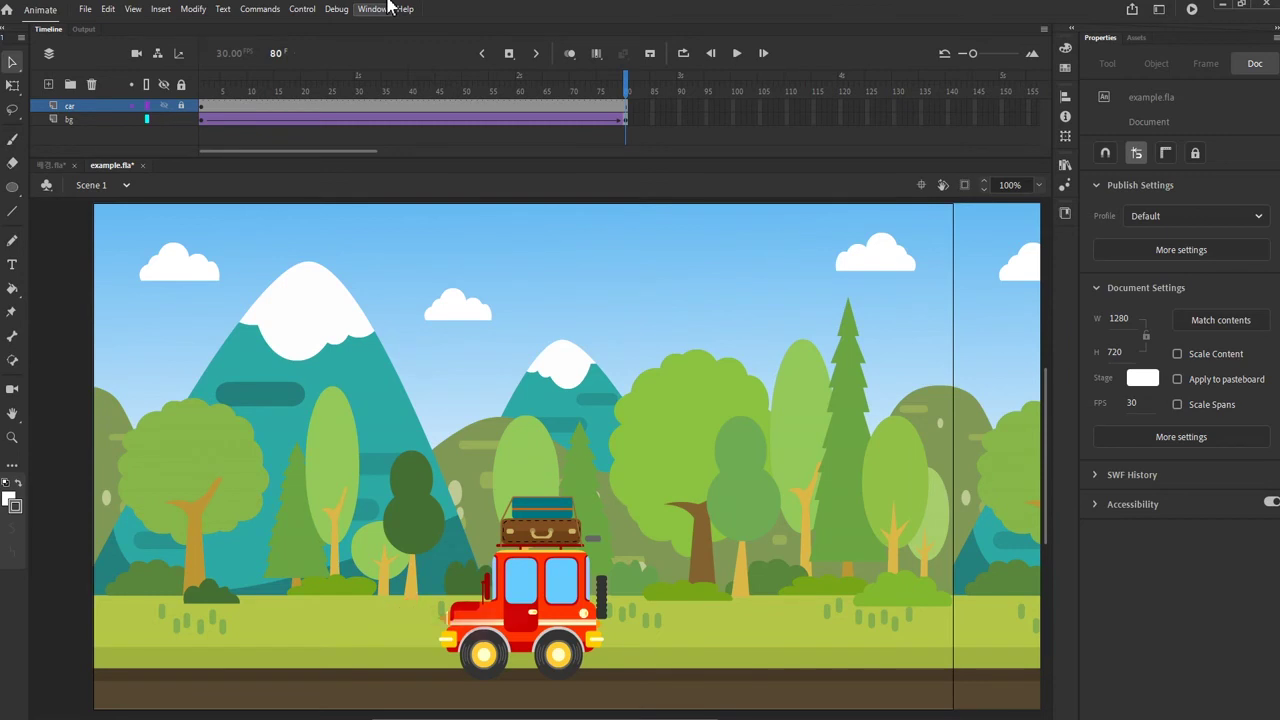
key("Return")
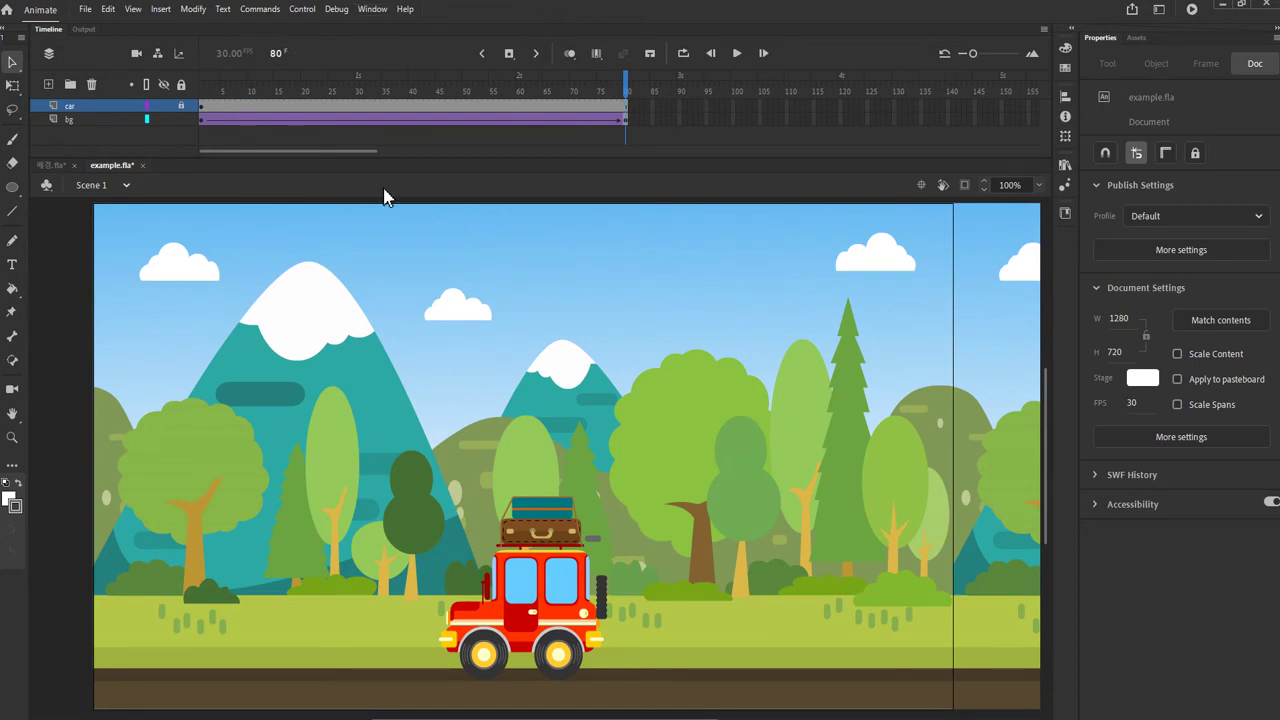
At the bg layer's first keyframe, align the background symbol's right edge to the right edge of the stage
left_click(203, 120)
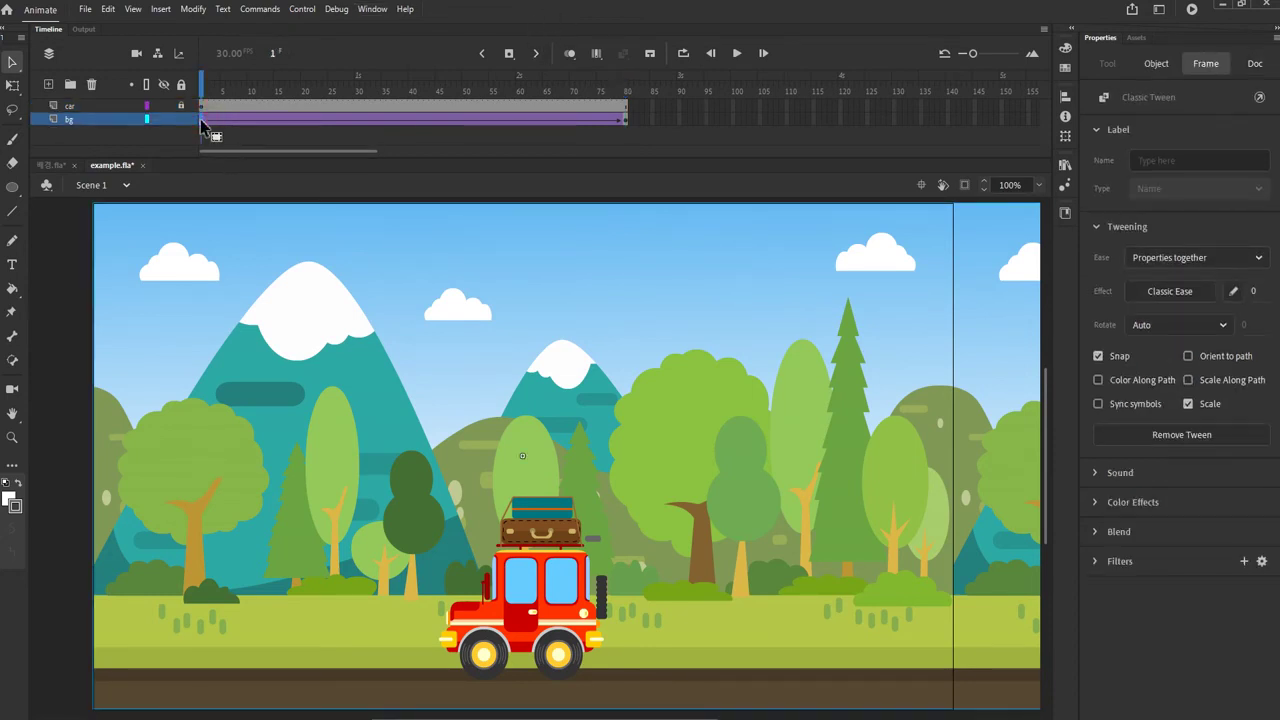
left_click(1066, 97)
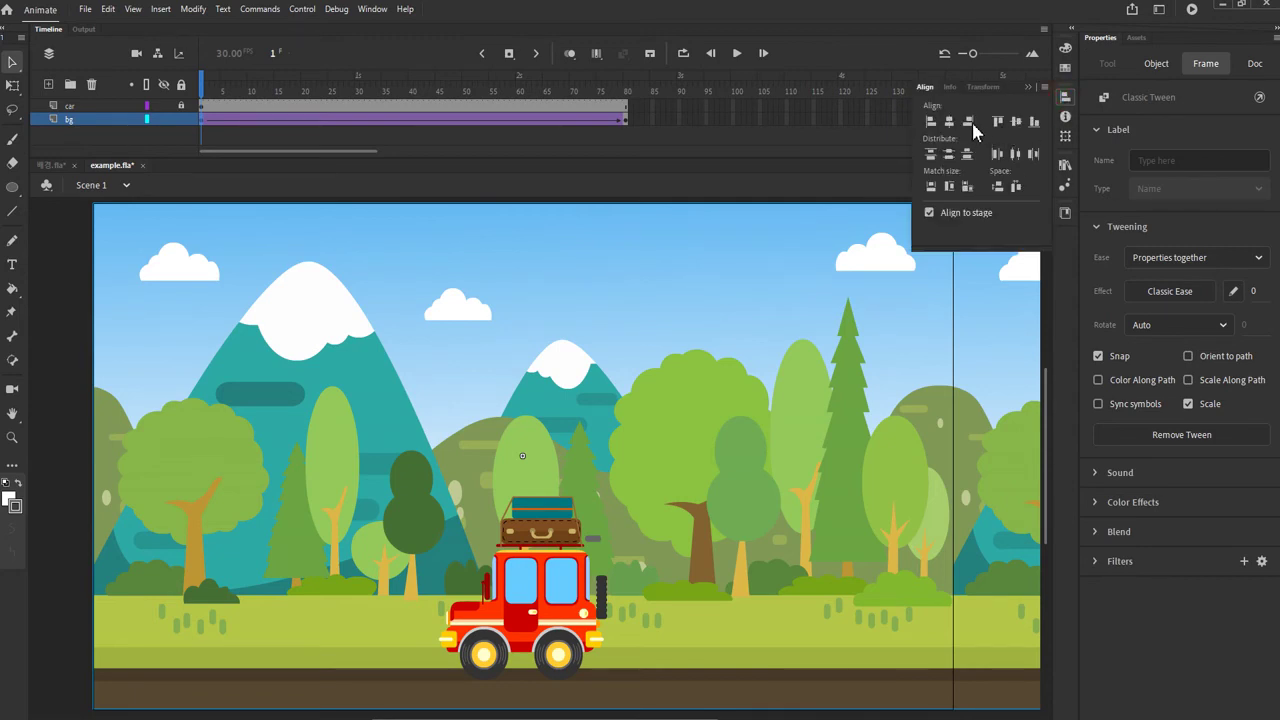
left_click(968, 122)
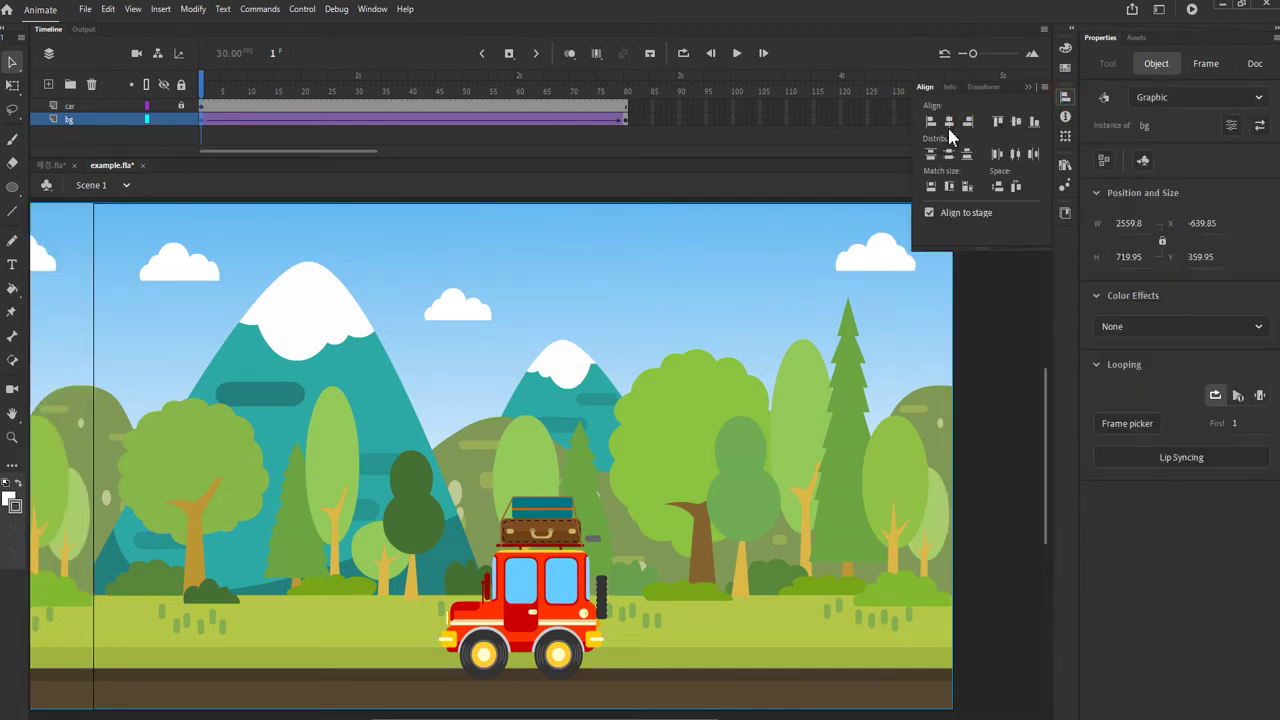
Display all layers as outlines and compare the background's position at frames 79 and 80
left_click(624, 121)
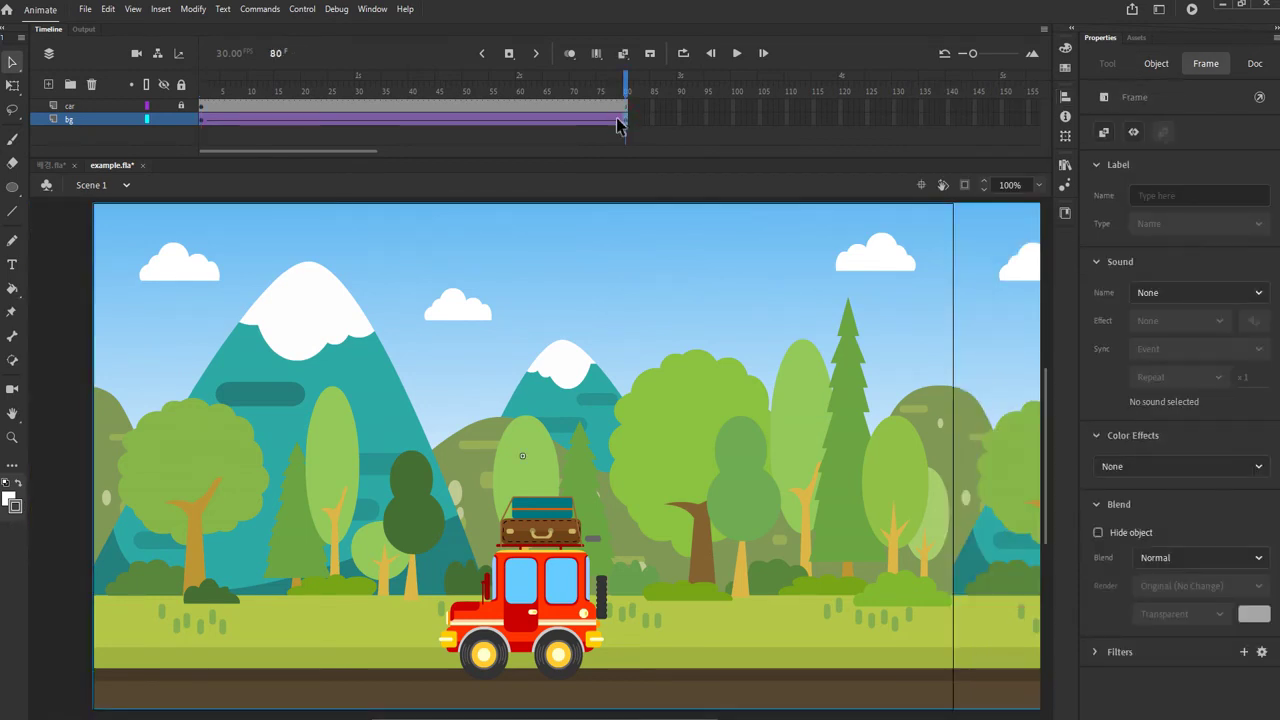
left_click(569, 53)
left_click(570, 54)
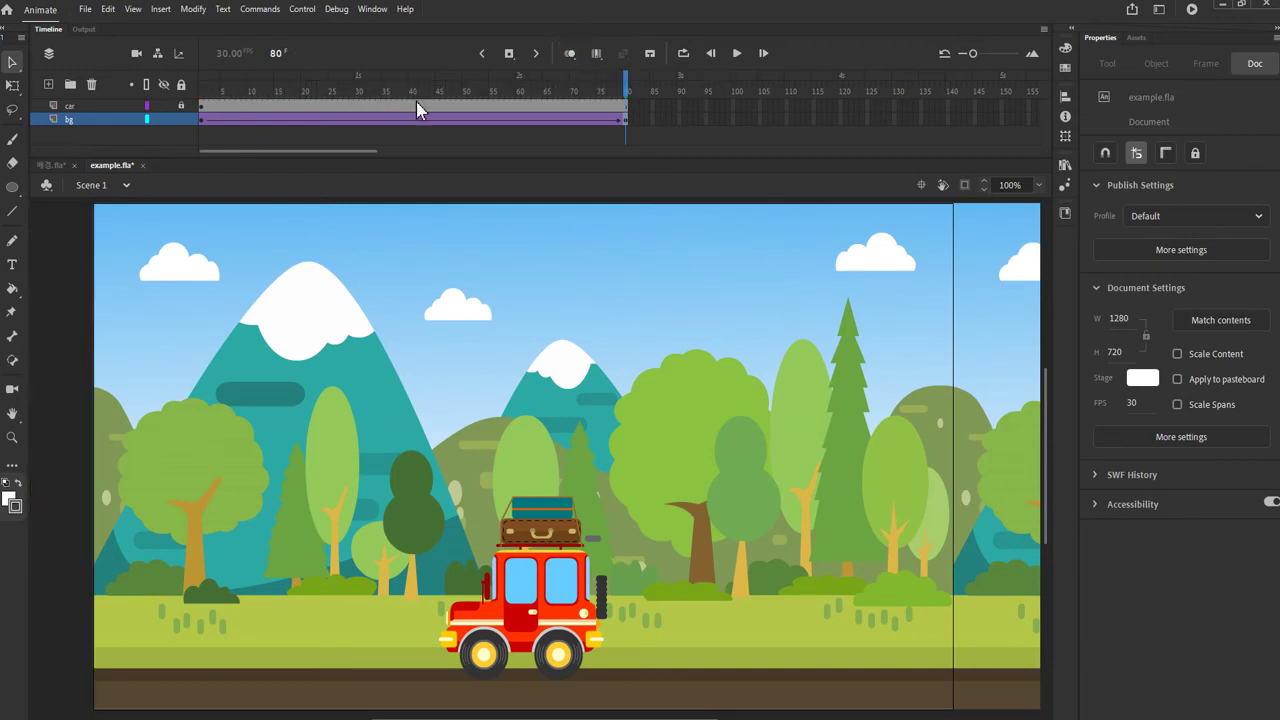
left_click(146, 85)
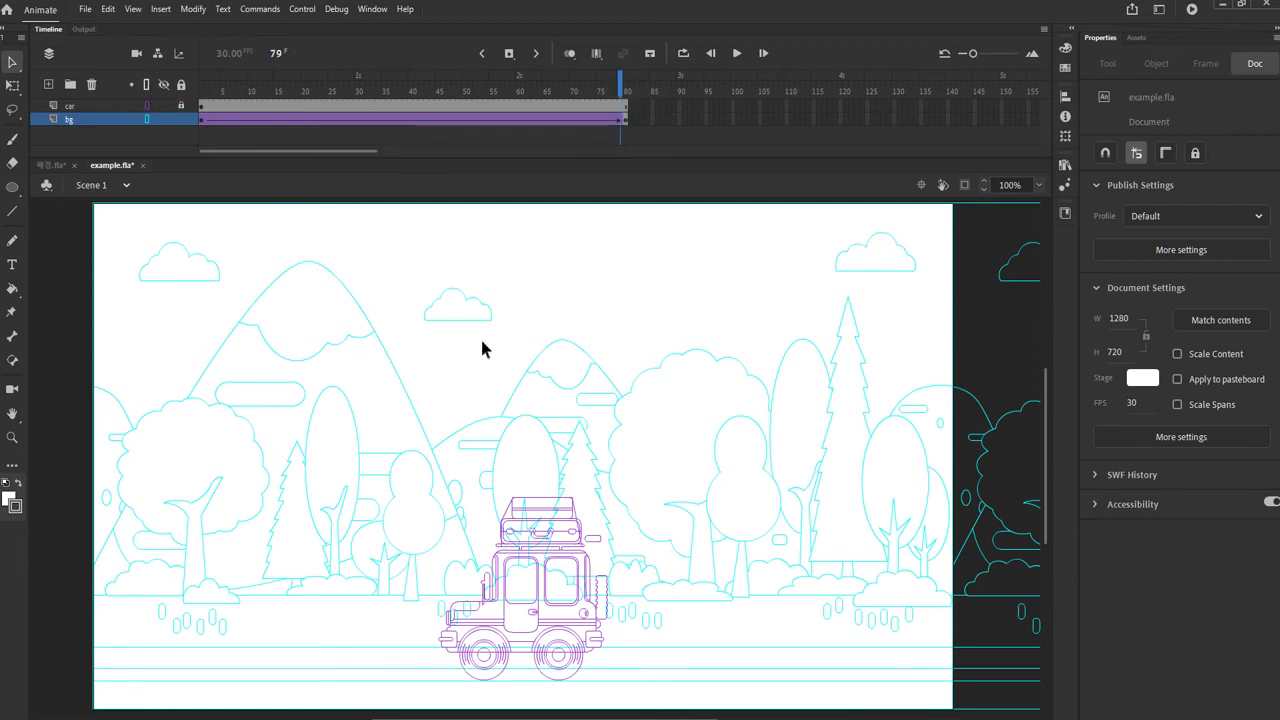
key(".")
key(".")
At frame 80, nudge the background left until it matches its frame 79 position, and restore the filled display of all layers
left_click(625, 120)
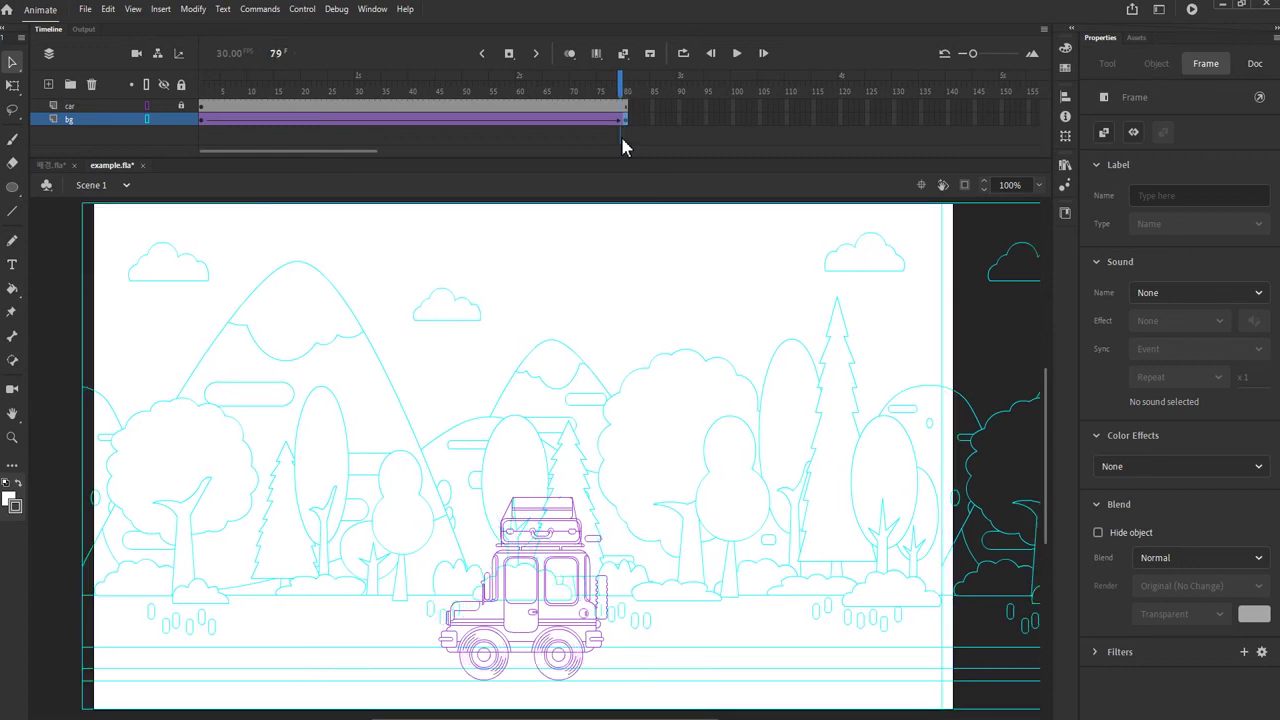
key(".")
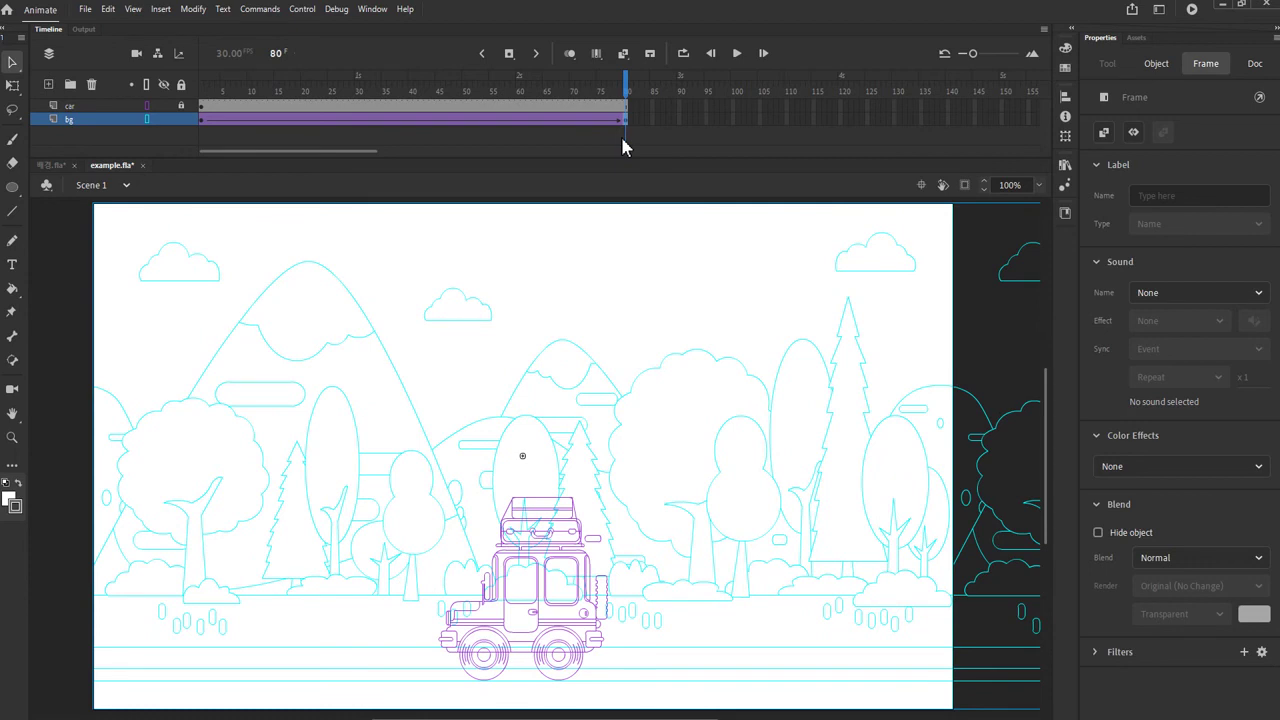
key("Left")
key("Left")
key("Left")
key("Left")
key("Left")
key("Left")
key("Left")
key("Left")
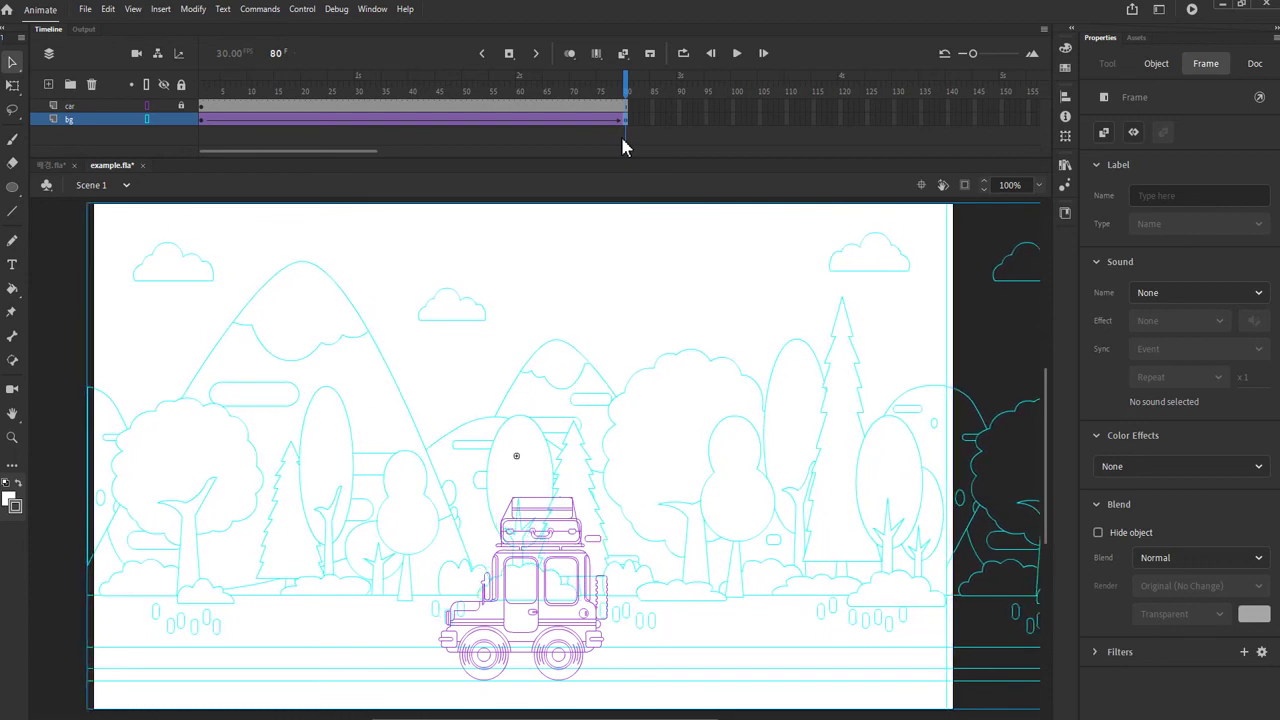
key("Left")
key("Left")
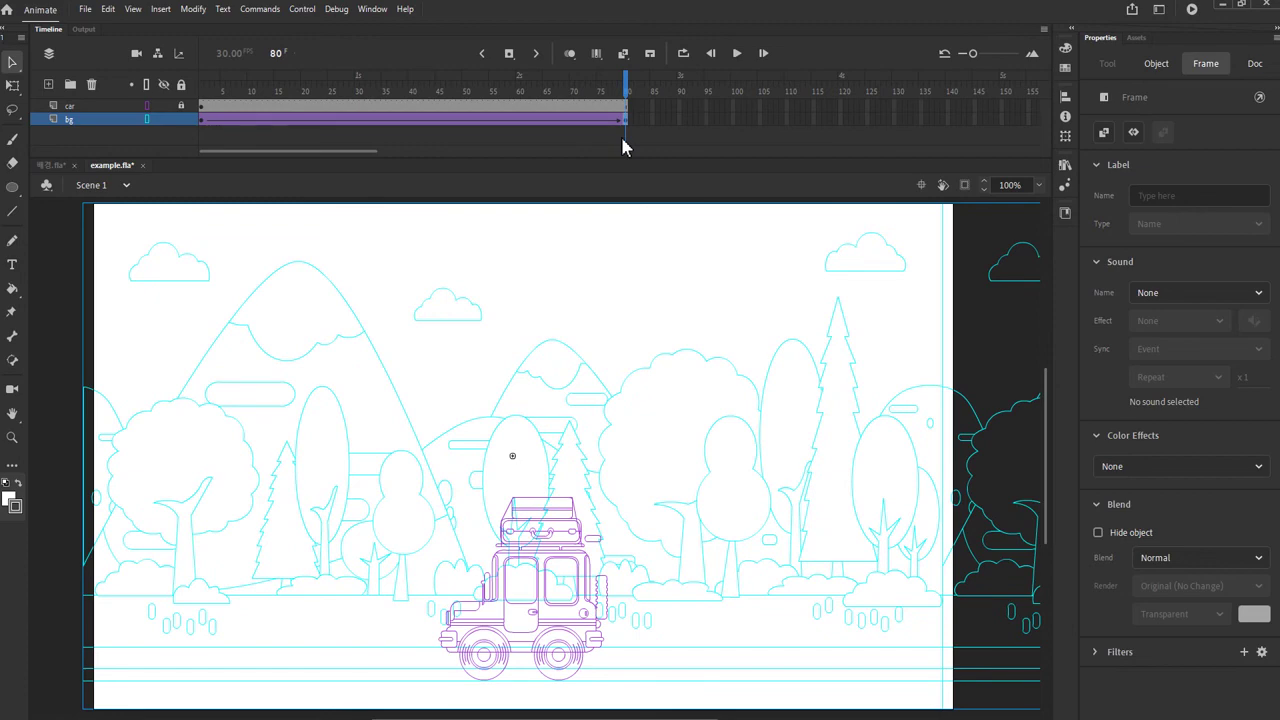
left_click(146, 86)
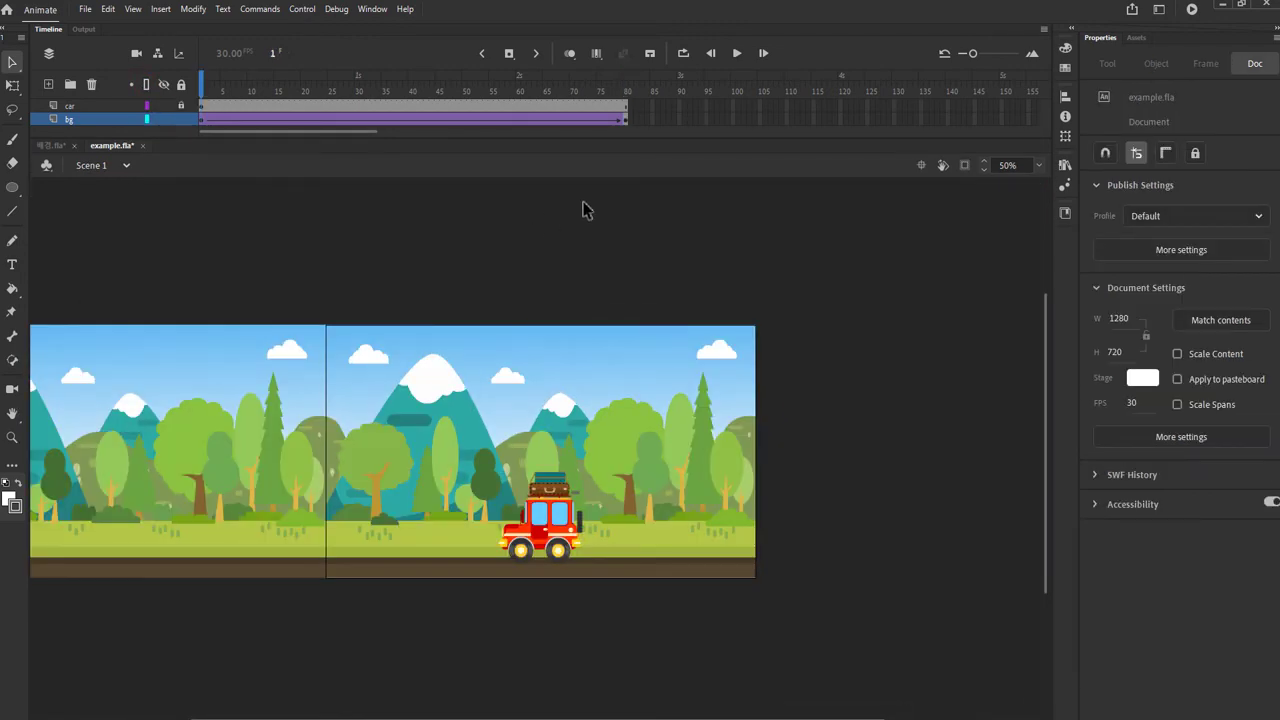
Play back the scene and test the movie in a maximized preview, closing the preview when done
key("Return")
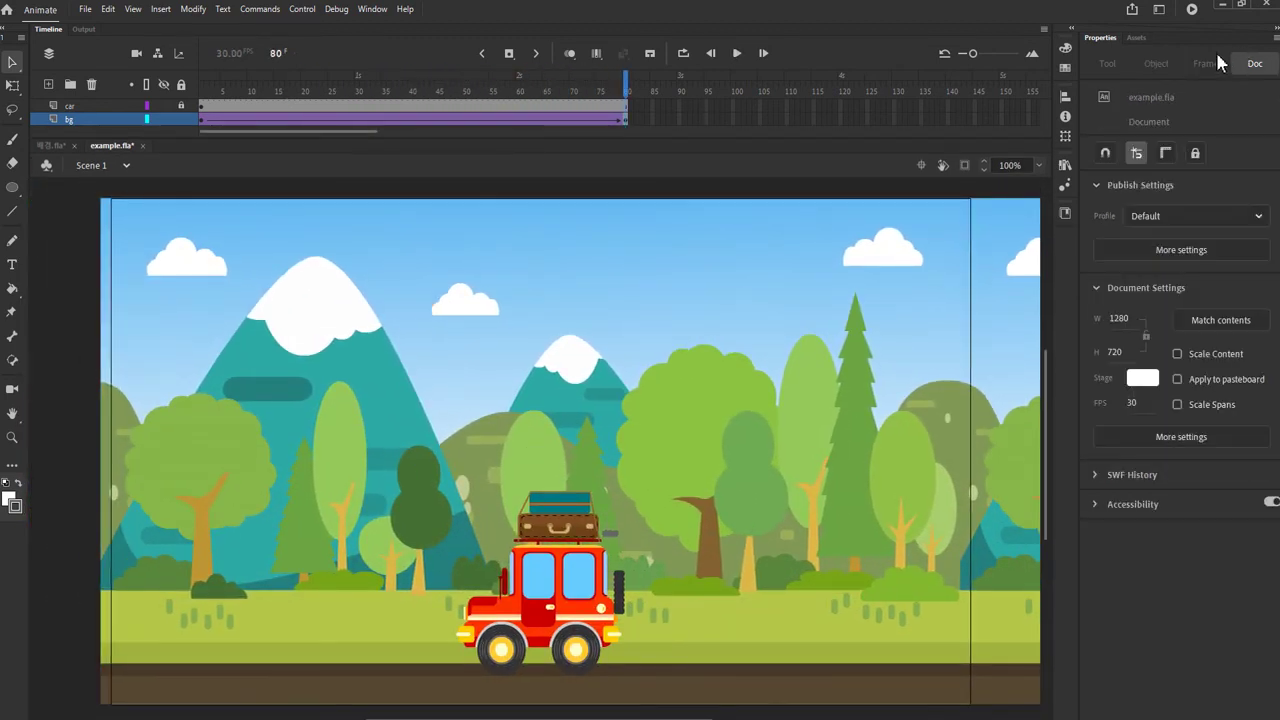
left_click(1192, 10)
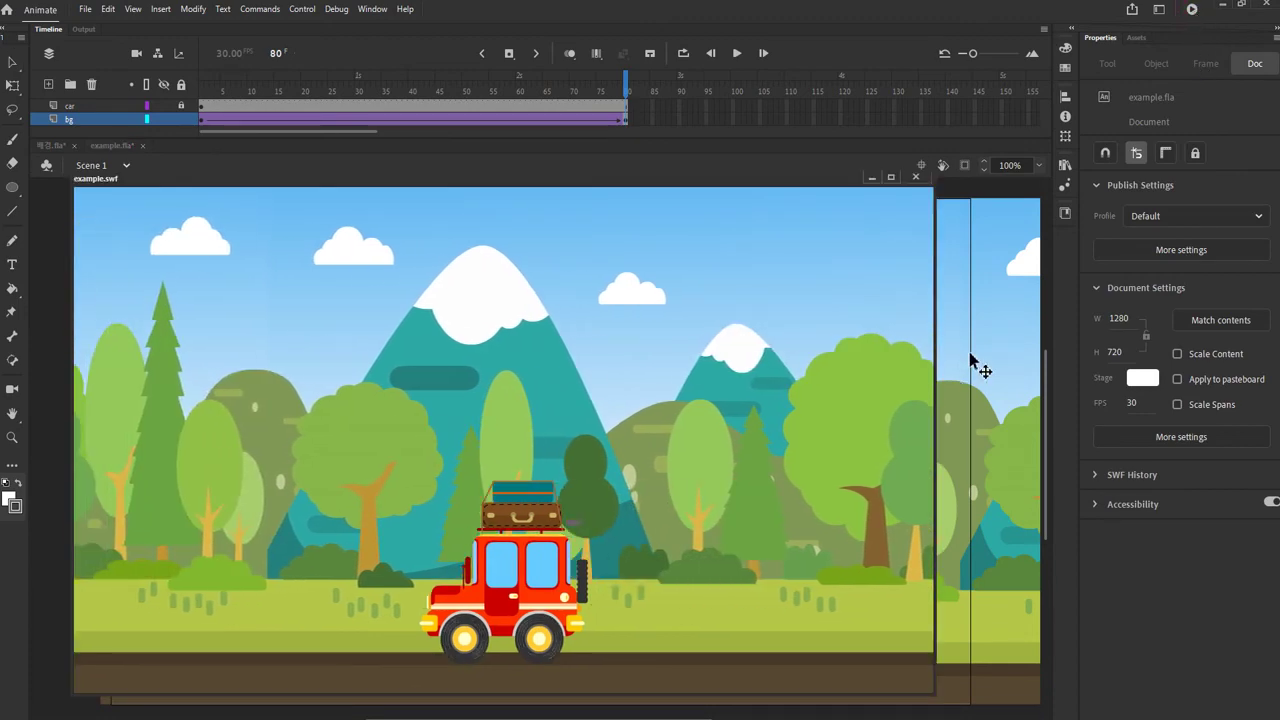
left_click(888, 176)
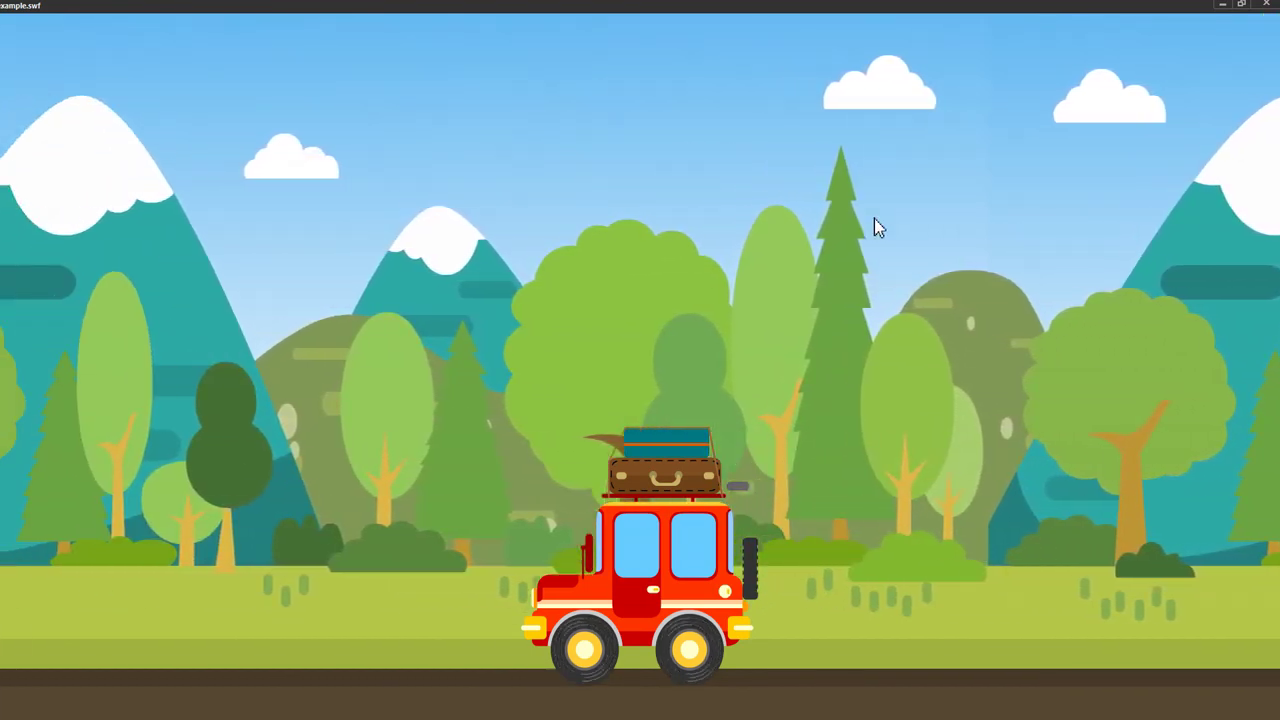
key("ctrl+w")
In the 배경.fla document, play the mycar symbol's own timeline at 200% zoom and test the whole movie from Scene 1
key("ctrl+Tab")
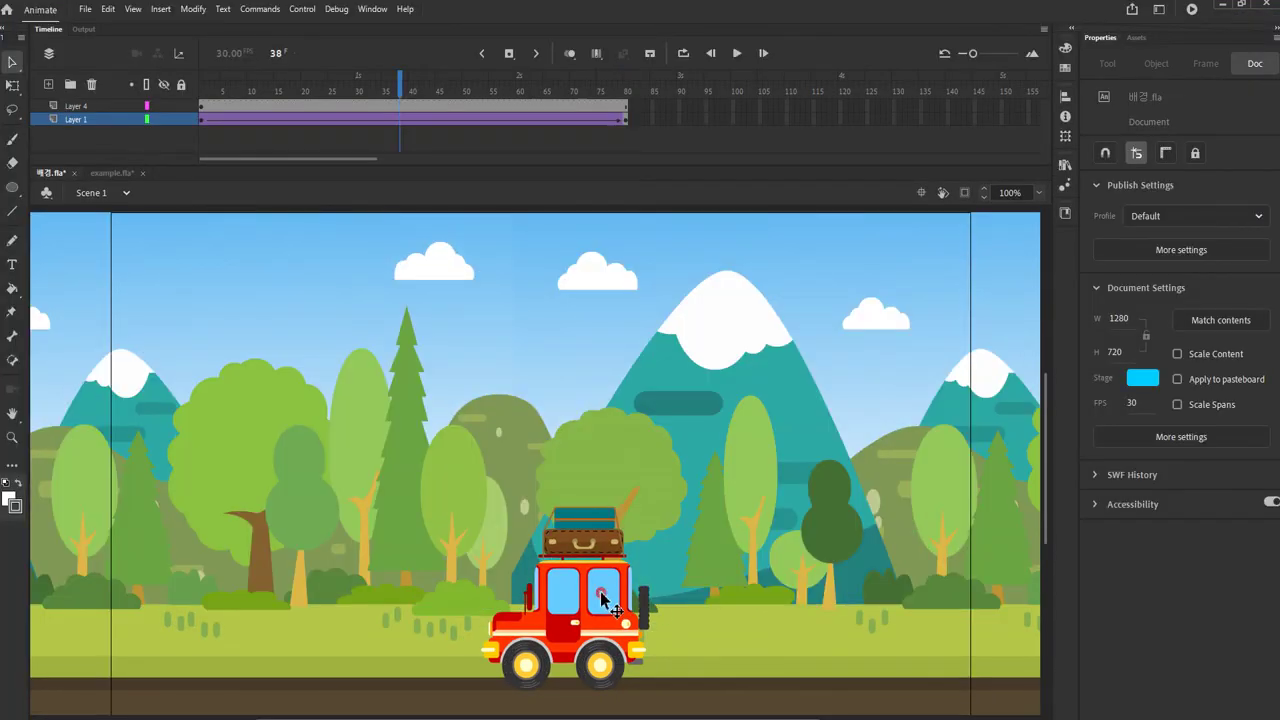
left_click(593, 598)
double_click(593, 598)
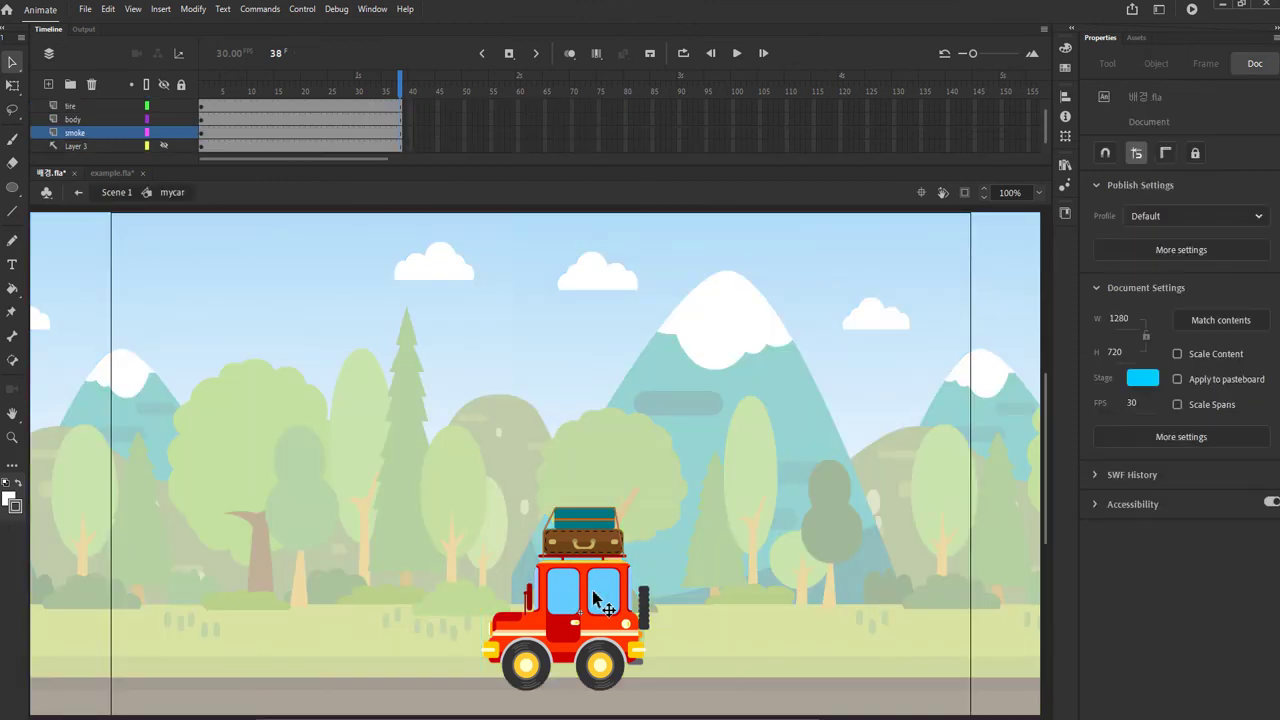
left_click(1038, 192)
left_click(1045, 310)
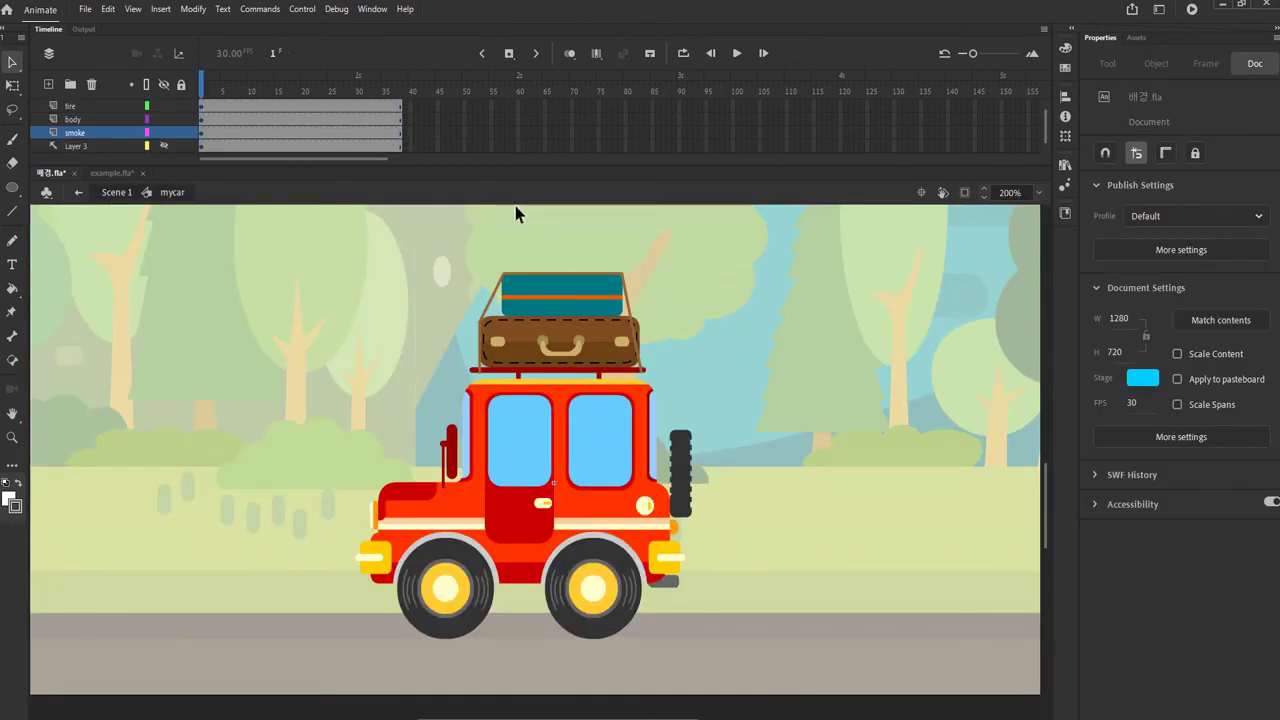
key("Return")
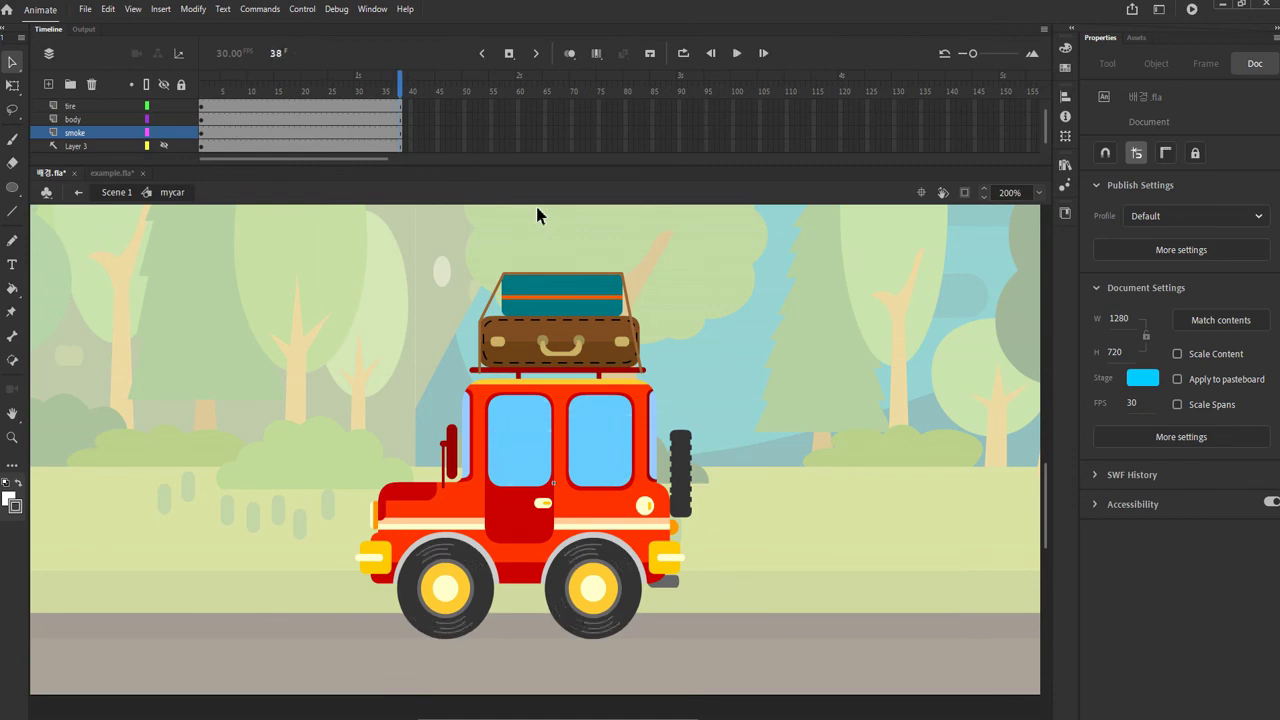
left_click(122, 193)
key("ctrl+Return")
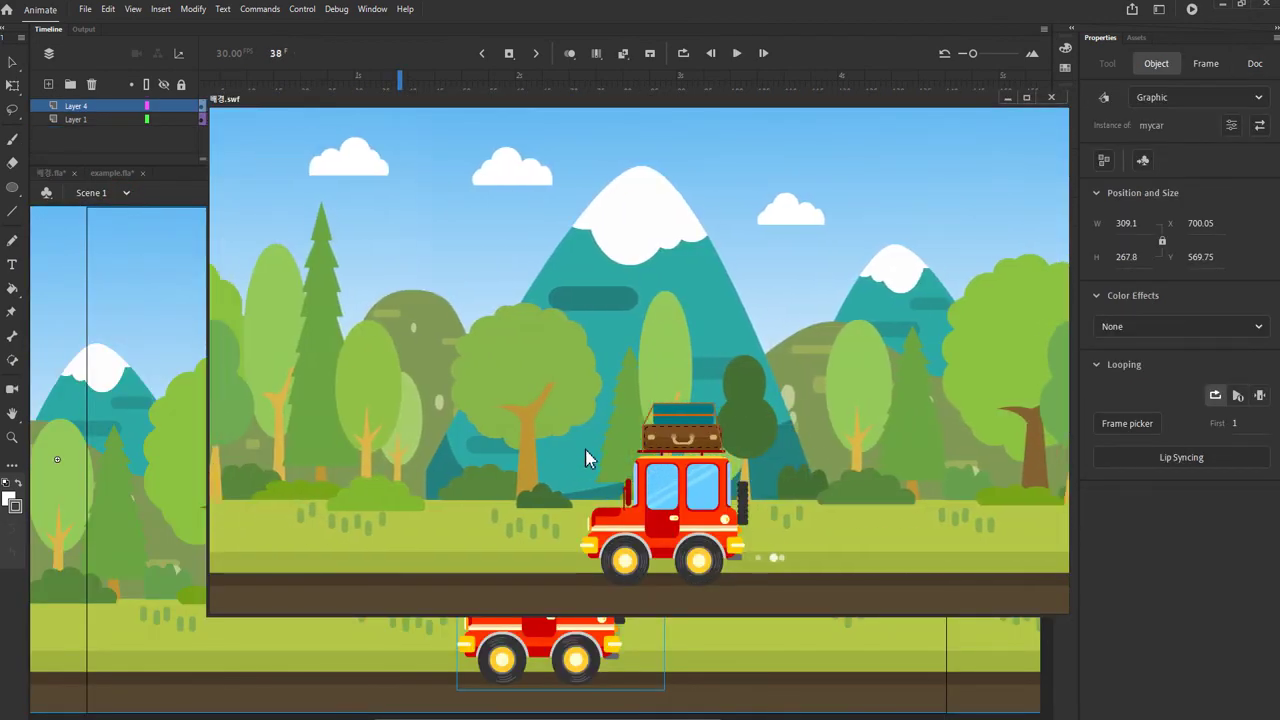